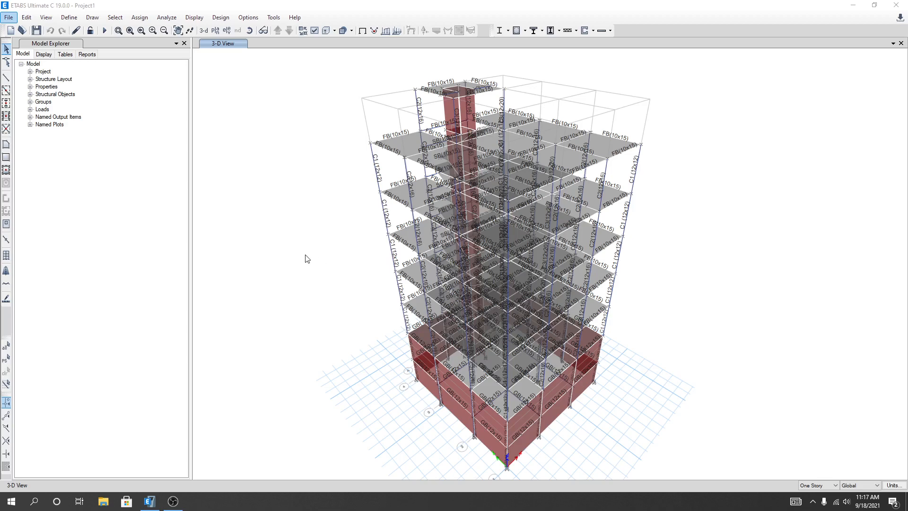
Restore the previous selection of the full-height core walls and show only those selected objects
middle_click_drag(318, 308, 312, 299)
middle_click_drag(385, 284, 395, 298)
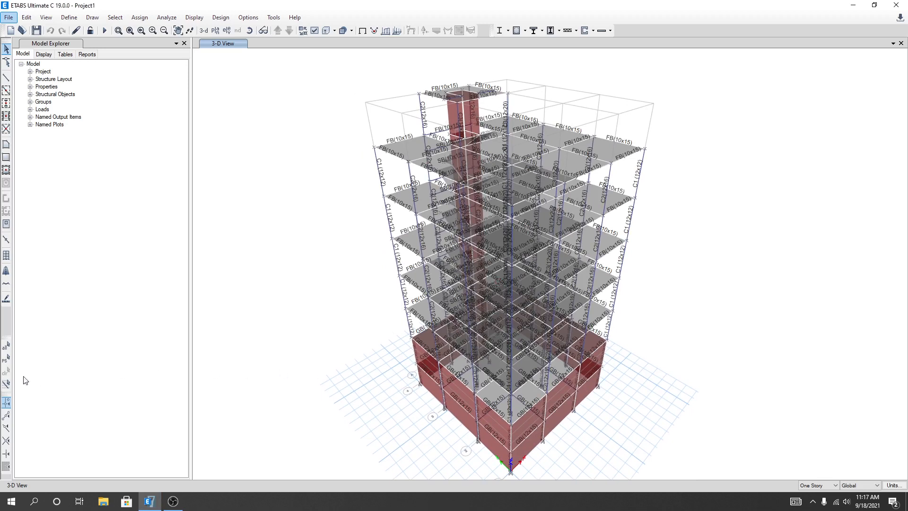
left_click(6, 358)
right_click(275, 201)
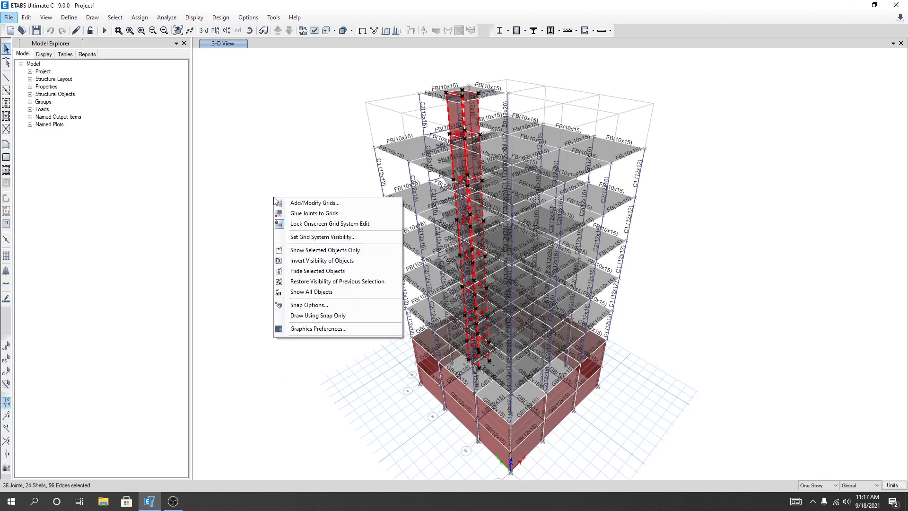
left_click(308, 253)
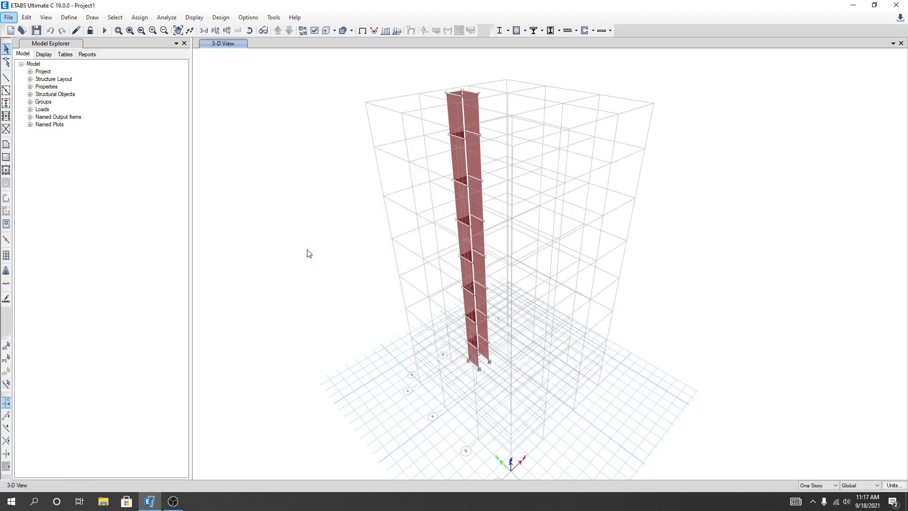
With the story scope set to All Stories, select the full-height front wall of the core and show only that wall
middle_click_drag(573, 271, 549, 301)
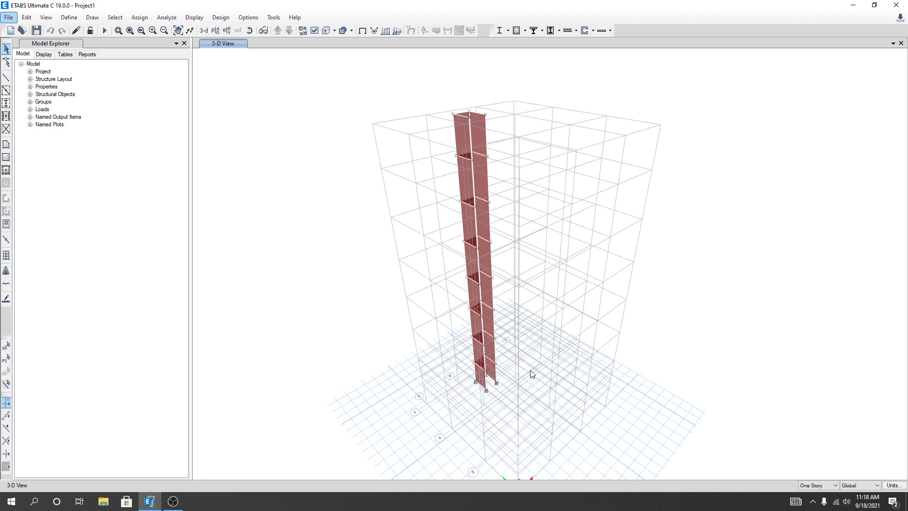
middle_click_drag(530, 374, 444, 331, "shift")
scroll(506, 337, "up", 2)
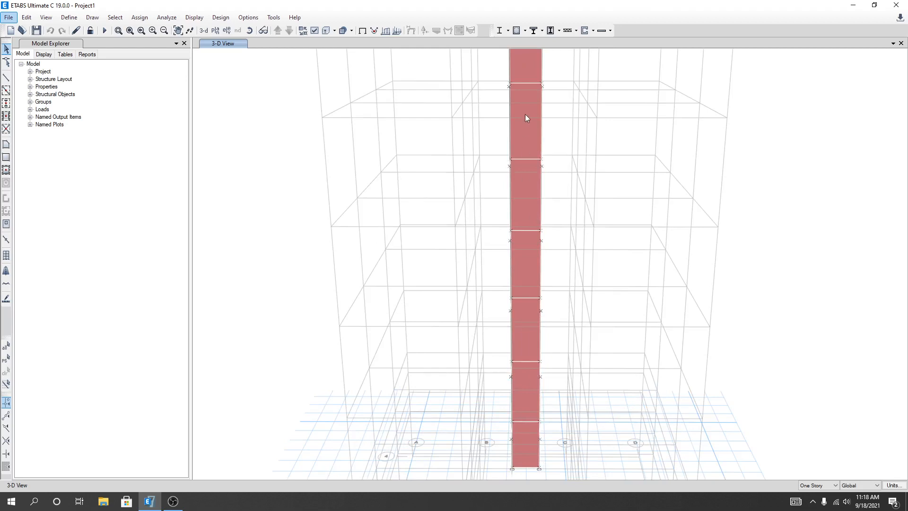
scroll(518, 153, "down", 3)
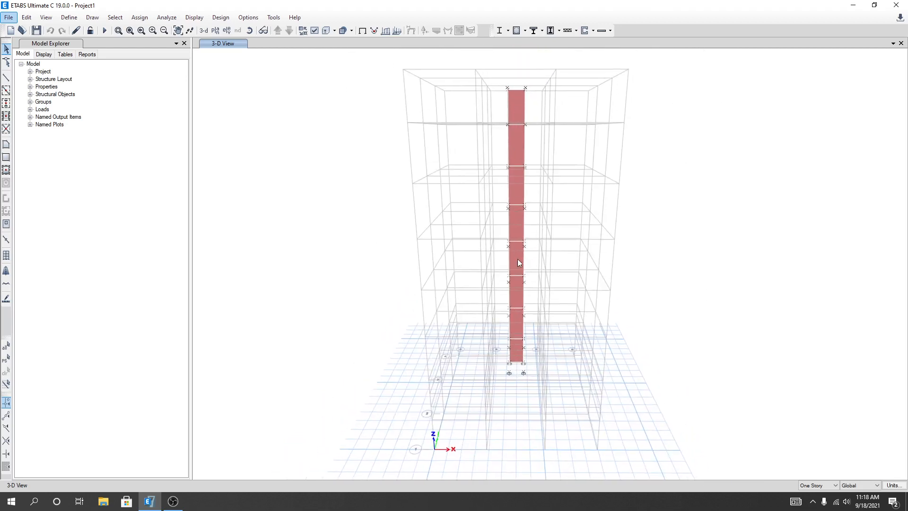
left_click(825, 484)
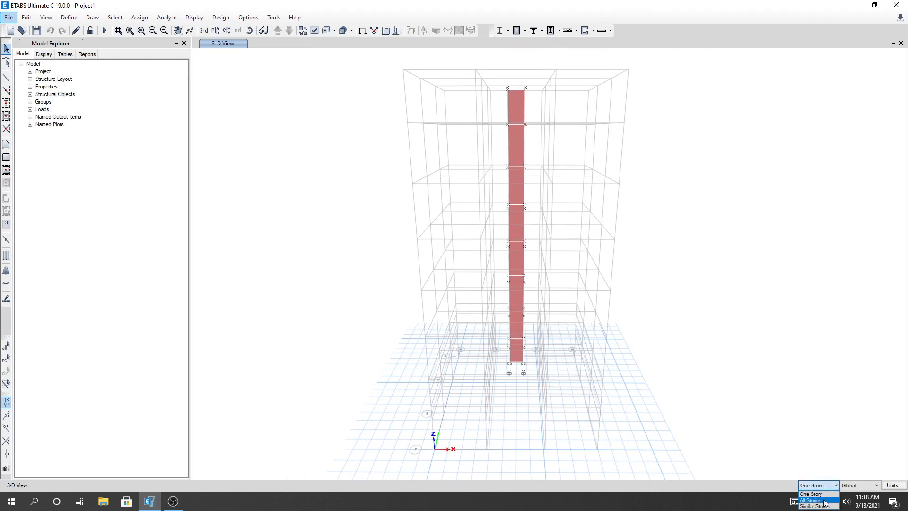
left_click(825, 500)
left_click(518, 109)
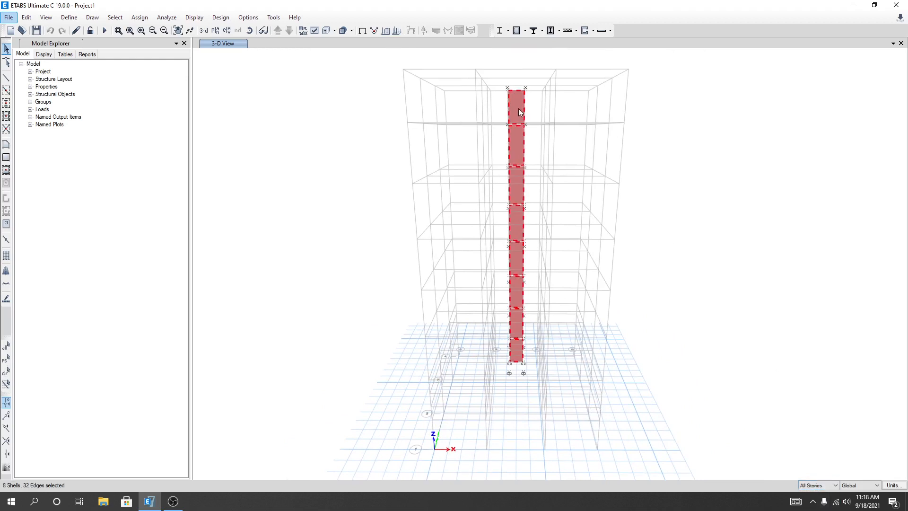
right_click(277, 253)
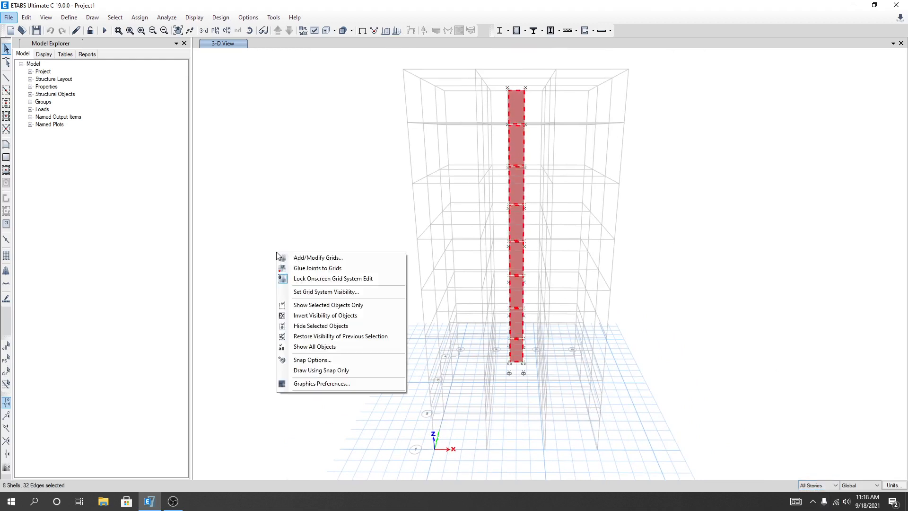
left_click(311, 305)
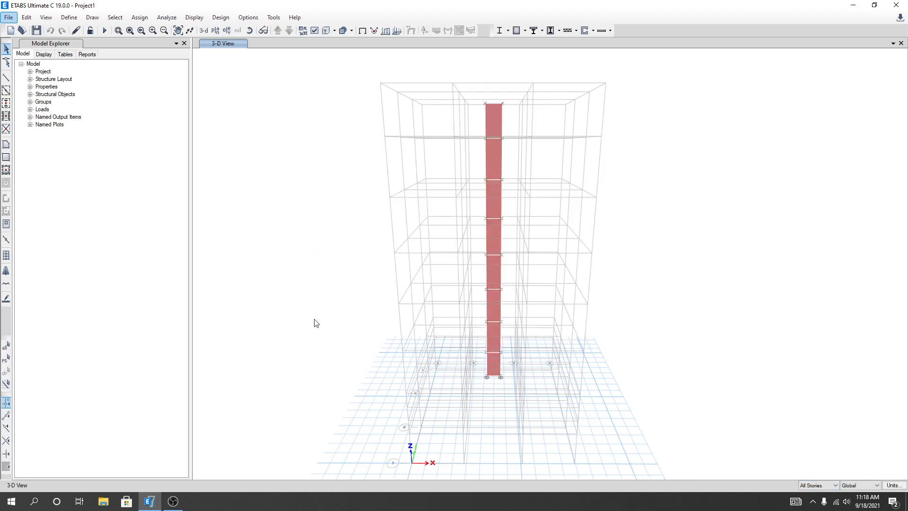
Hide the grid system around the isolated wall through its visibility setting
middle_click_drag(322, 349, 399, 353, "shift")
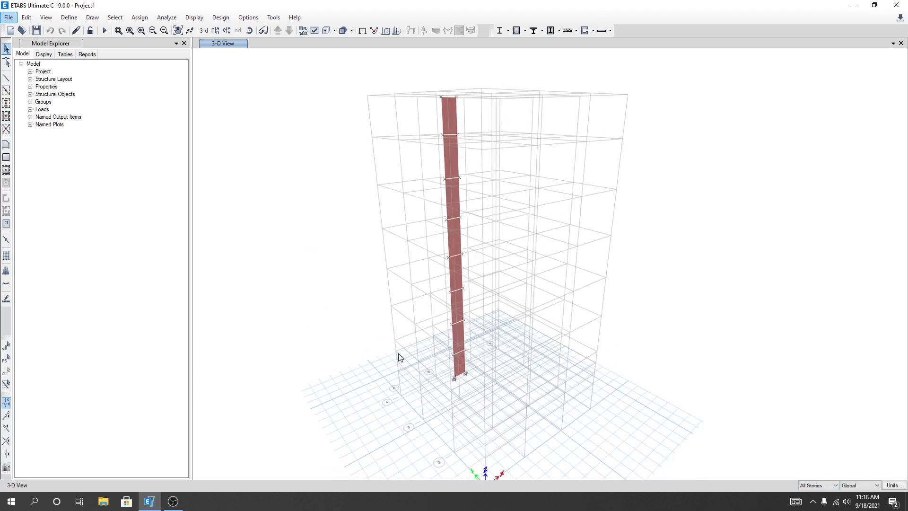
scroll(426, 350, "up", 3)
scroll(491, 275, "down", 5)
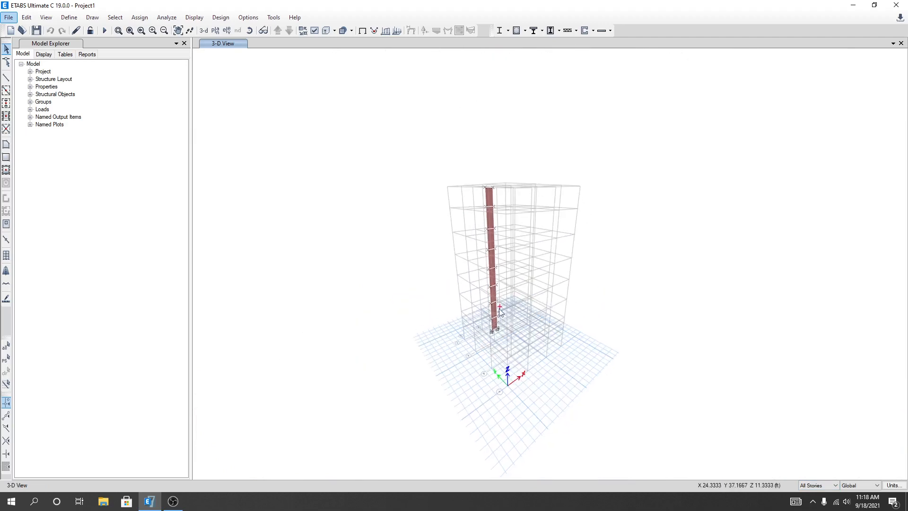
scroll(500, 310, "up", 4)
scroll(496, 177, "down", 5)
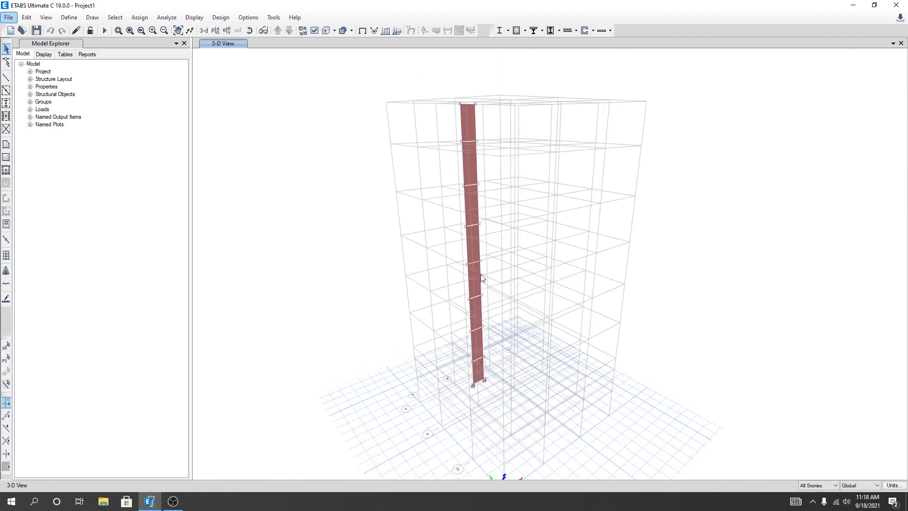
right_click(324, 222)
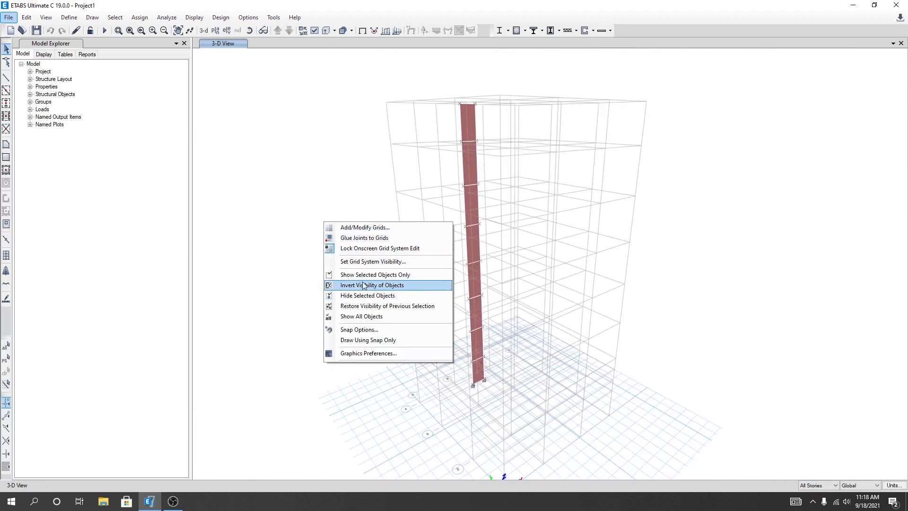
left_click(372, 263)
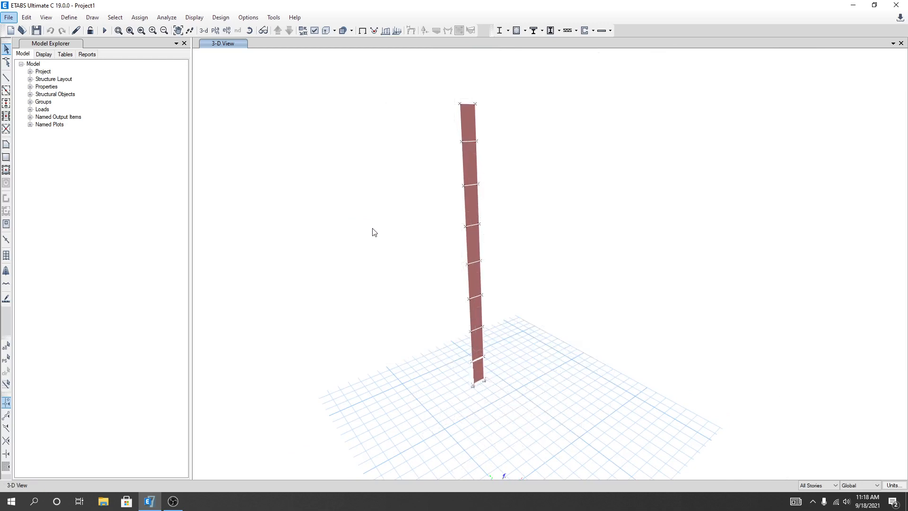
Select the whole wall with its joints and choose Auto Rectangular Mesh in the wall auto mesh options
middle_click_drag(373, 229, 360, 252)
middle_click_drag(520, 314, 523, 303)
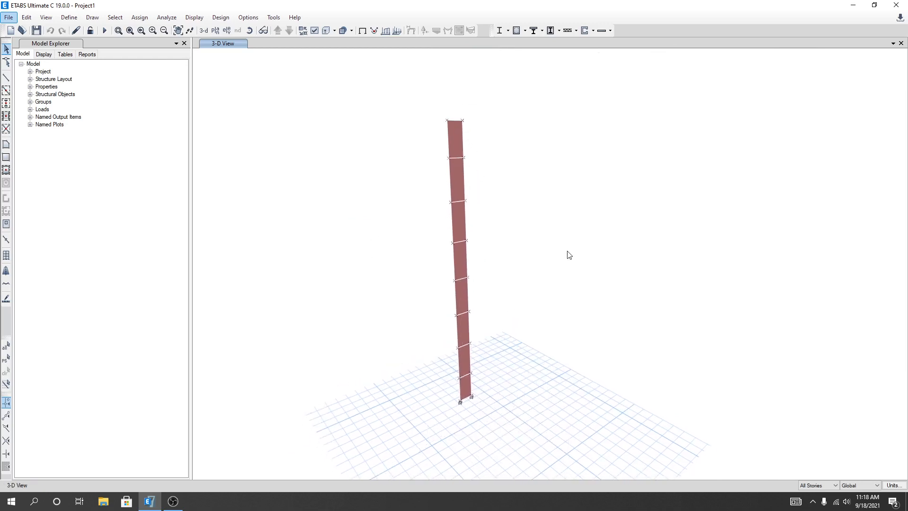
scroll(517, 356, "up", 5)
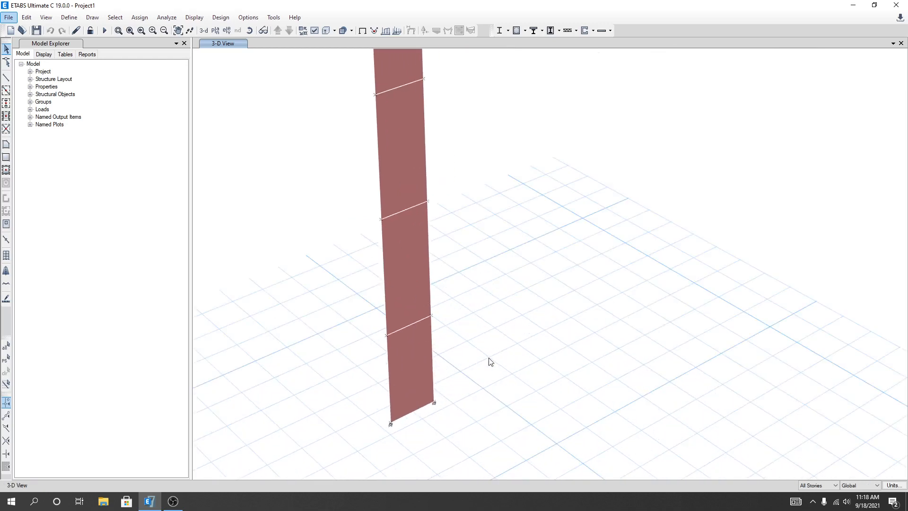
scroll(511, 277, "down", 6)
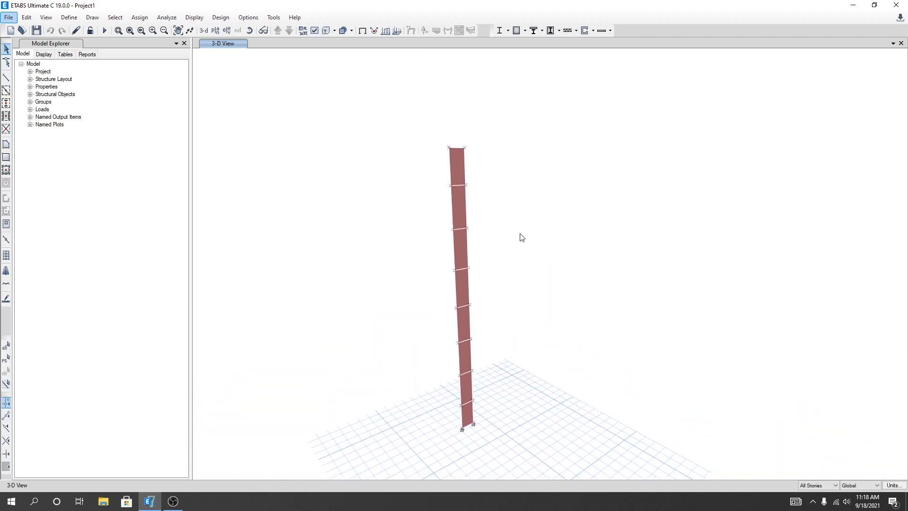
middle_click_drag(522, 237, 513, 209)
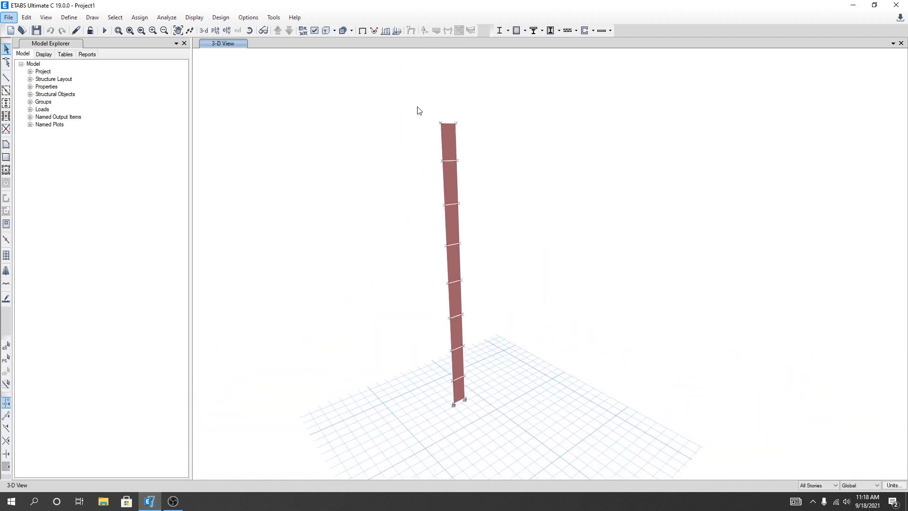
left_click_drag(417, 106, 507, 413)
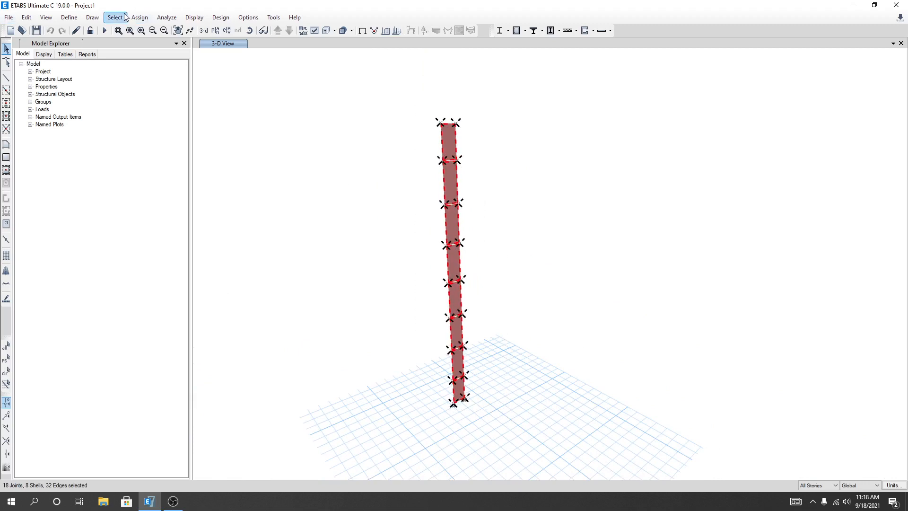
left_click(139, 19)
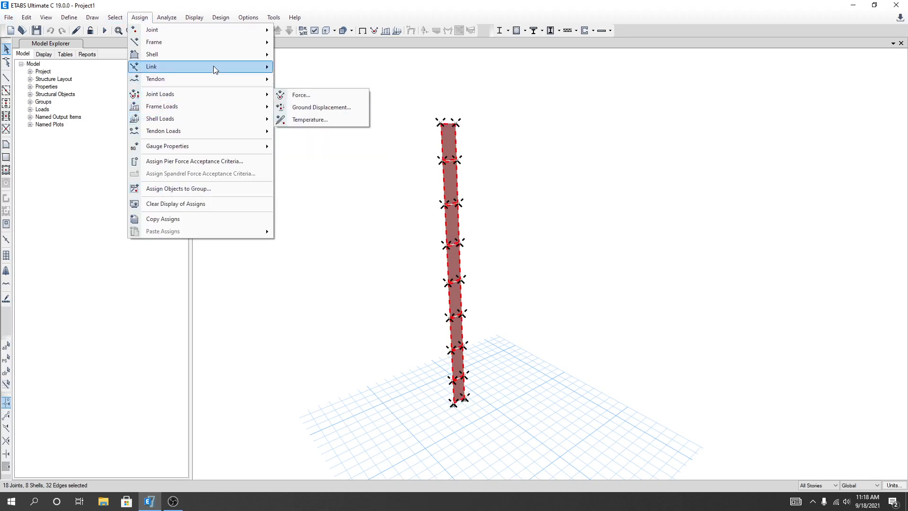
mouse_move(214, 56)
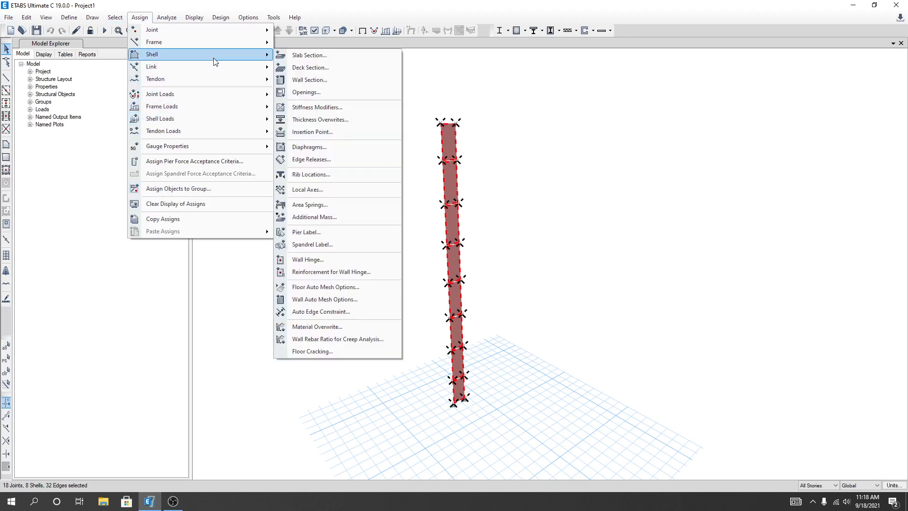
left_click(336, 300)
left_click_drag(418, 198, 638, 159)
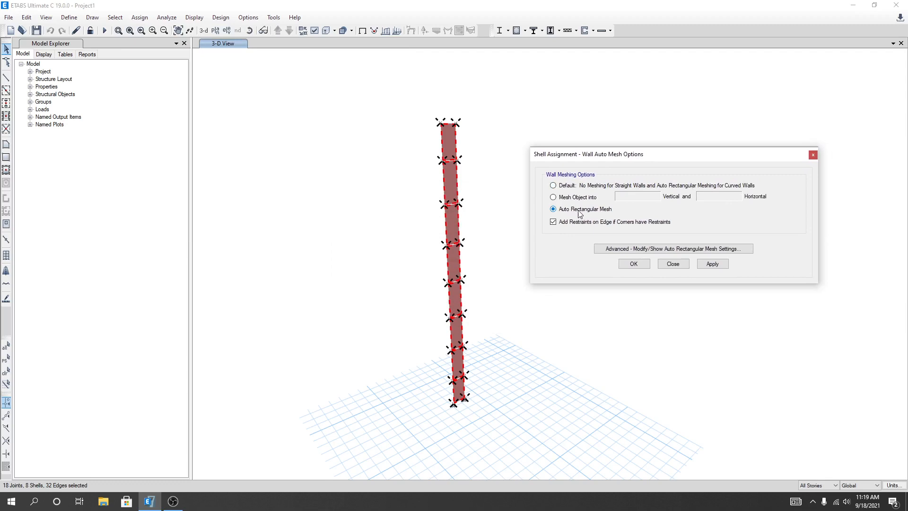
Set the approximate maximum mesh size to 1 ft and apply the mesh assignment to the selected wall
left_click(635, 250)
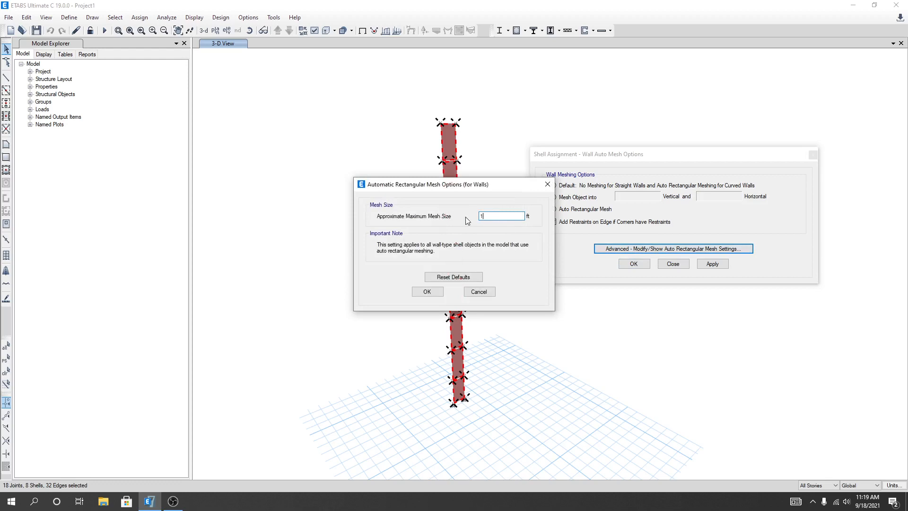
left_click(492, 217)
left_click(427, 291)
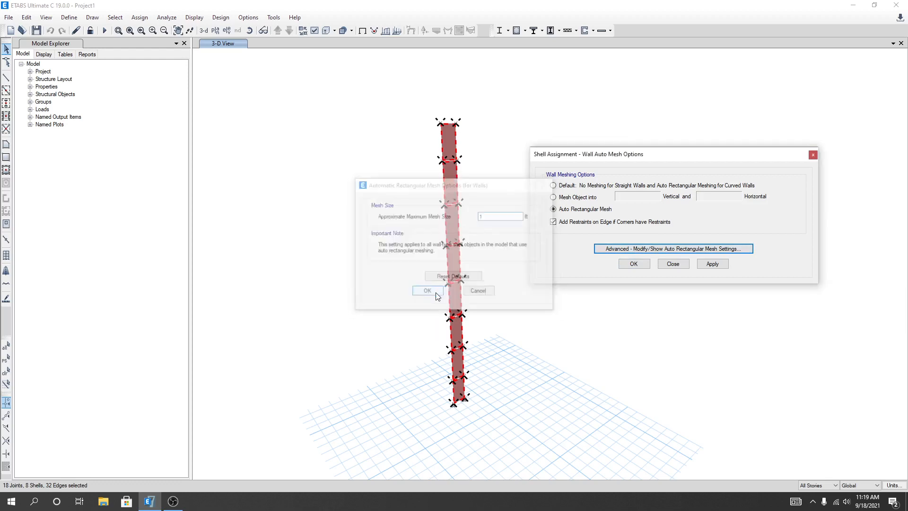
left_click(712, 264)
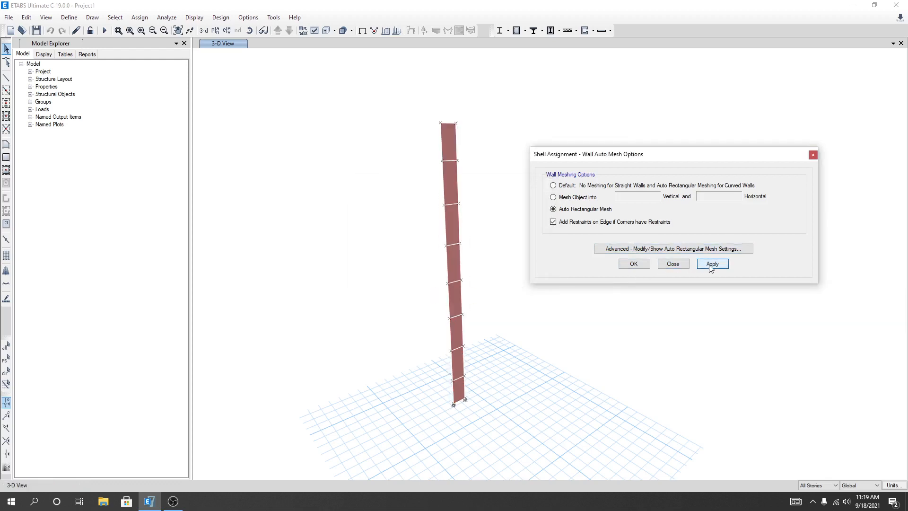
left_click(634, 264)
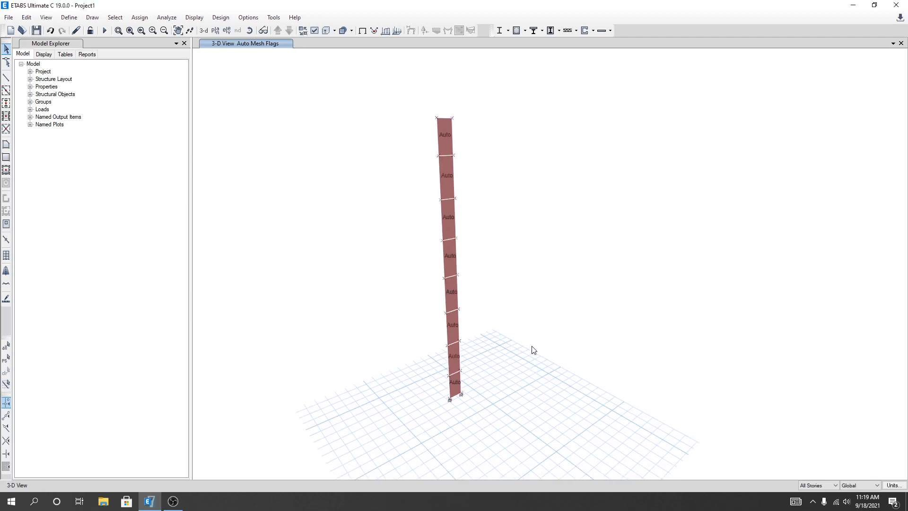
Select the whole meshed wall again and choose P1 in its shell pier label assignment
left_click_drag(419, 75, 483, 414)
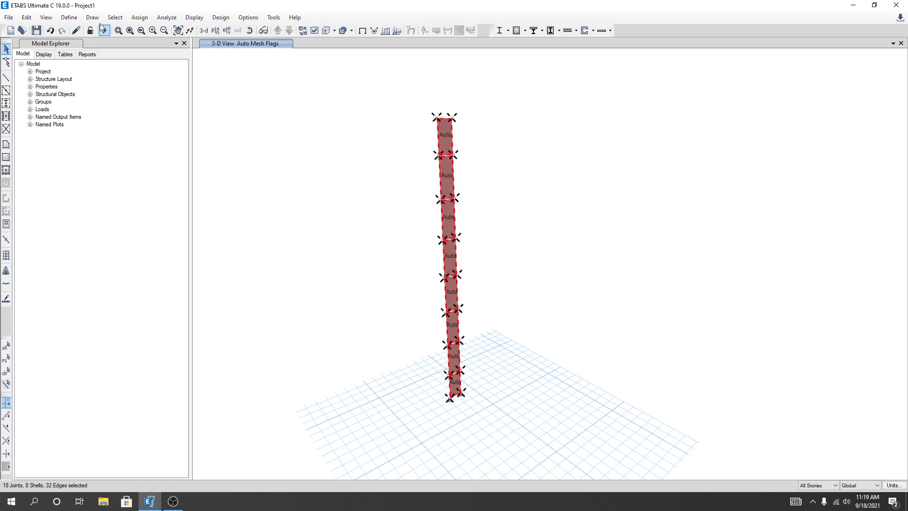
left_click(140, 17)
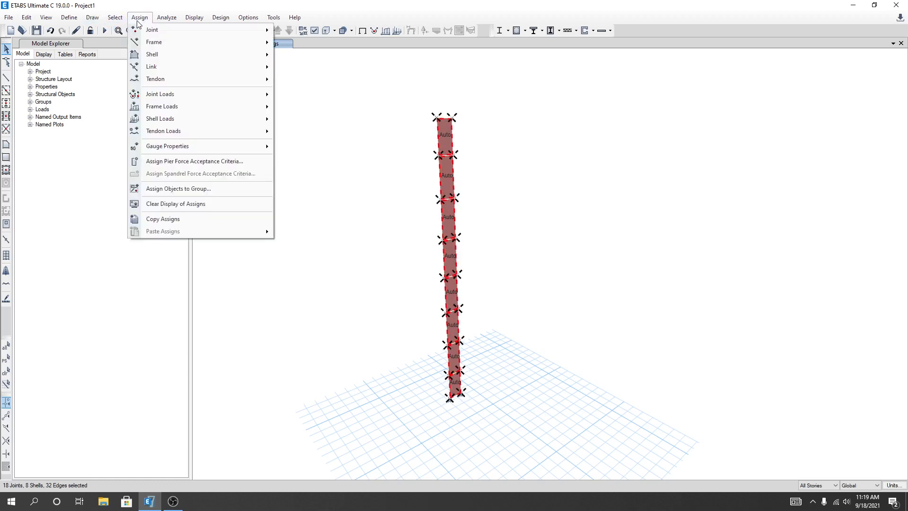
mouse_move(165, 58)
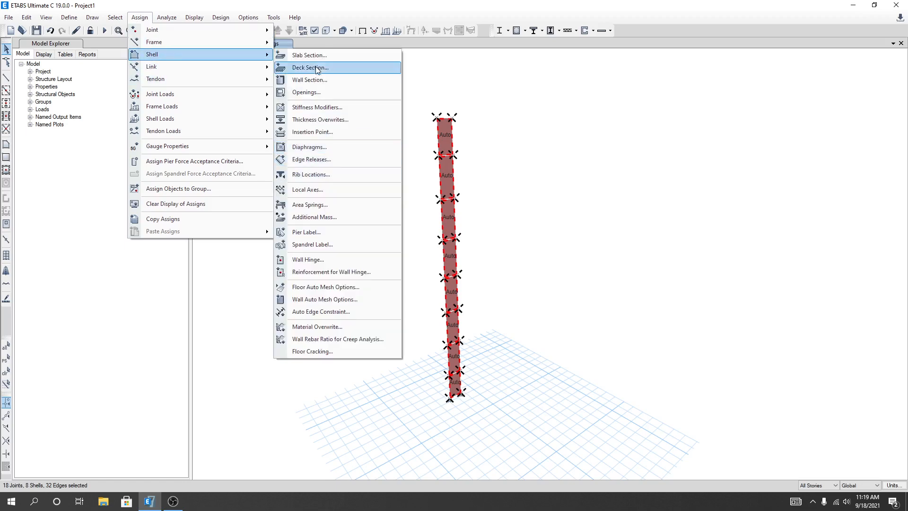
left_click(312, 198)
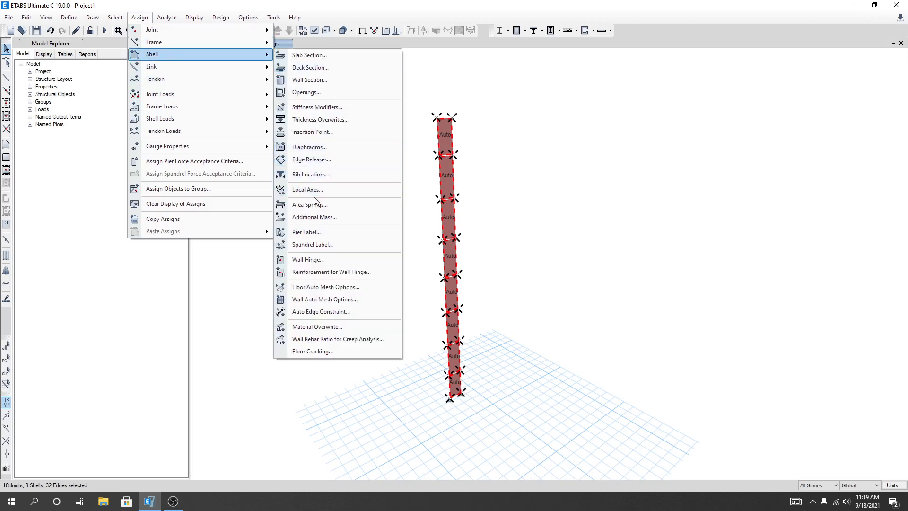
left_click(308, 237)
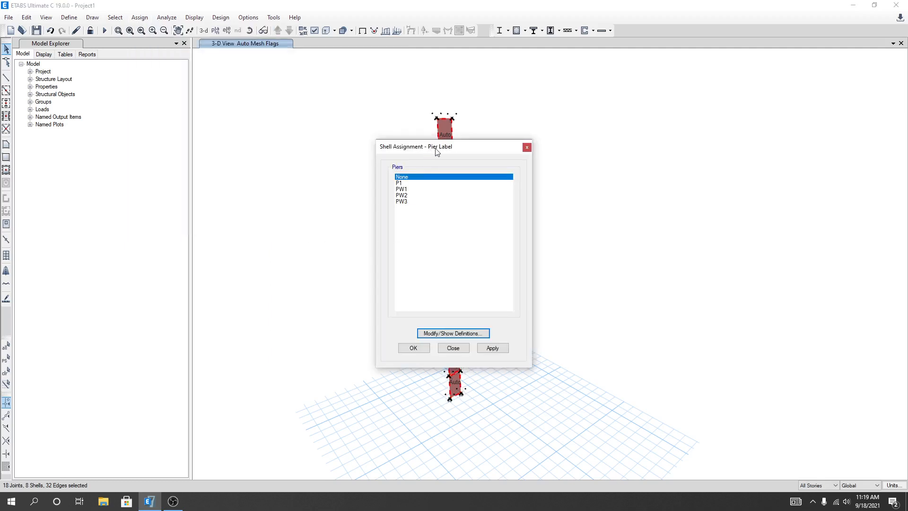
left_click_drag(464, 152, 673, 134)
left_click(633, 168)
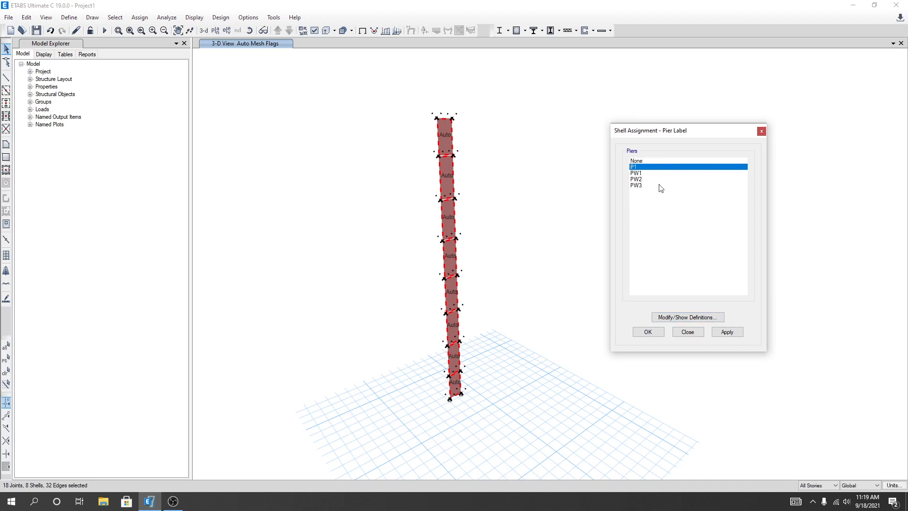
Review the defined wall pier labels and leave the definitions without changes
left_click(68, 18)
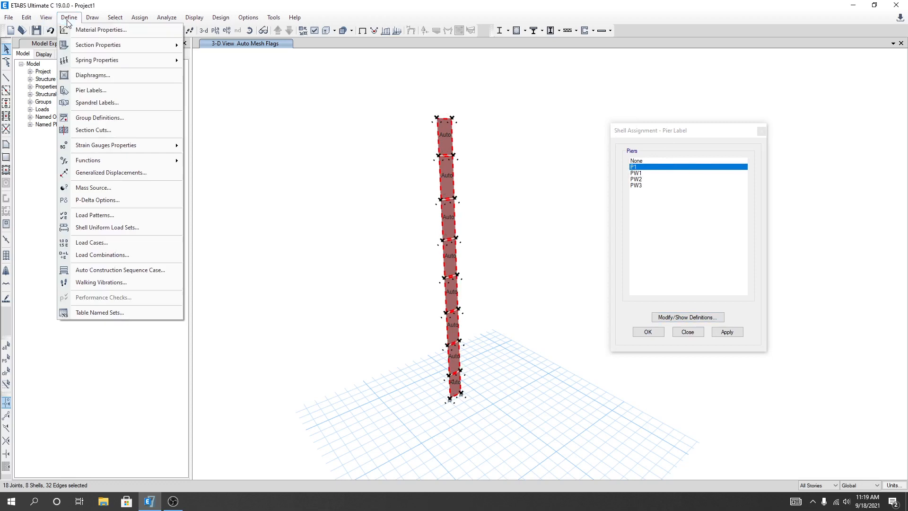
left_click(100, 90)
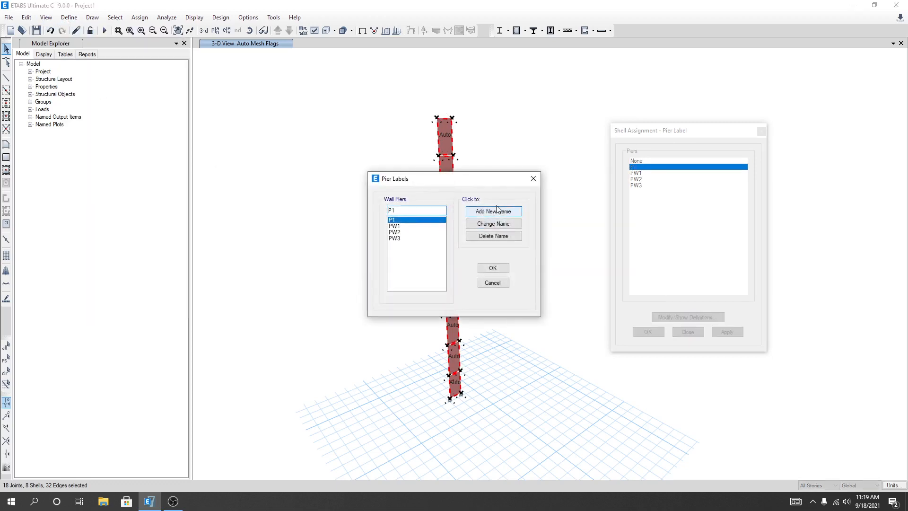
left_click(492, 282)
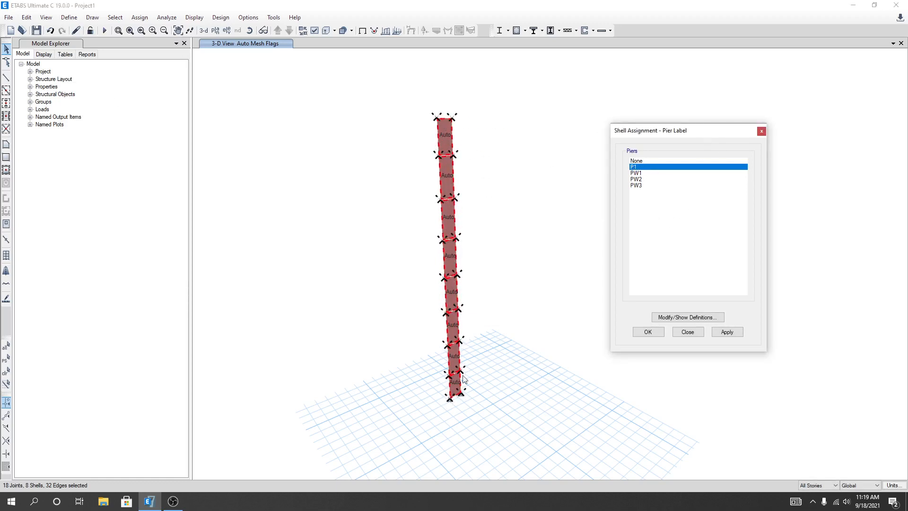
Apply pier label P1 to the selected wall and finish the pier label assignment
left_click(727, 332)
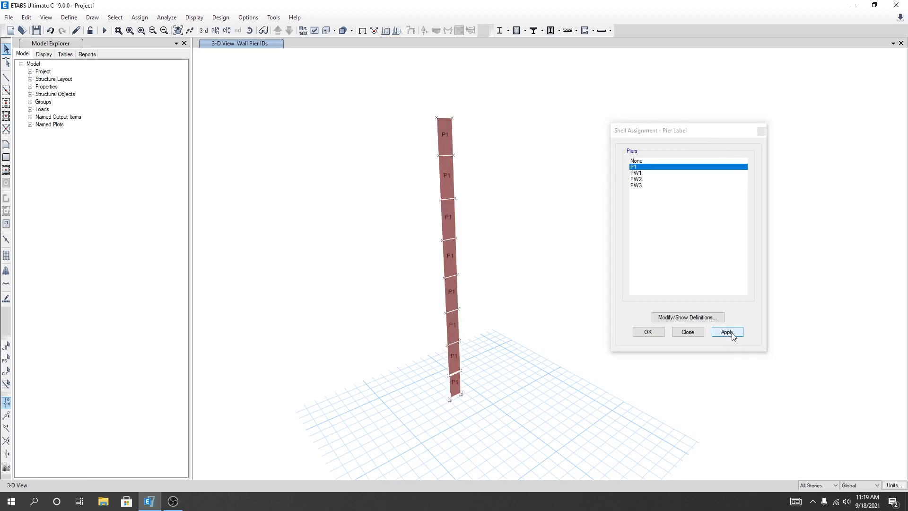
left_click(656, 337)
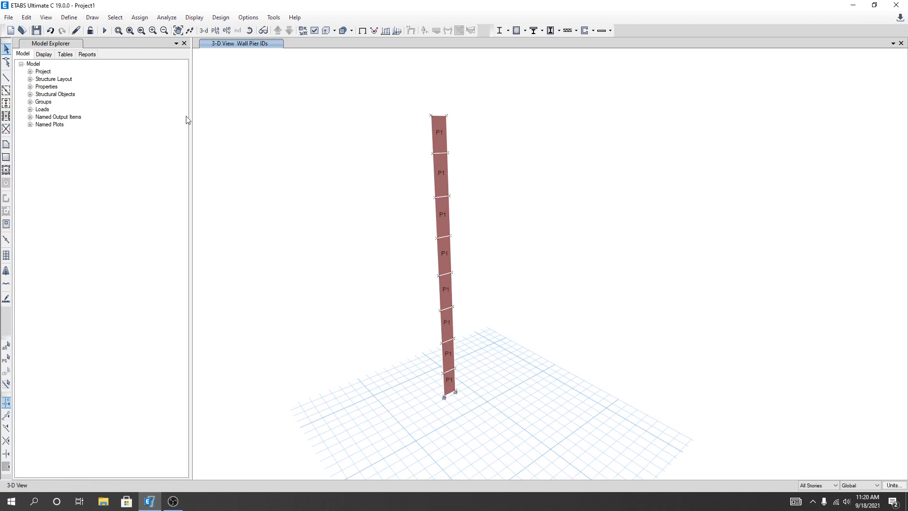
Run the analysis and inspect the dead load displacements at the joints of the isolated wall
left_click(106, 31)
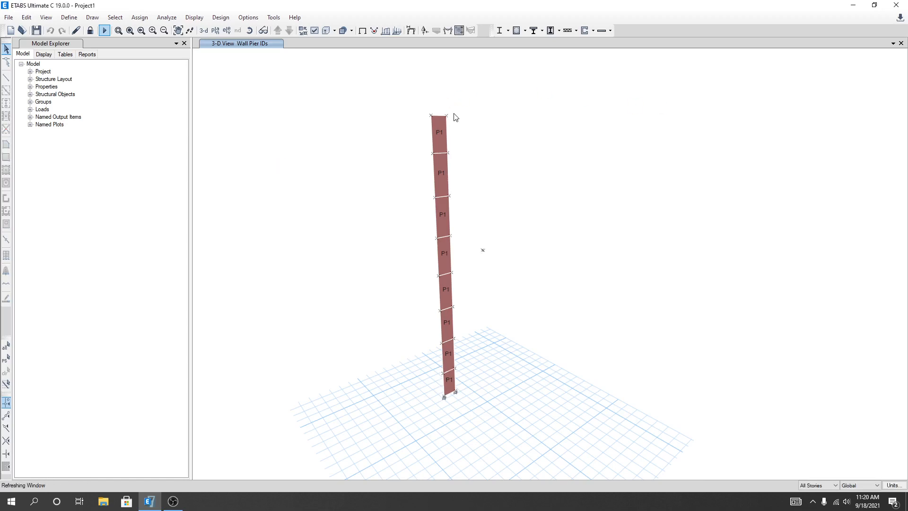
mouse_move(455, 123)
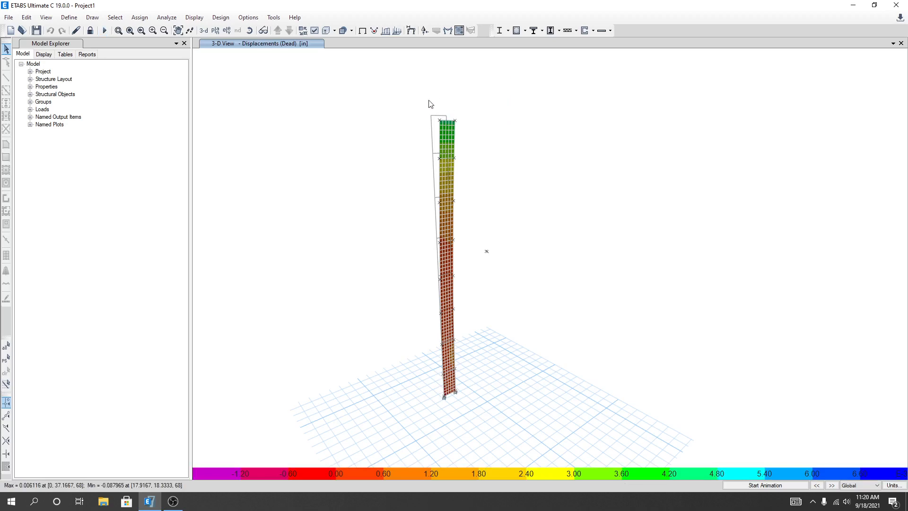
mouse_move(440, 396)
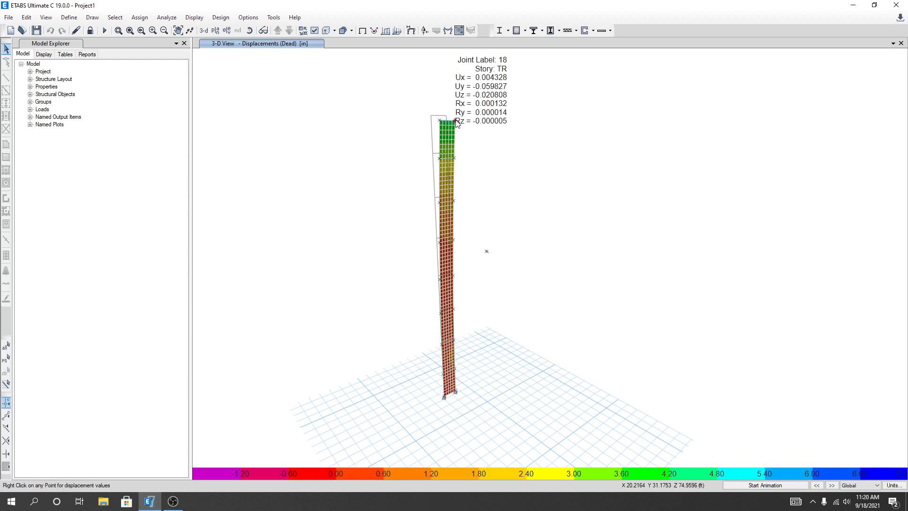
middle_click_drag(525, 168, 517, 152)
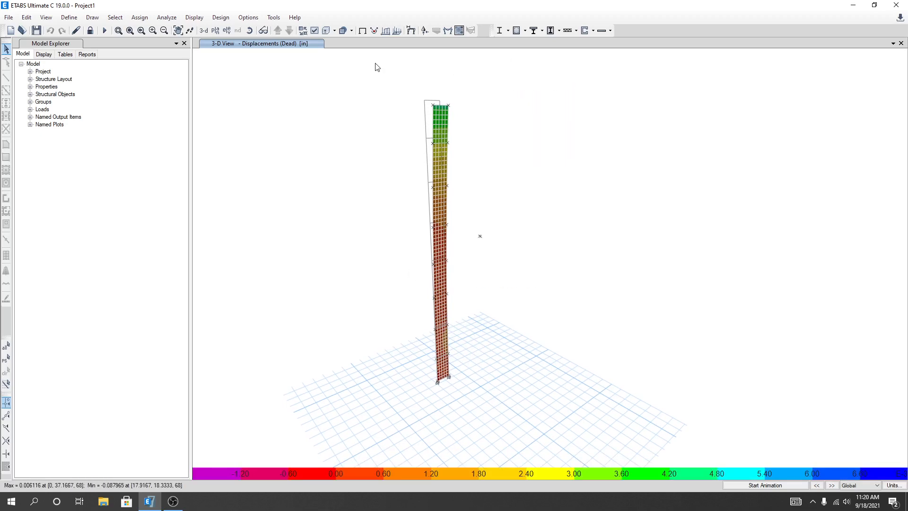
Return to the undeformed shape, select the whole wall and assign it Simplified C & T Design pier sections
left_click(360, 31)
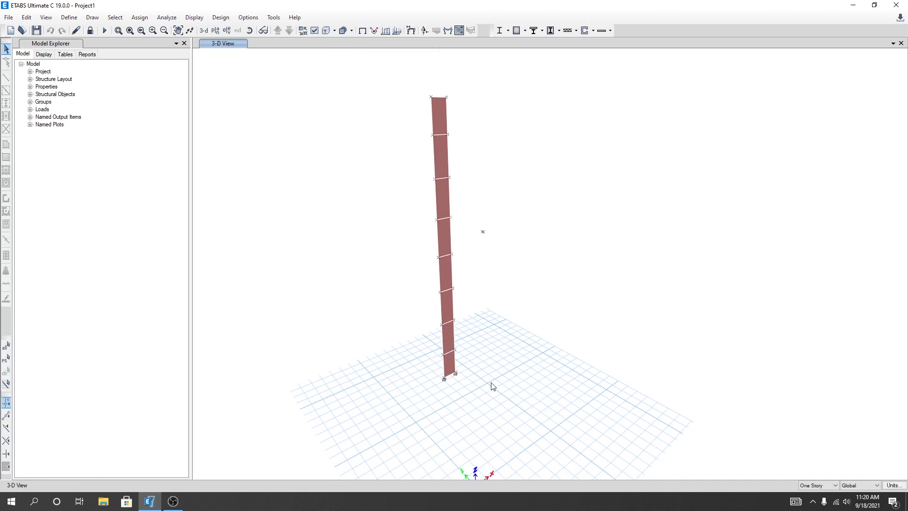
left_click_drag(419, 84, 489, 426)
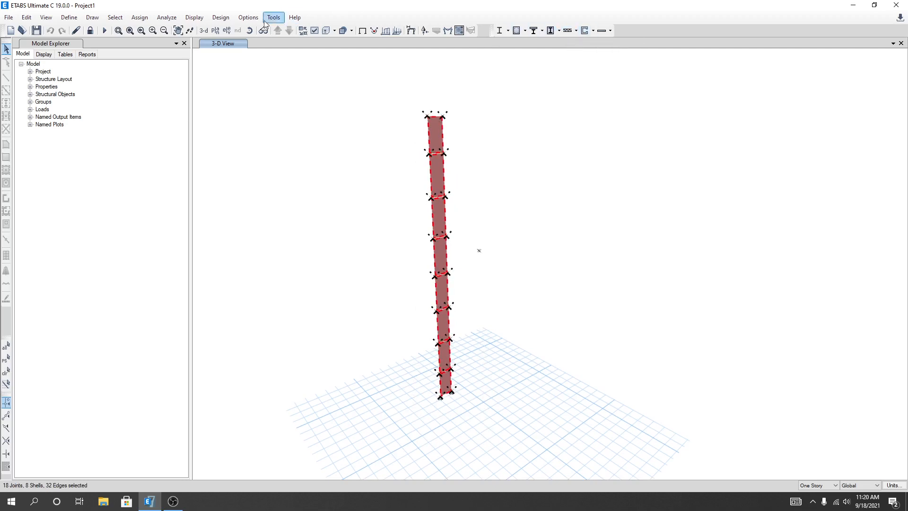
left_click(221, 17)
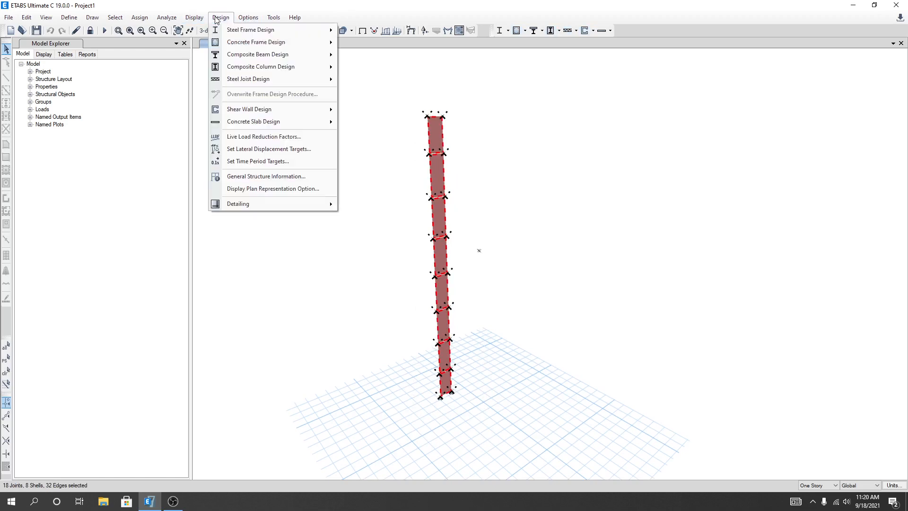
mouse_move(289, 110)
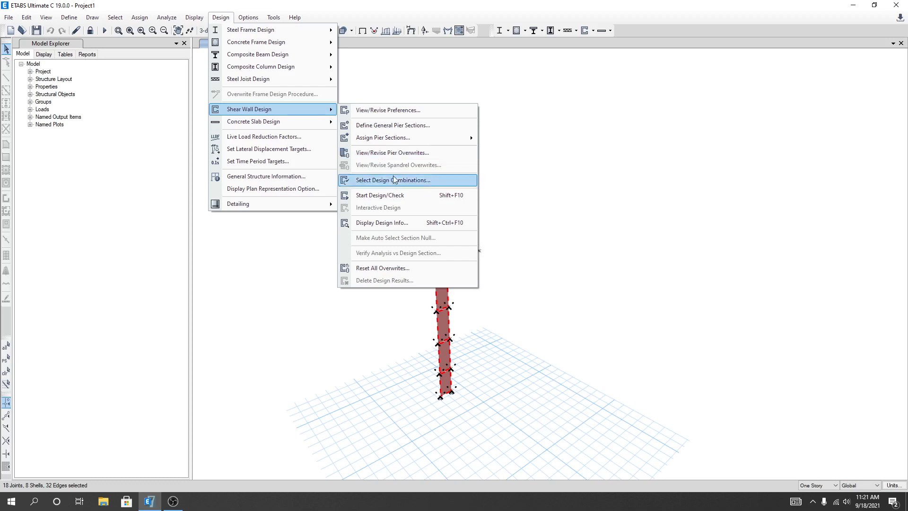
mouse_move(370, 138)
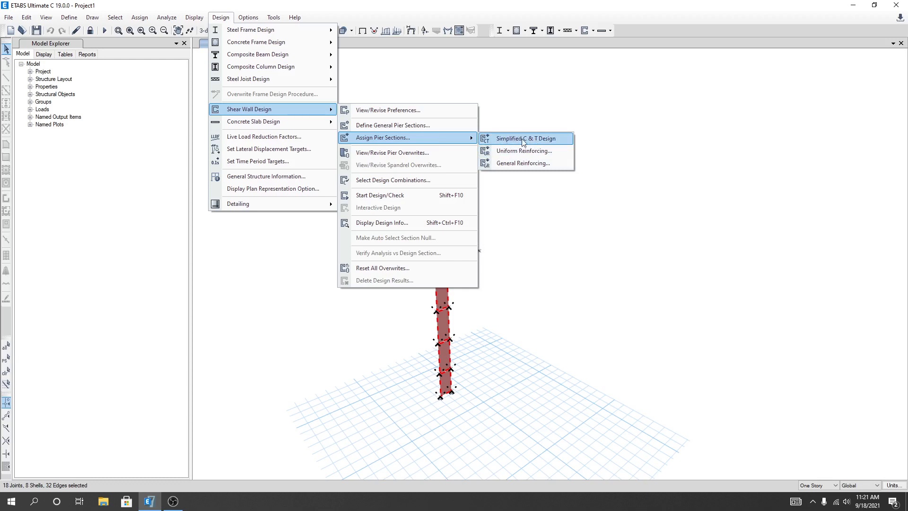
left_click(546, 140)
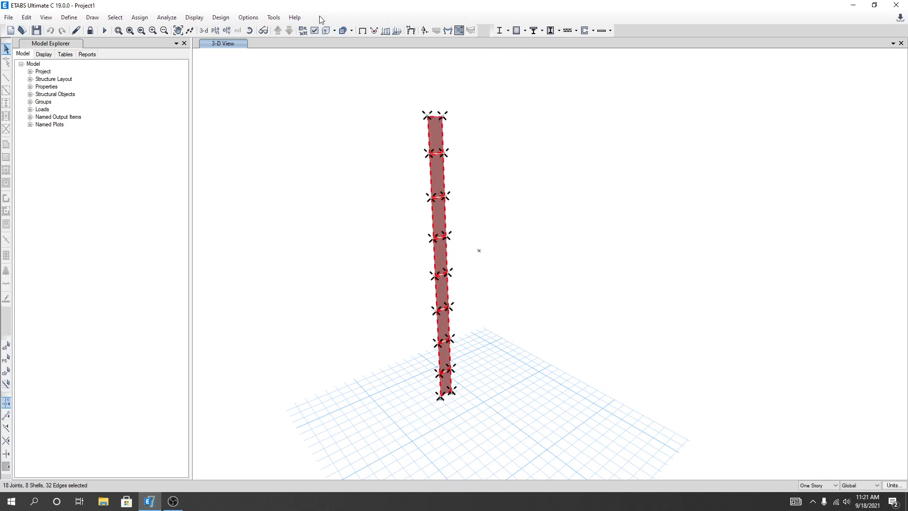
Open the selected wall's pier design overwrites and review the seismic design and material choices
left_click(593, 31)
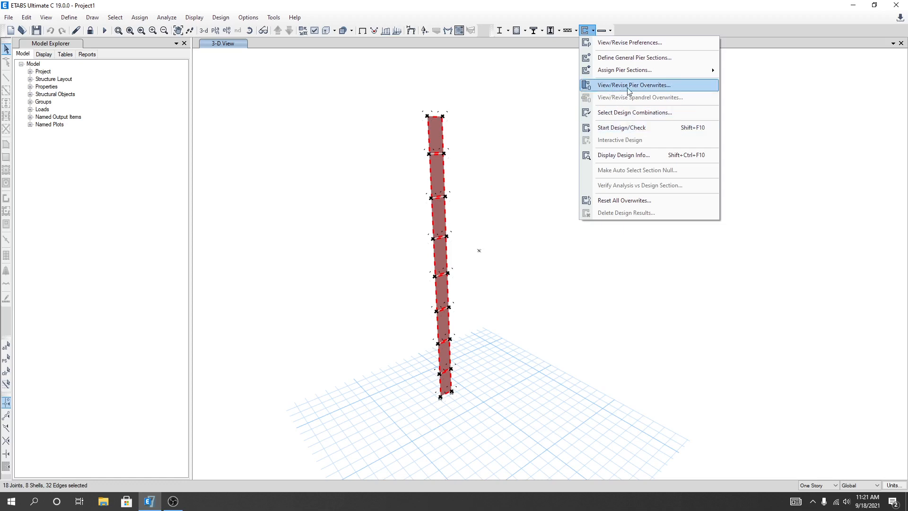
left_click(663, 87)
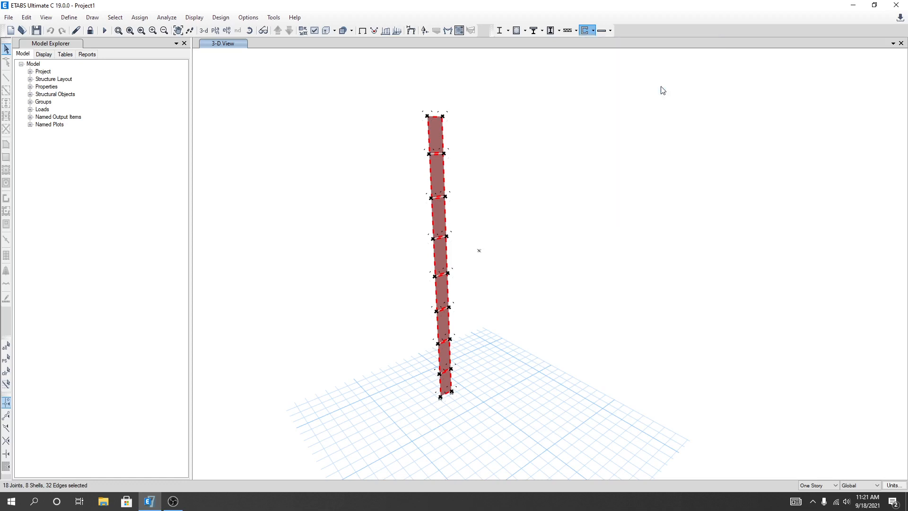
left_click_drag(510, 106, 695, 86)
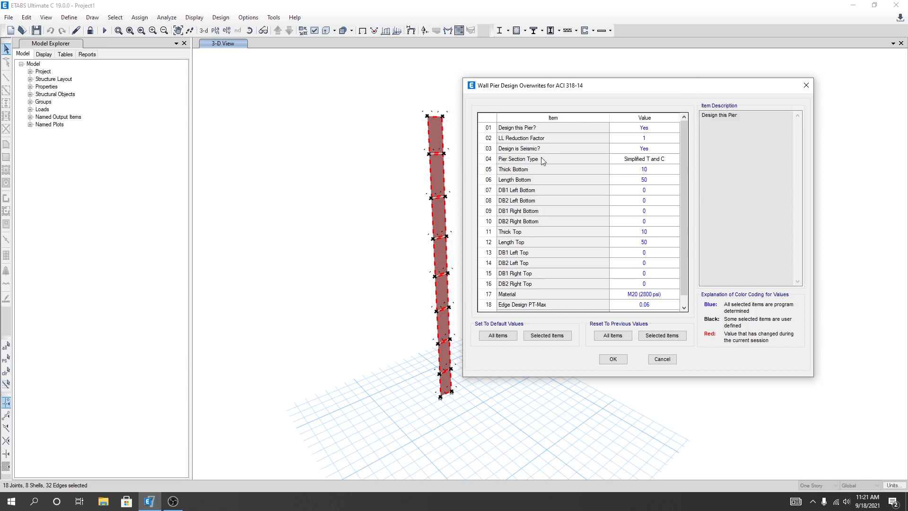
left_click(644, 149)
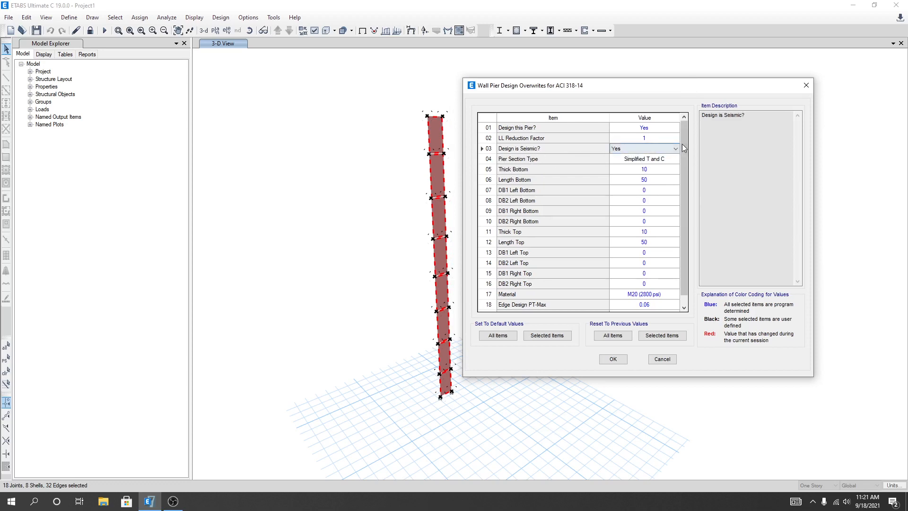
left_click(676, 150)
left_click(675, 151)
left_click_drag(684, 278, 685, 288)
left_click(662, 287)
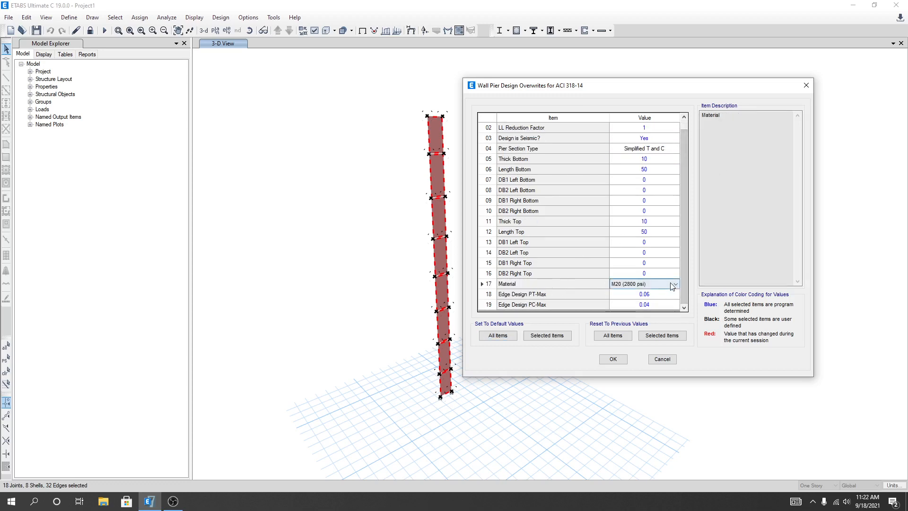
left_click(675, 284)
left_click(675, 285)
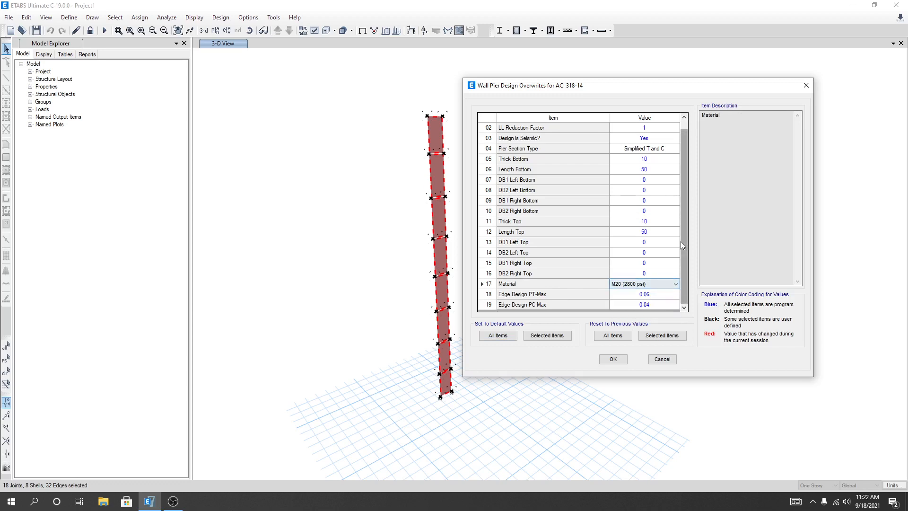
left_click_drag(684, 246, 684, 240)
Review the bottom and top thickness and the left bottom DB1 and DB2 dimensions, and accept the pier overwrites
left_click(641, 169)
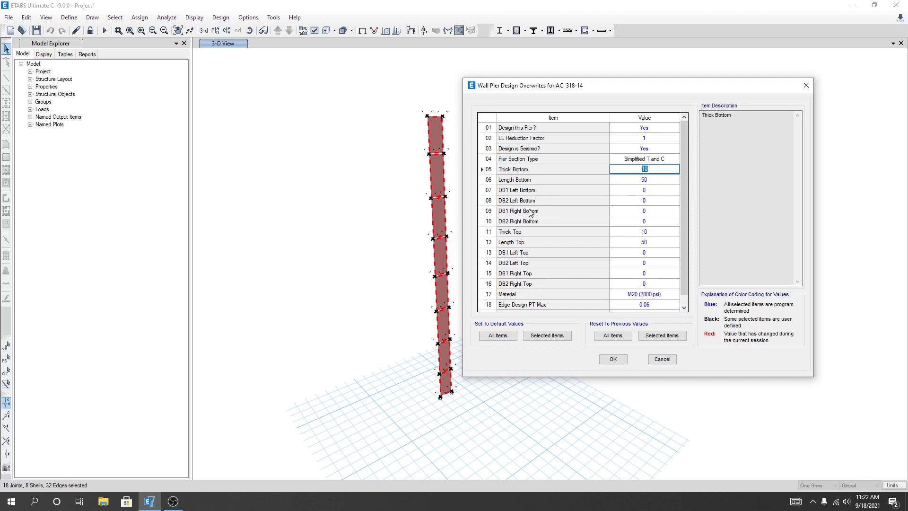
left_click(642, 231)
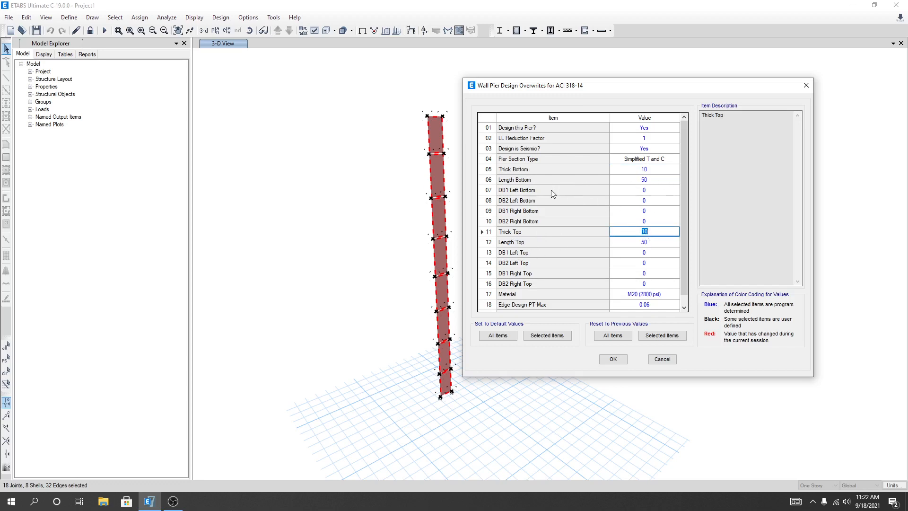
left_click(653, 190)
left_click(652, 202)
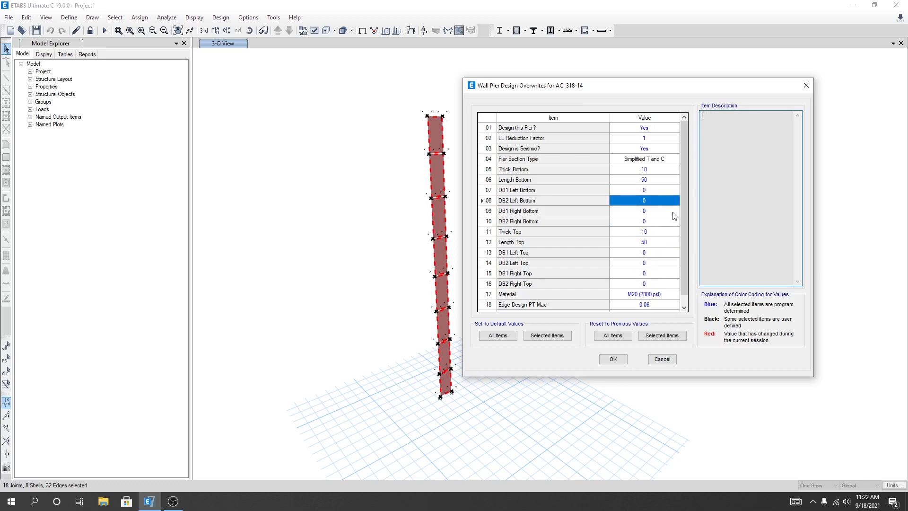
left_click_drag(682, 221, 669, 164)
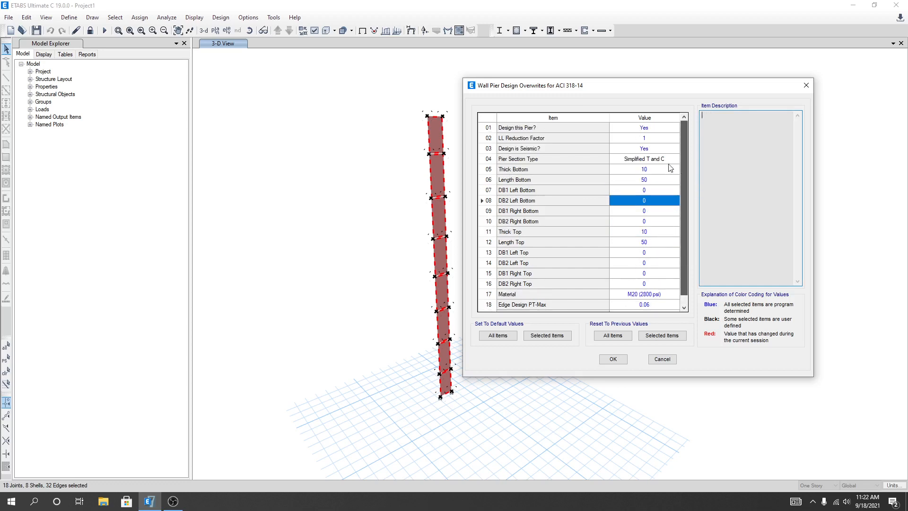
left_click(621, 360)
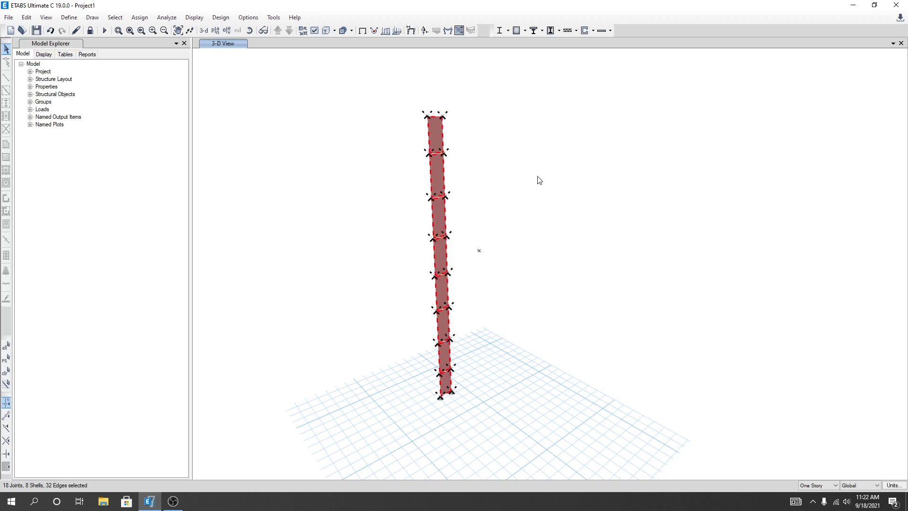
Run the shear wall design check and examine the pier longitudinal reinforcing areas at the wall's lower stories
left_click(593, 32)
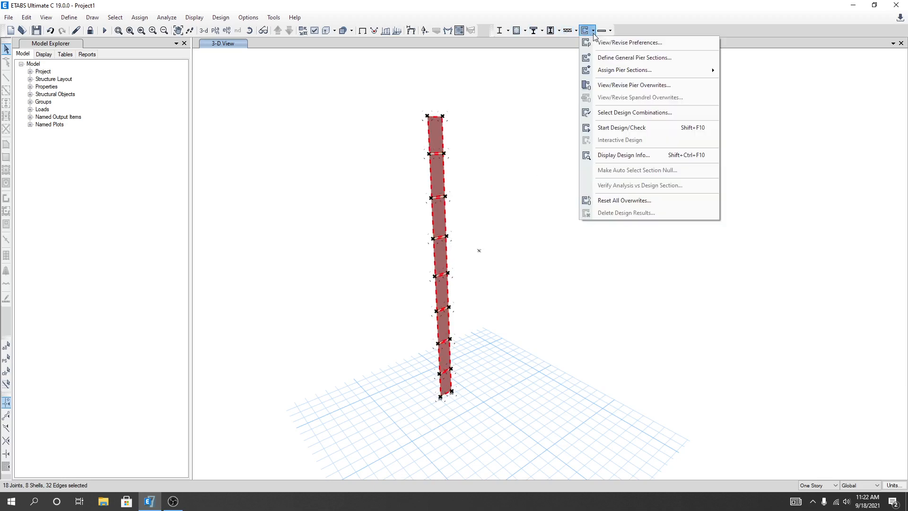
left_click(621, 128)
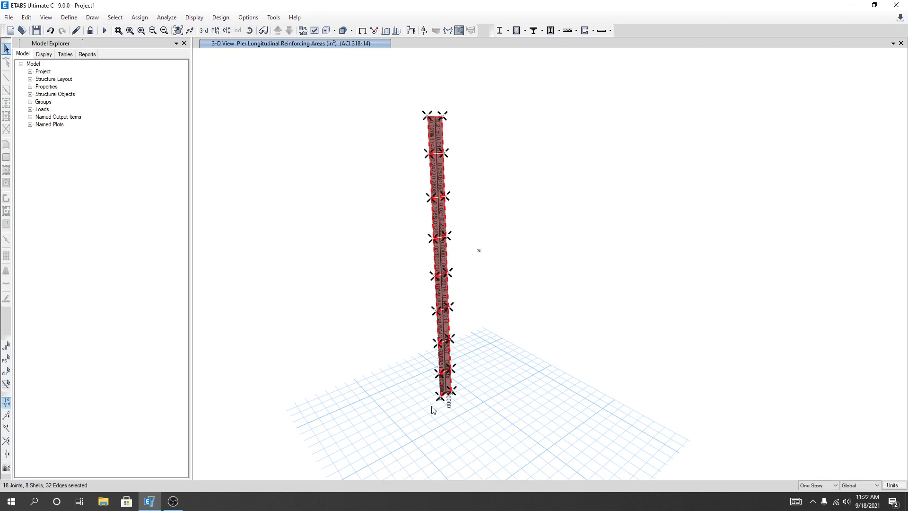
scroll(489, 318, "up", 5)
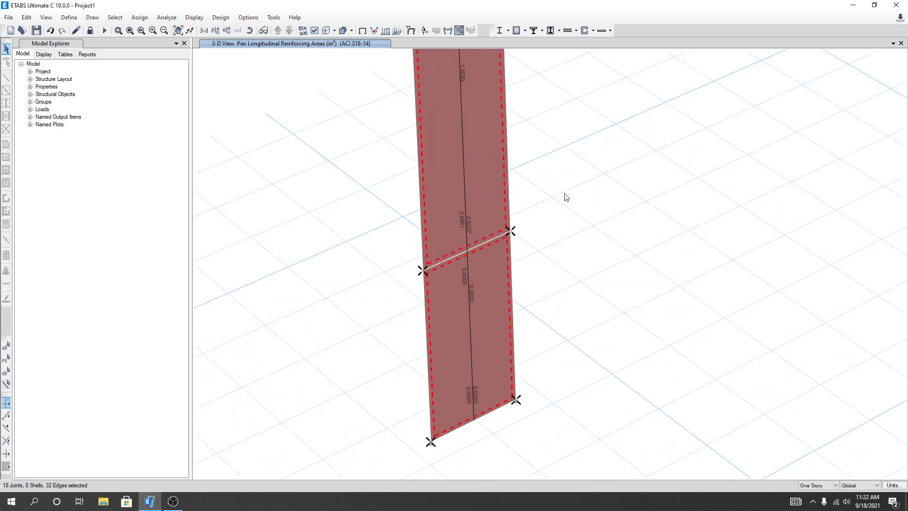
middle_click_drag(541, 112, 541, 286)
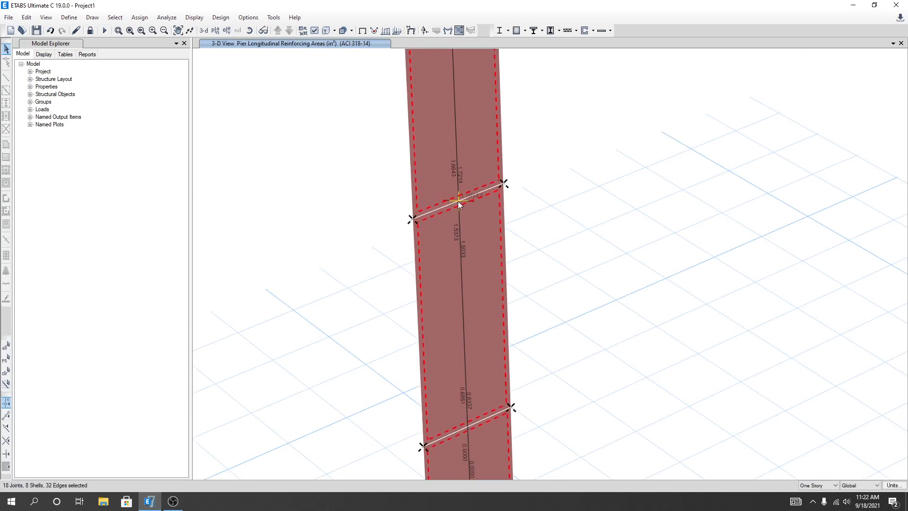
middle_click_drag(538, 216, 538, 217)
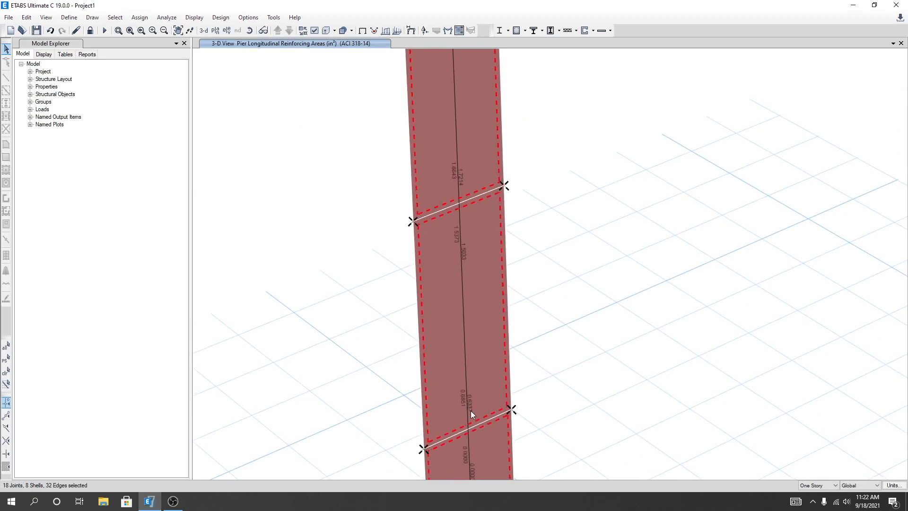
scroll(468, 405, "up", 2)
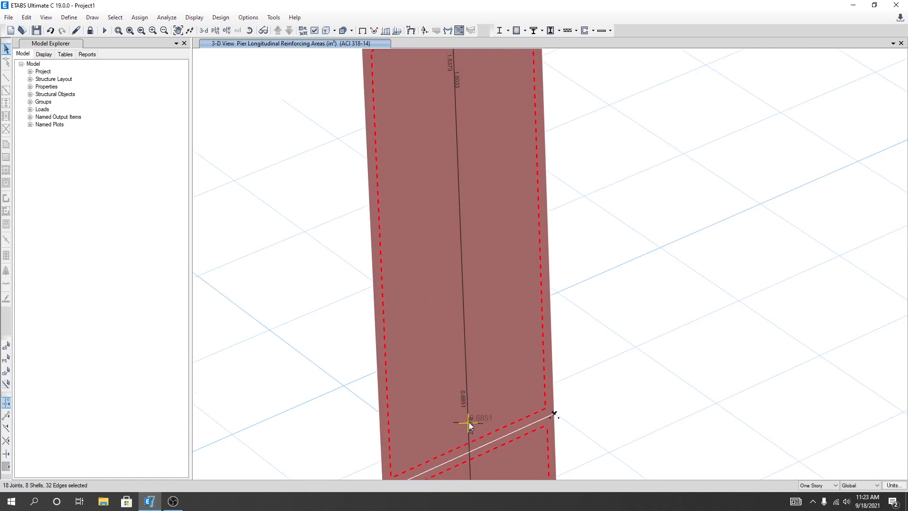
scroll(602, 272, "down", 3)
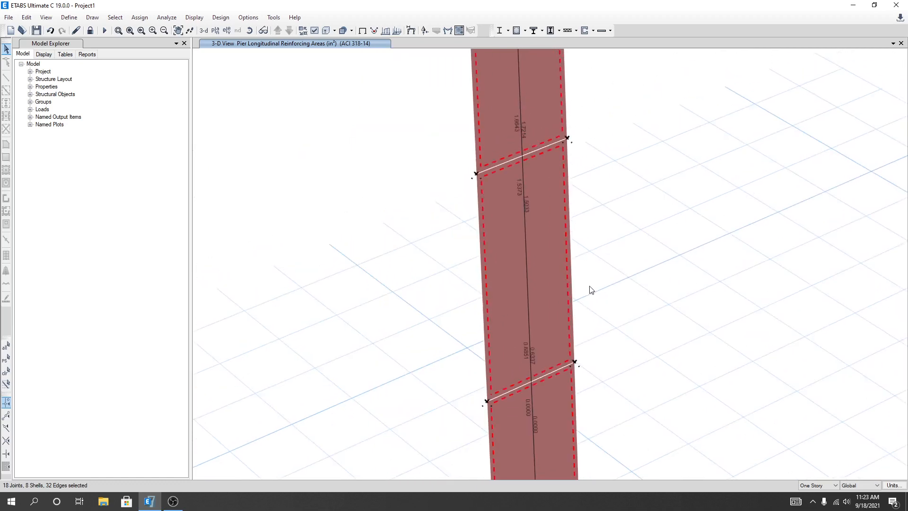
Open the design details of pier P1 at story GFL and examine its flexural and shear reinforcement tables
right_click(527, 237)
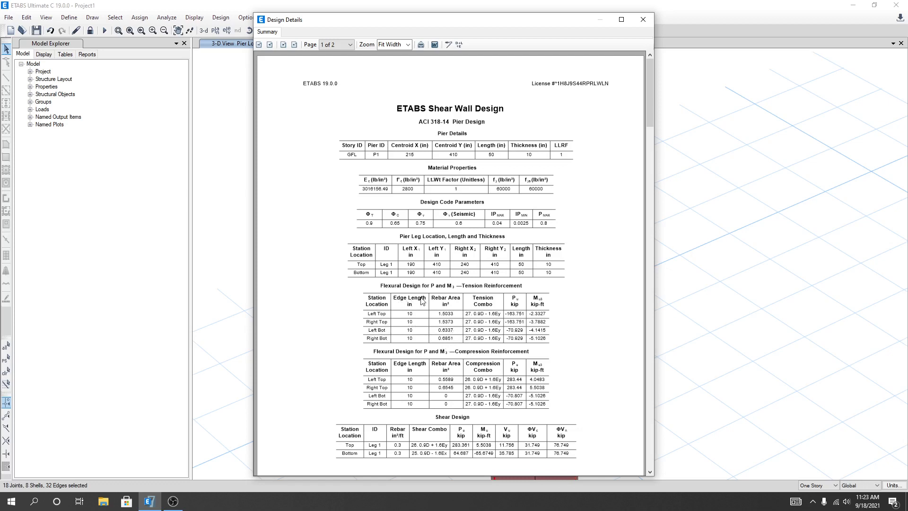
scroll(423, 329, "down", 3)
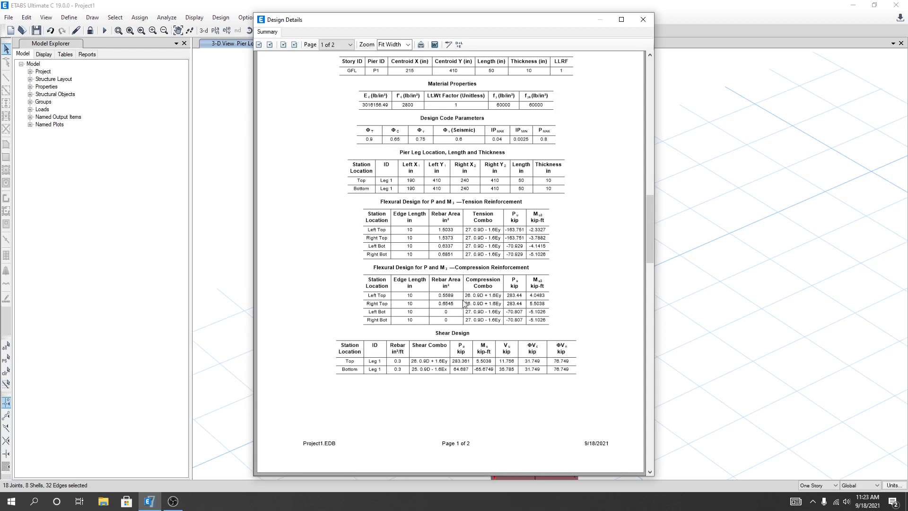
Examine the boundary element check table on page 2 of the design details and close the report
scroll(452, 303, "down", 3)
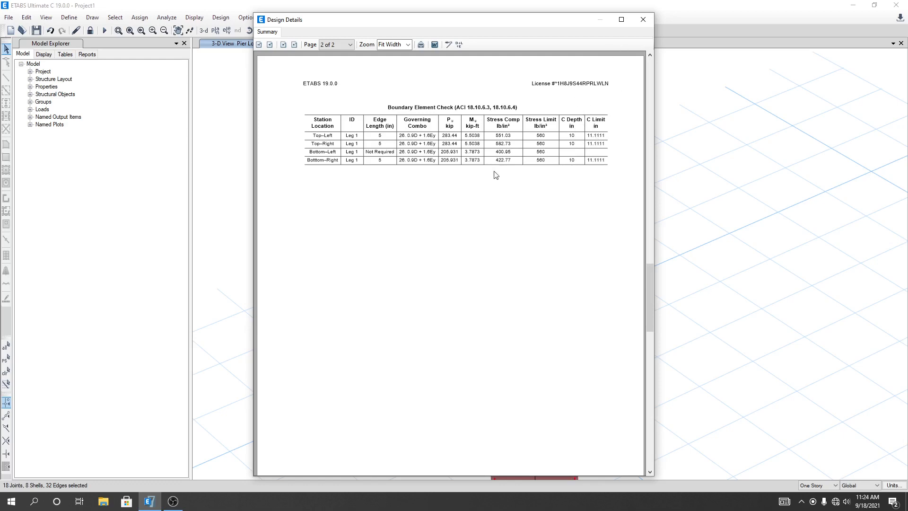
scroll(496, 175, "up", 5)
left_click(643, 20)
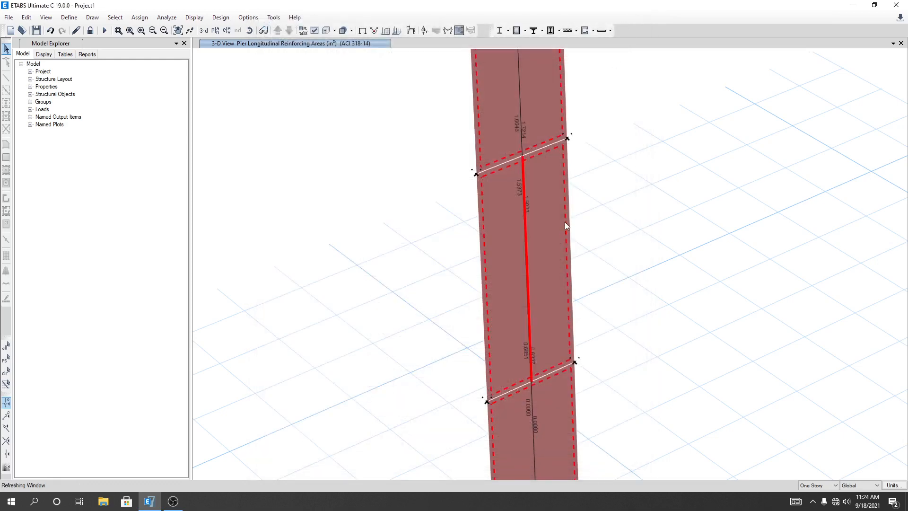
Open the design details of pier P1 at Story3, examine its flexural and shear reinforcement tables, and close the report
scroll(565, 222, "down", 3)
middle_click_drag(613, 172, 596, 285)
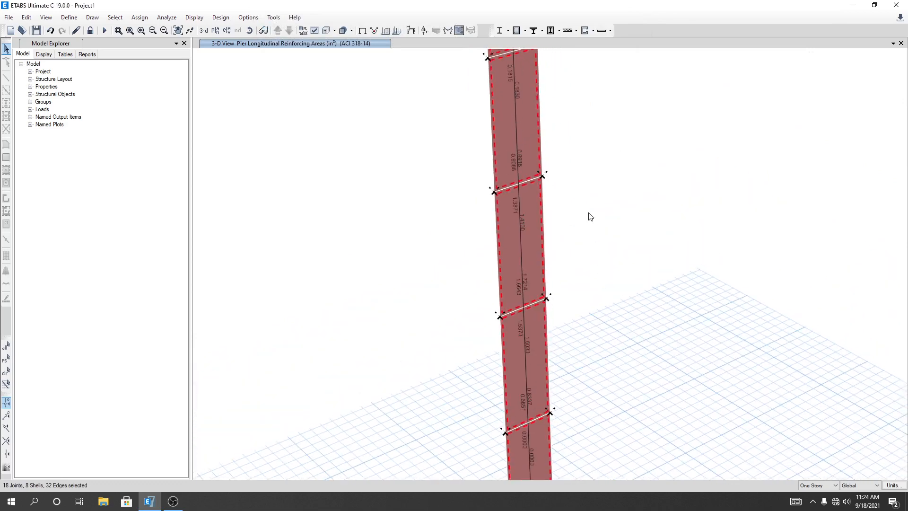
middle_click_drag(588, 198, 584, 231)
middle_click_drag(578, 185, 582, 304)
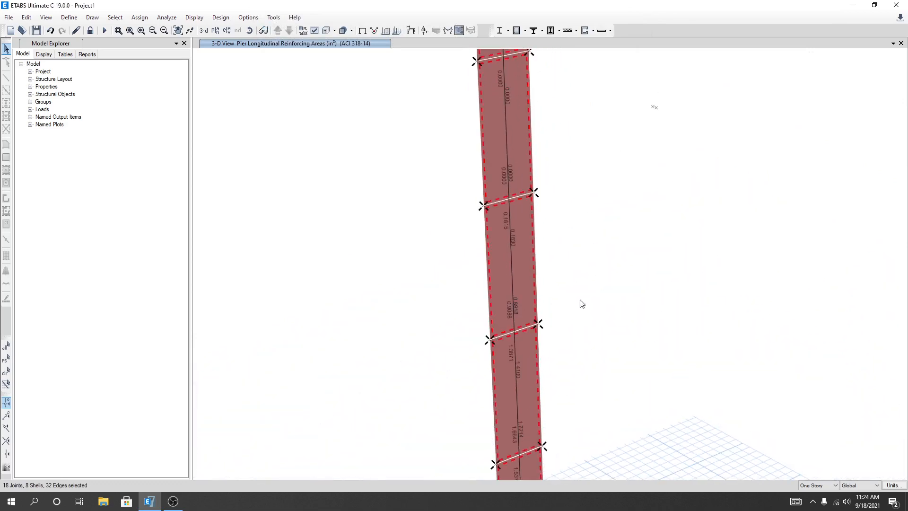
middle_click_drag(577, 152, 576, 280)
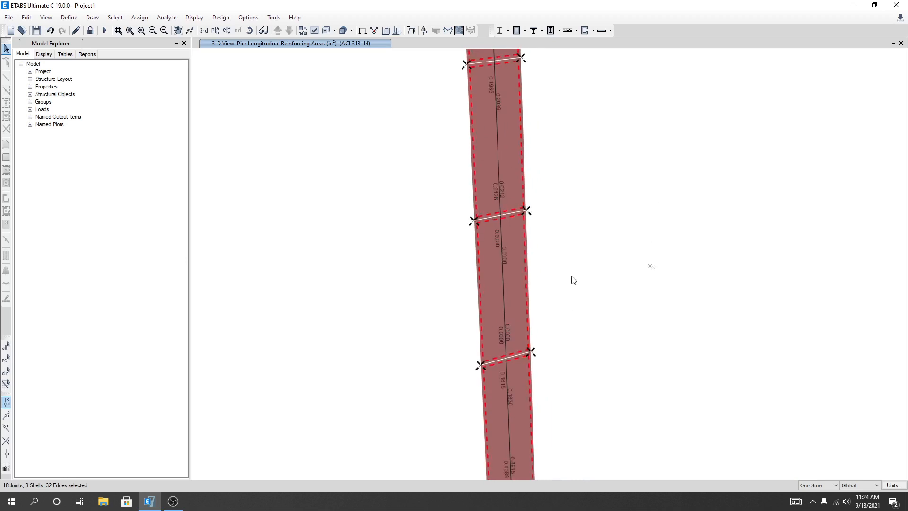
mouse_move(568, 235)
middle_mouse_down()
mouse_move(576, 321)
mouse_move(566, 221)
middle_mouse_up()
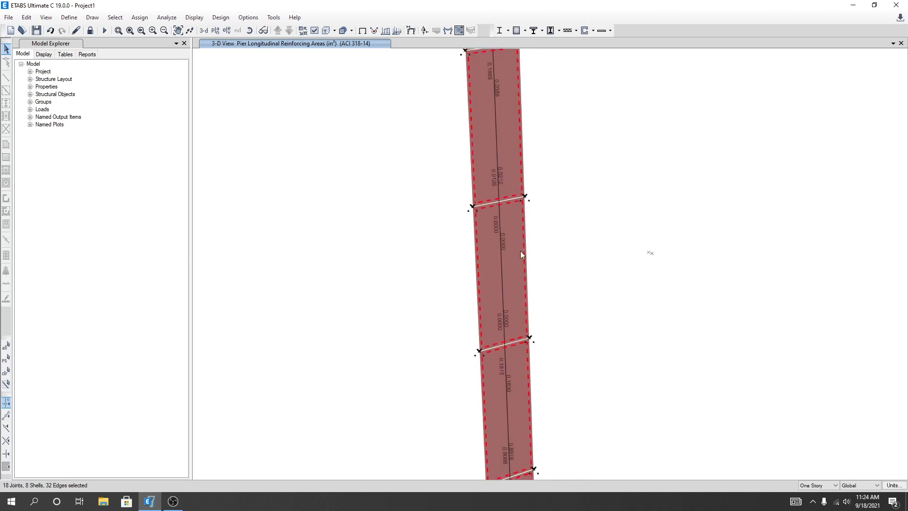
right_click(500, 265)
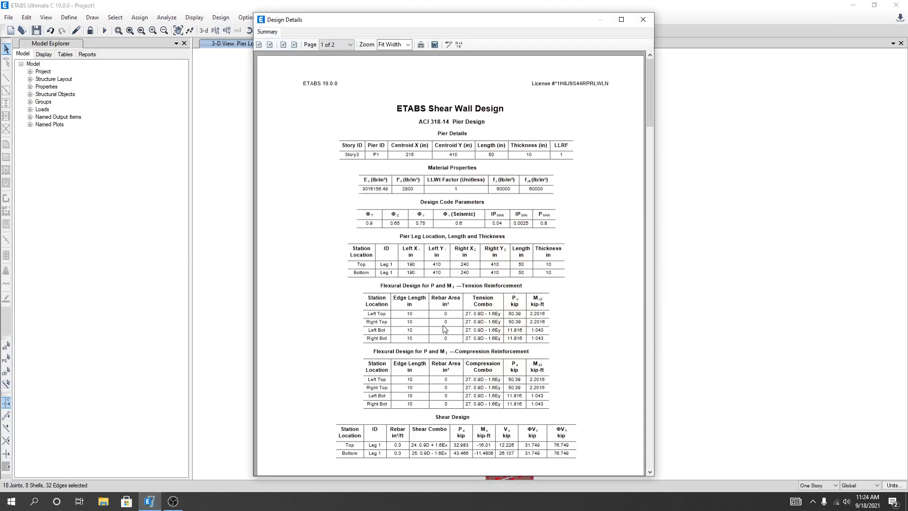
scroll(445, 330, "down", 2)
scroll(461, 282, "down", 2)
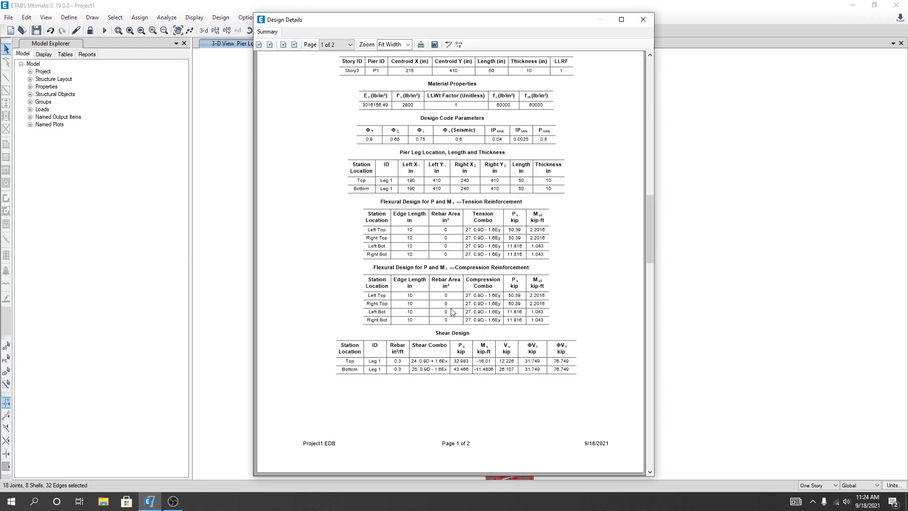
left_click(642, 20)
Examine the pier longitudinal reinforcing areas from the wall's top story to its base, and restore the plain undeformed 3-D view
scroll(568, 250, "down", 2)
scroll(548, 303, "up", 2)
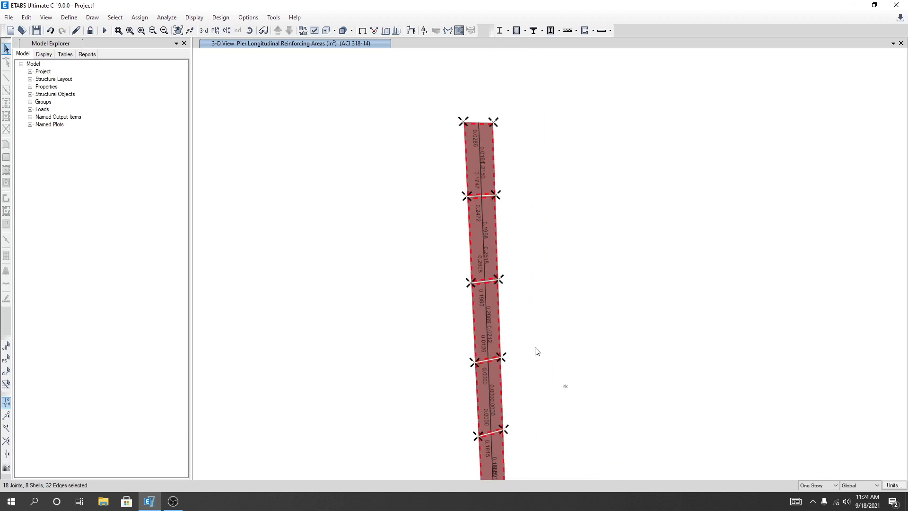
scroll(537, 352, "down", 3)
scroll(506, 318, "up", 1)
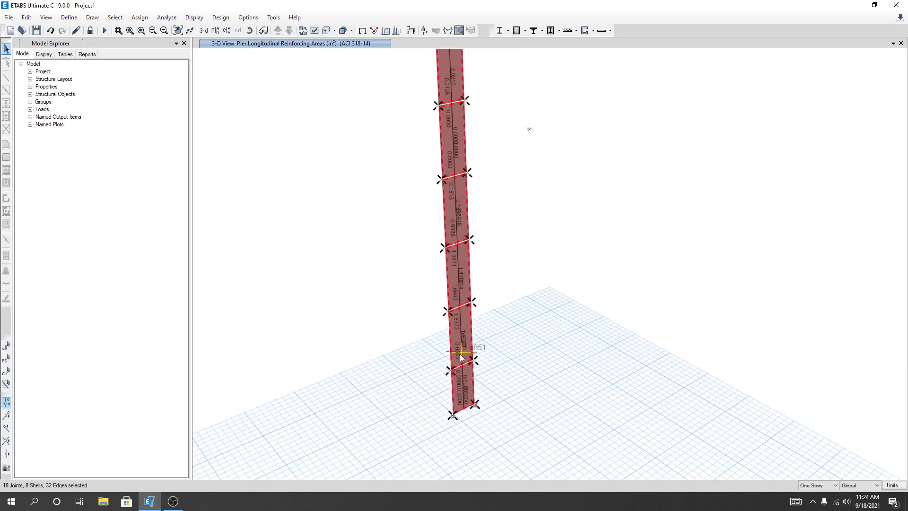
scroll(457, 345, "up", 2)
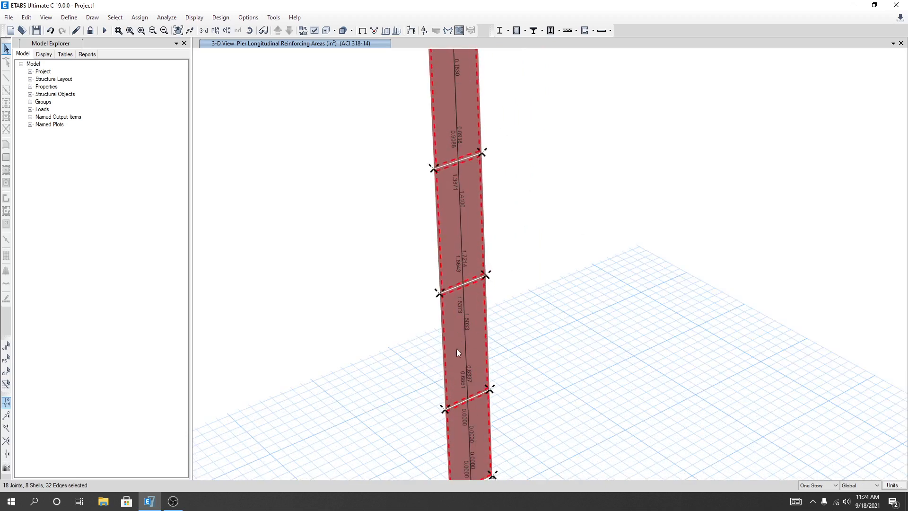
middle_click_drag(528, 361, 539, 260)
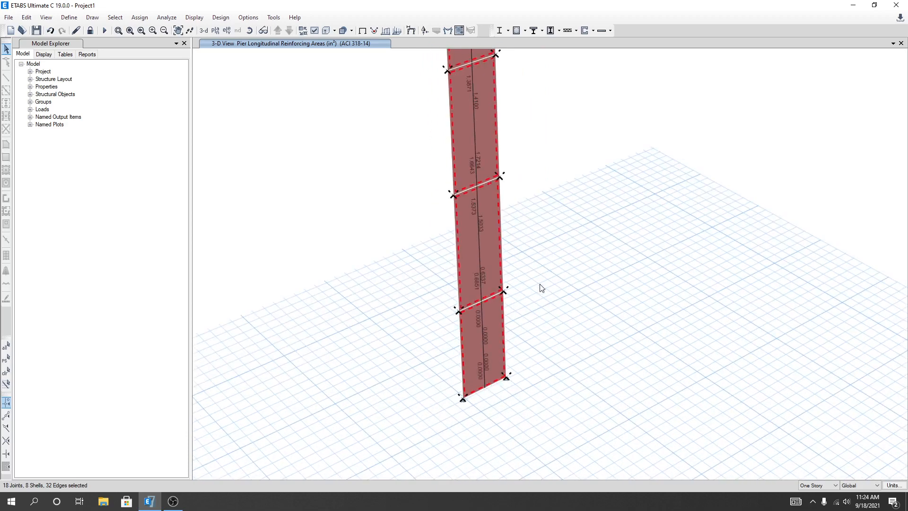
scroll(542, 288, "down", 4)
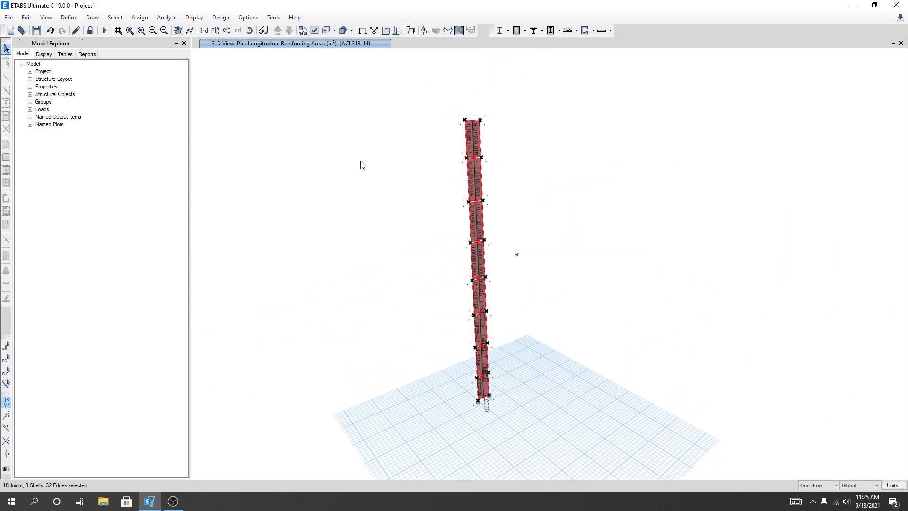
left_click(363, 31)
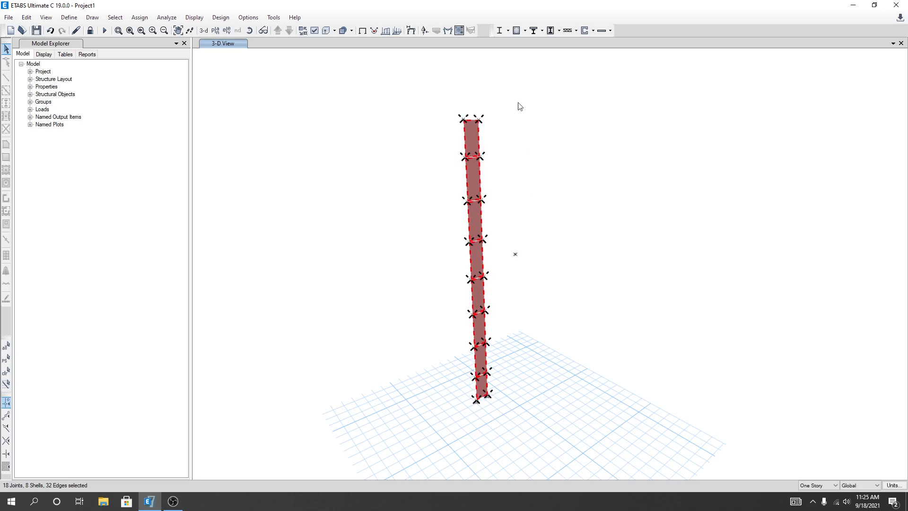
Open the uniform reinforcing pier section assignment for the selected wall, keeping the wall uncovered by the dialog
left_click(594, 31)
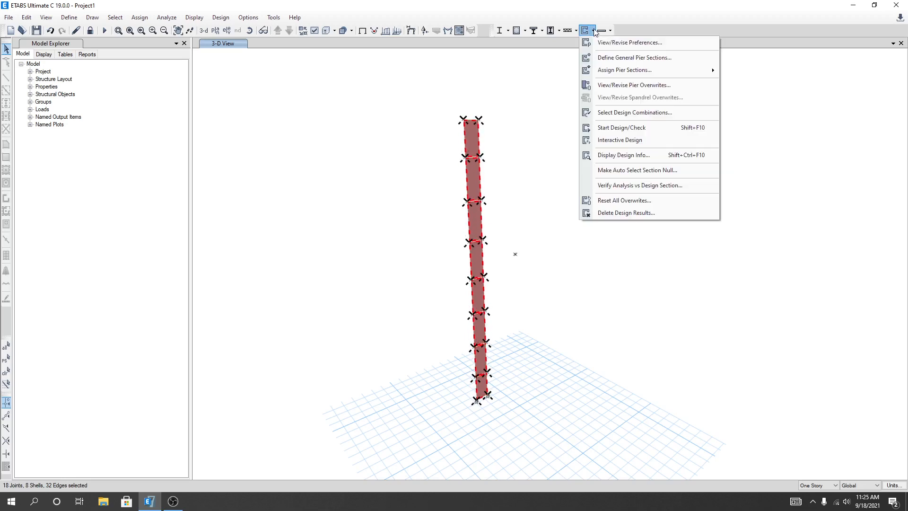
left_click(595, 31)
left_click(593, 32)
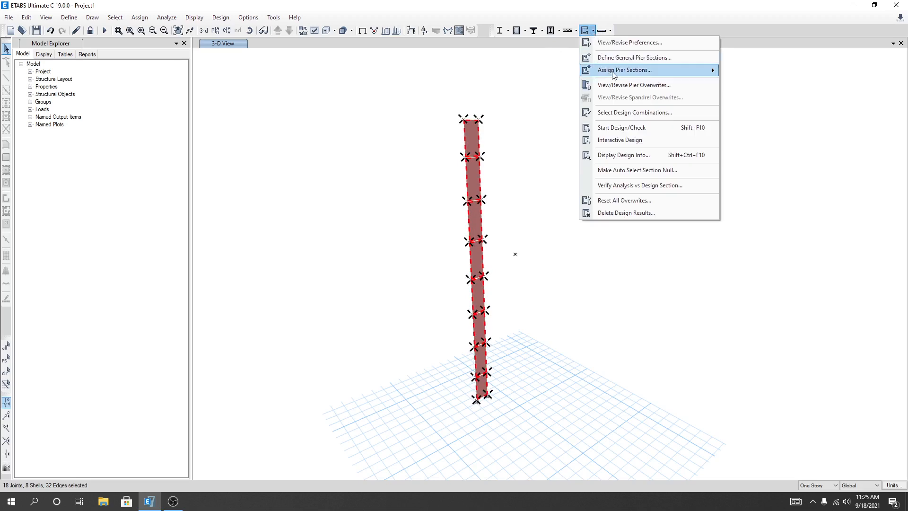
mouse_move(619, 77)
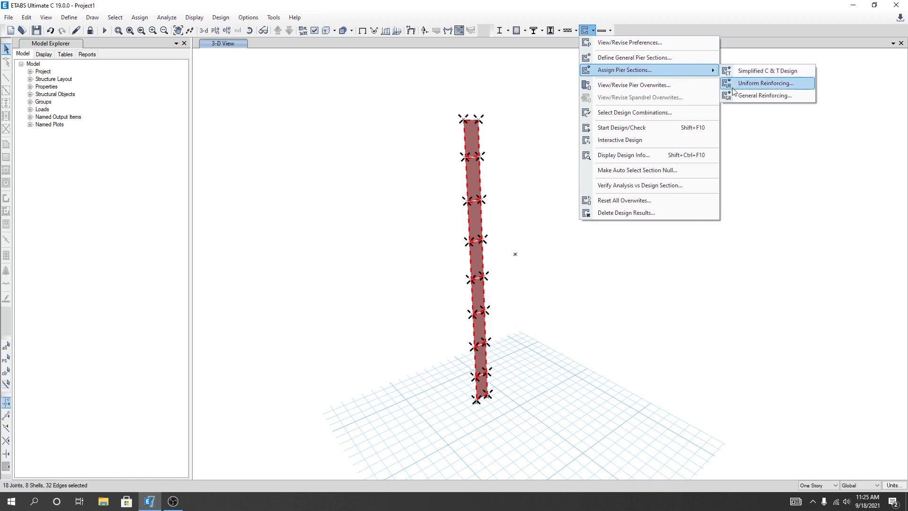
left_click(779, 88)
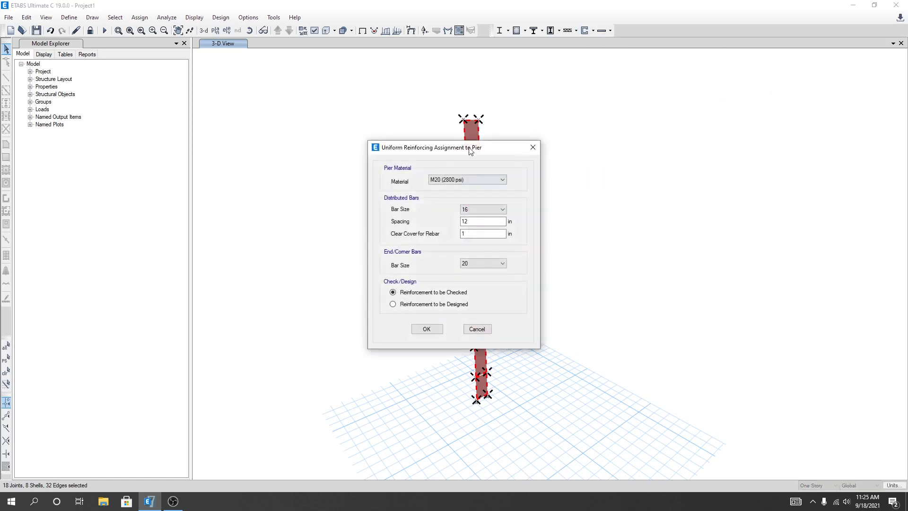
left_click_drag(471, 150, 650, 120)
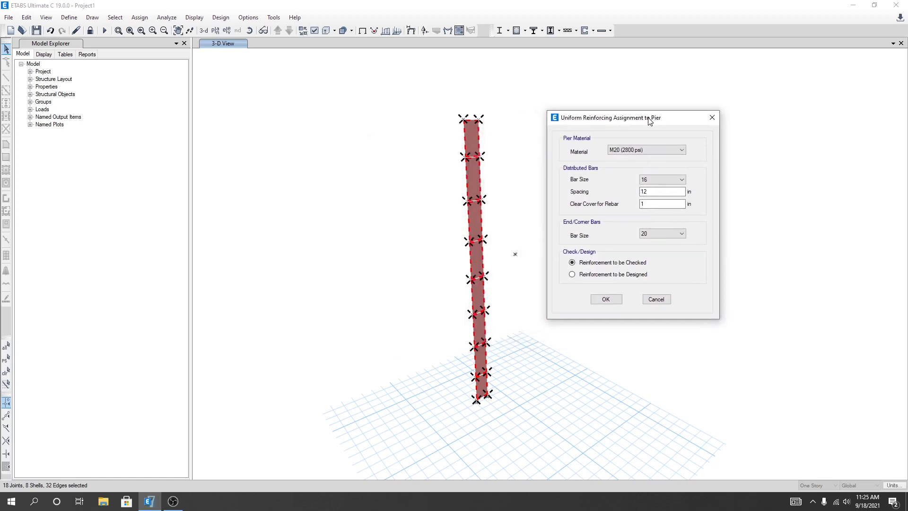
Set the distributed bars to size 16 with 10 in spacing and a clear cover for rebar of 1.5 in
left_click(656, 199)
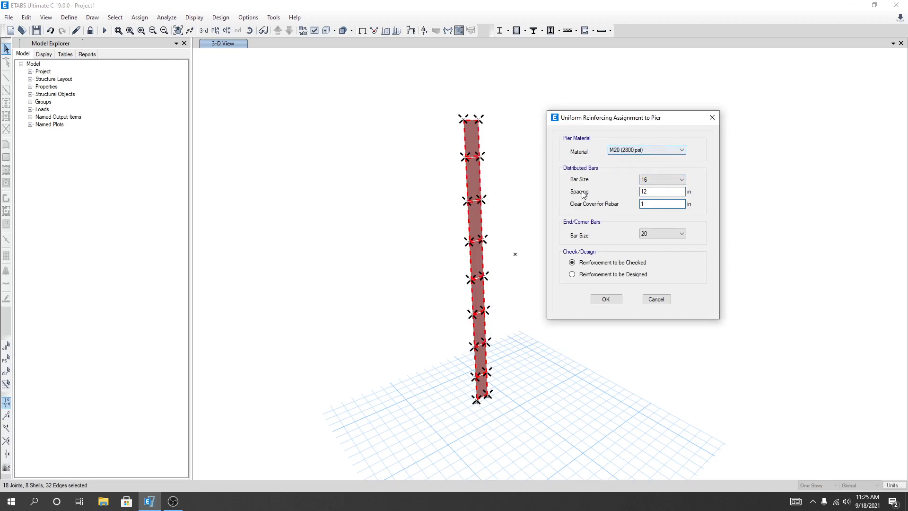
left_click(657, 180)
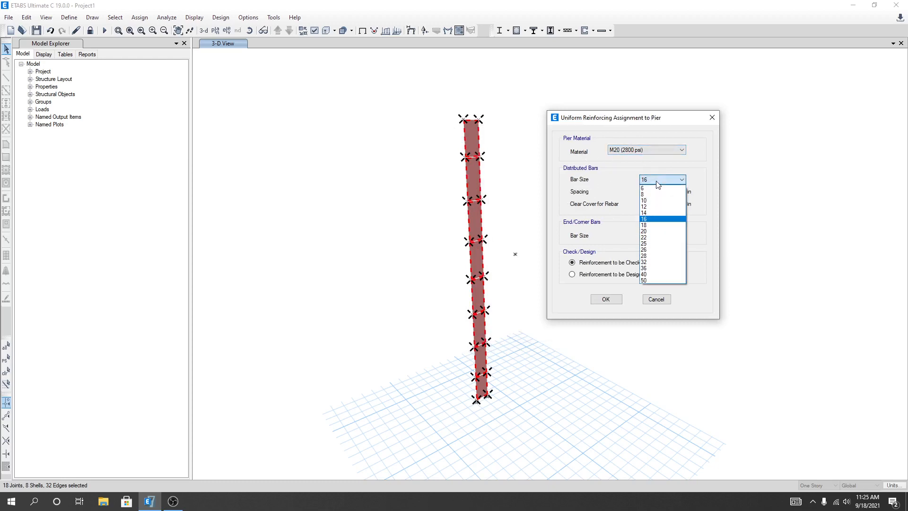
left_click(650, 220)
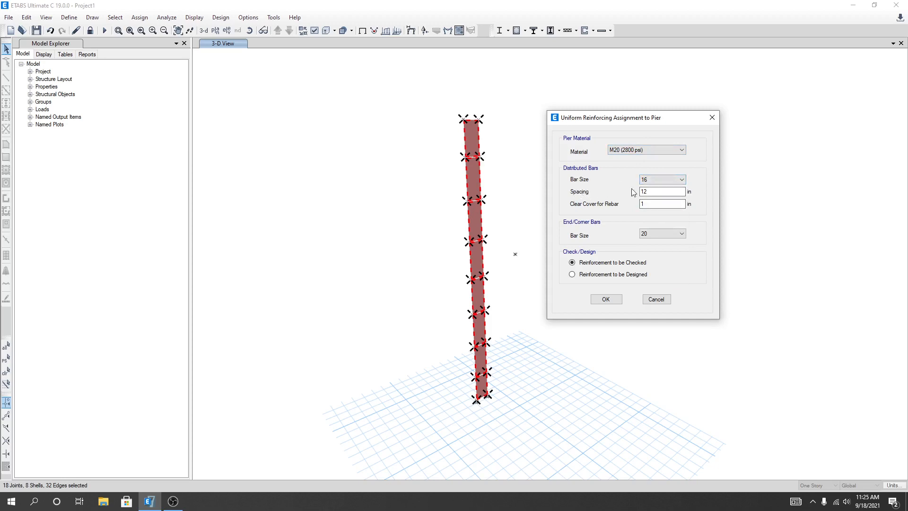
key("Tab")
type("10")
left_click(664, 205)
Choose size 20 for the end/corner bars and accept the uniform assignment with Reinforcement to be Checked
left_click(657, 234)
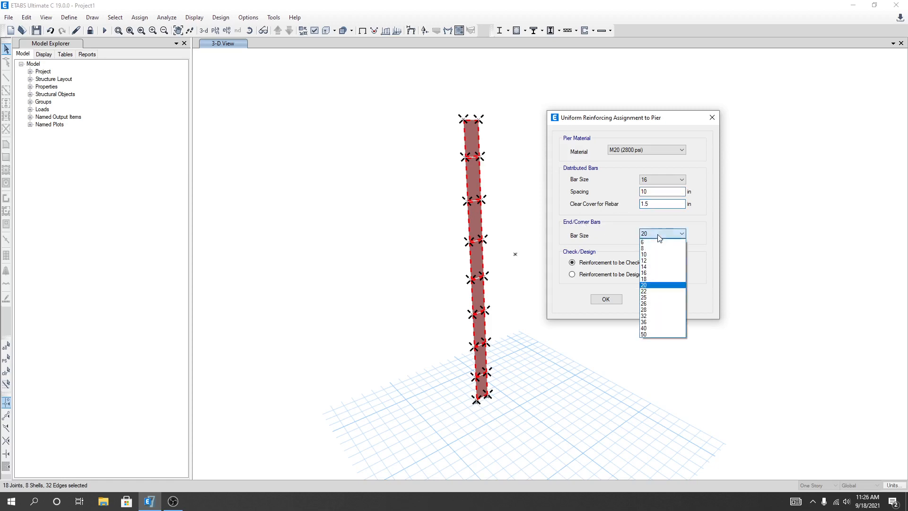
left_click(657, 286)
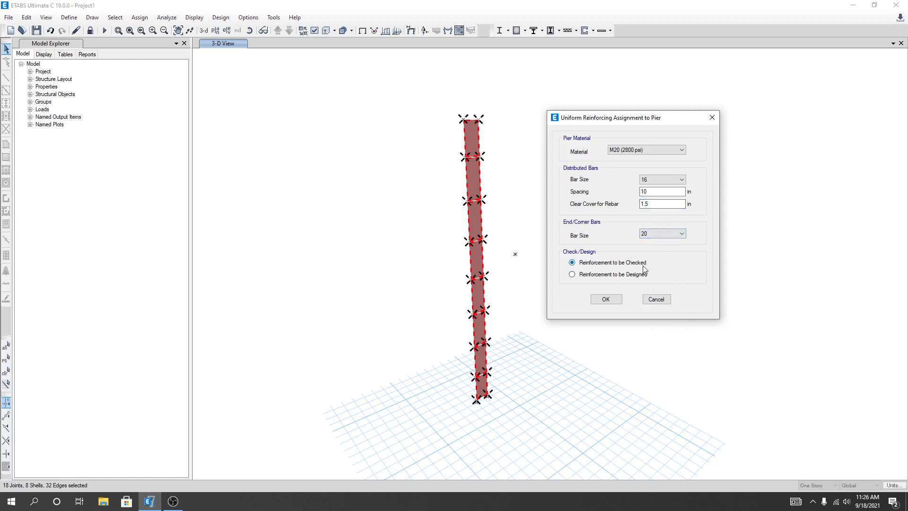
left_click(606, 299)
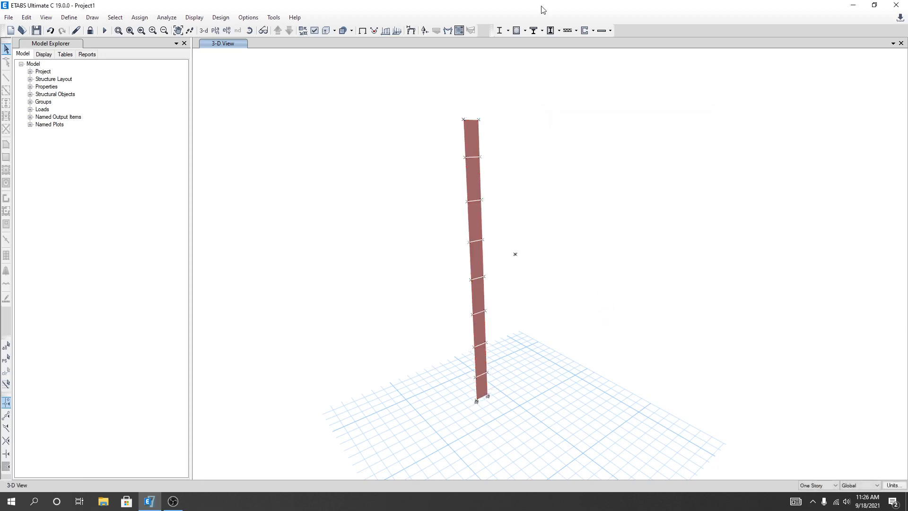
Select the whole wall again, review its uniform reinforcing values in the pier design overwrites, and accept them
left_click(593, 32)
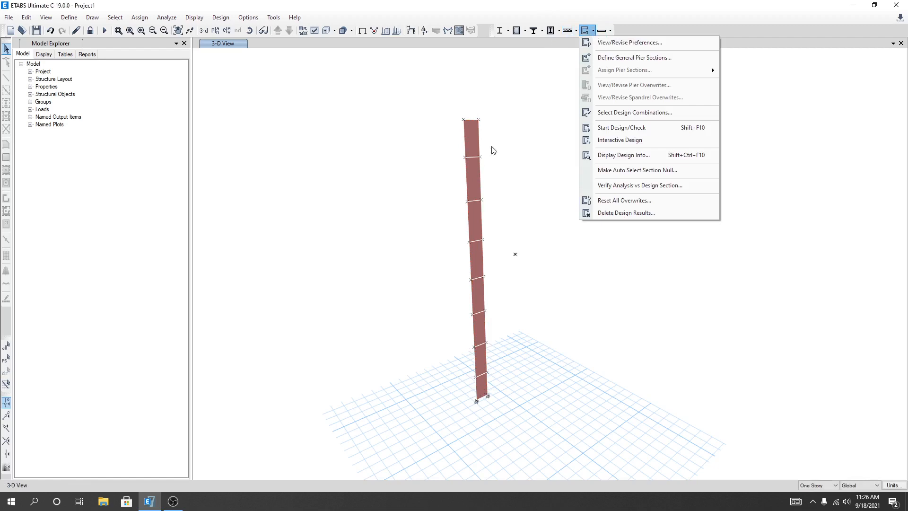
left_click(537, 109)
left_click_drag(426, 110, 577, 443)
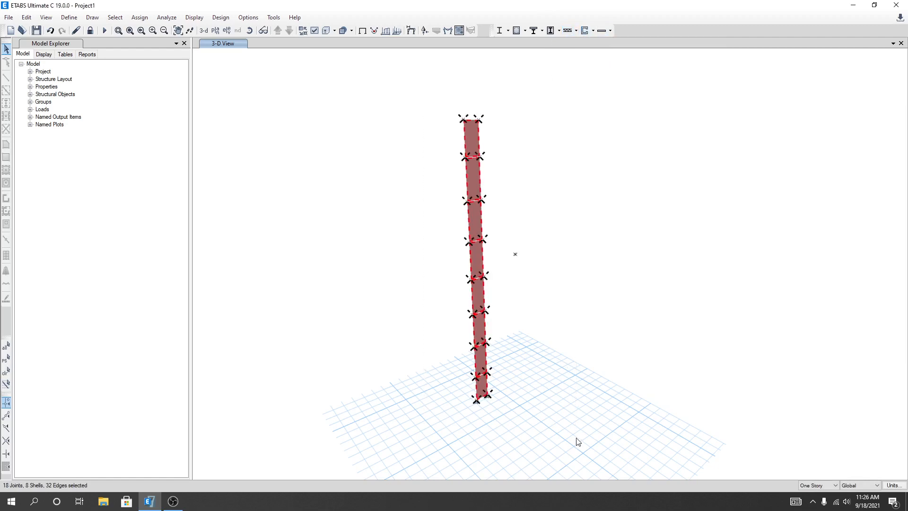
left_click(595, 31)
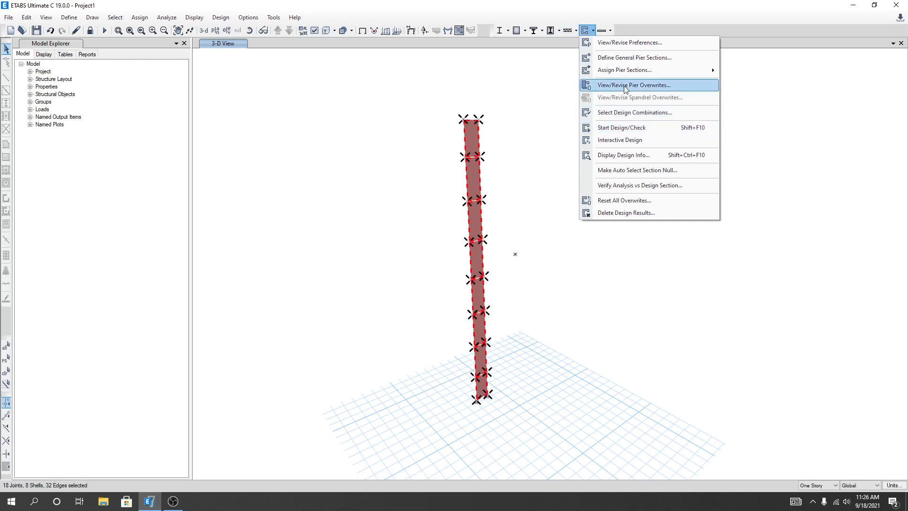
left_click(624, 86)
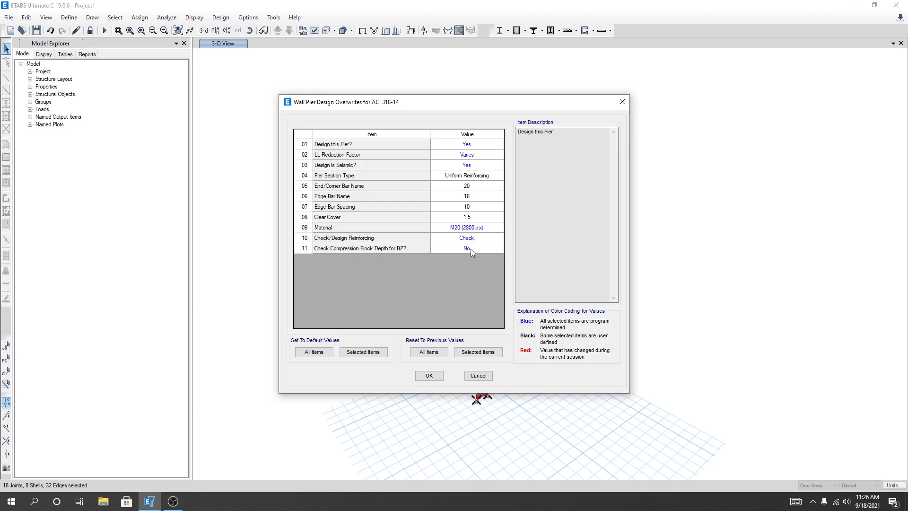
left_click(429, 375)
Run the shear wall design check with the uniform reinforcing and examine the pier longitudinal reinforcing areas at the lowest stories
left_click(592, 32)
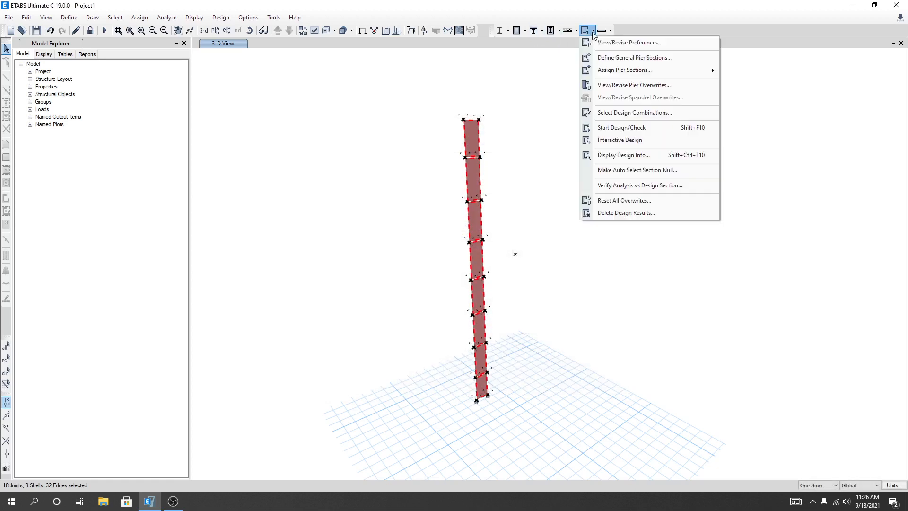
left_click(592, 32)
left_click(592, 33)
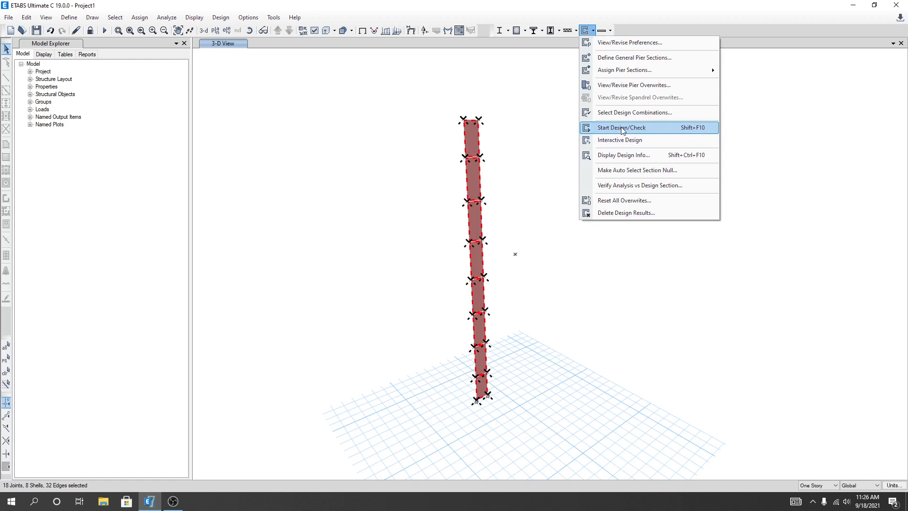
left_click(622, 129)
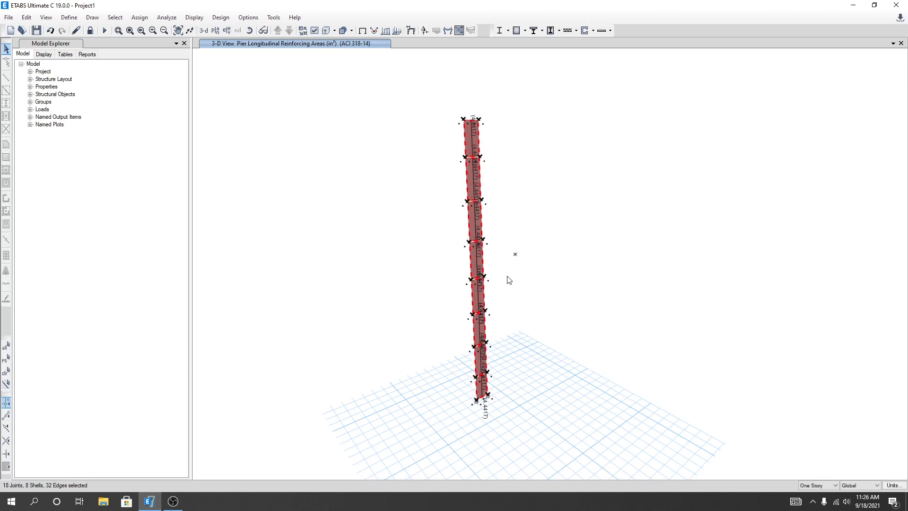
middle_click_drag(506, 278, 517, 222)
scroll(493, 323, "up", 4)
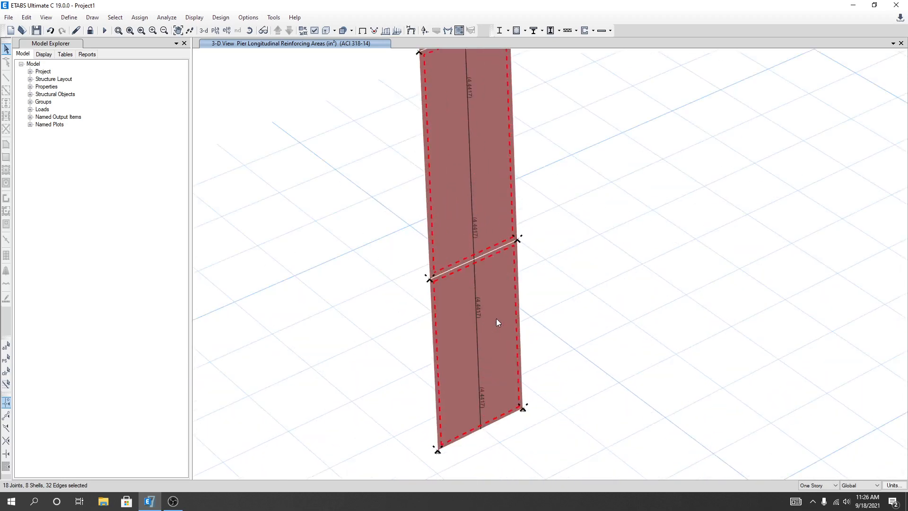
scroll(481, 230, "up", 2)
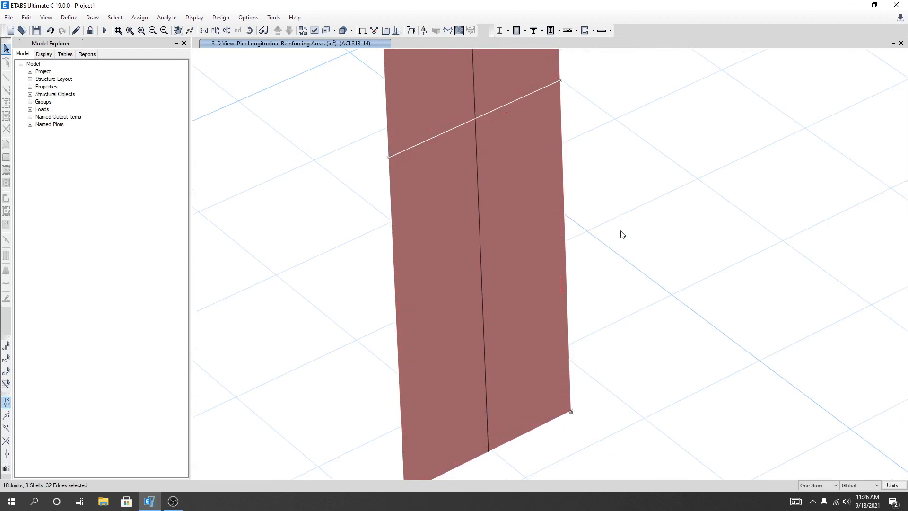
middle_click_drag(620, 235, 623, 454)
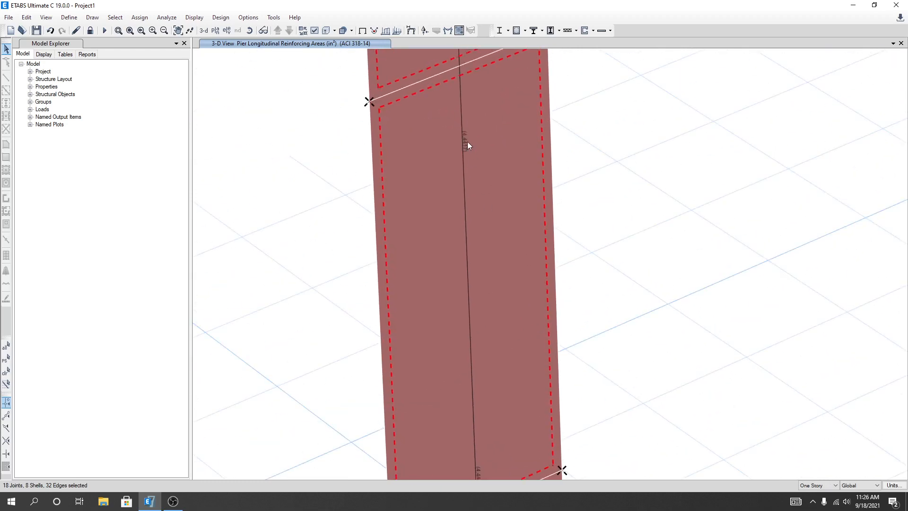
Examine the longitudinal reinforcing areas along the pier's full height with the wall selection cleared
scroll(469, 143, "up", 2)
scroll(469, 147, "down", 4)
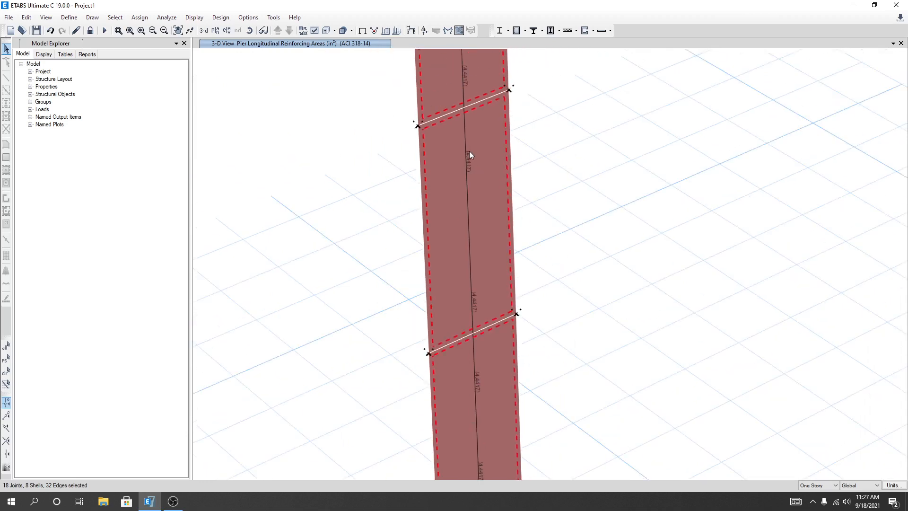
scroll(569, 190, "down", 2)
middle_click_drag(576, 200, 534, 250)
key("Escape")
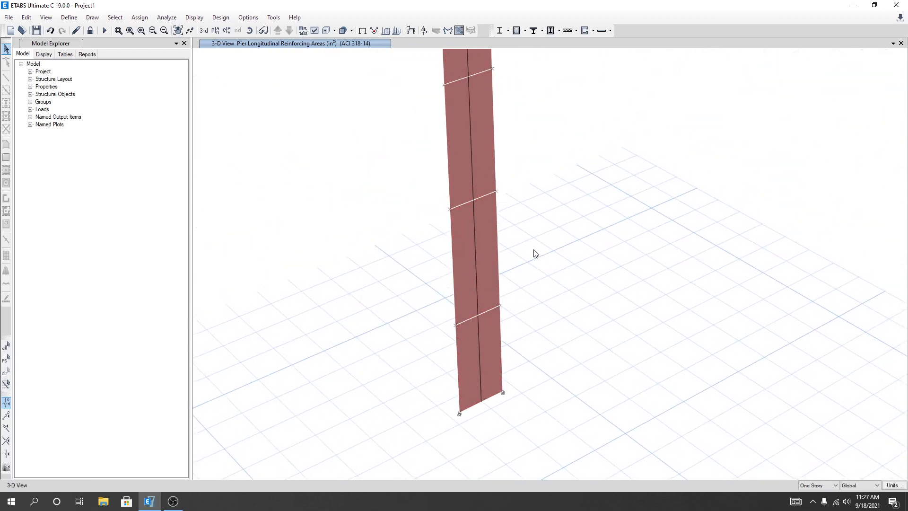
scroll(491, 294, "up", 3)
scroll(459, 345, "down", 3)
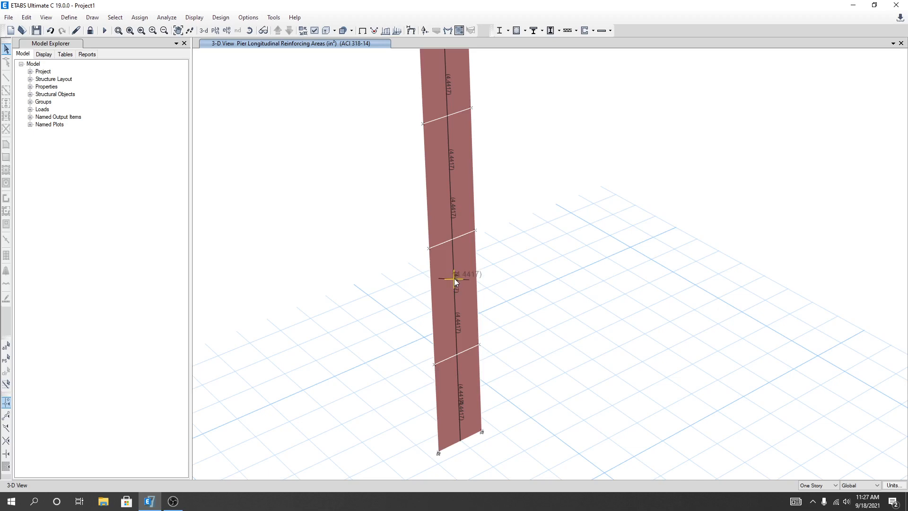
scroll(516, 224, "down", 4)
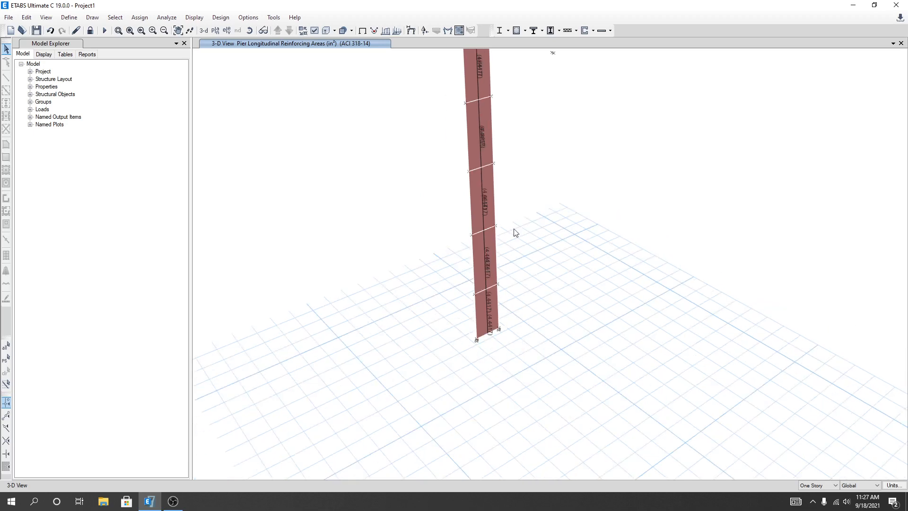
middle_click_drag(502, 280, 490, 279)
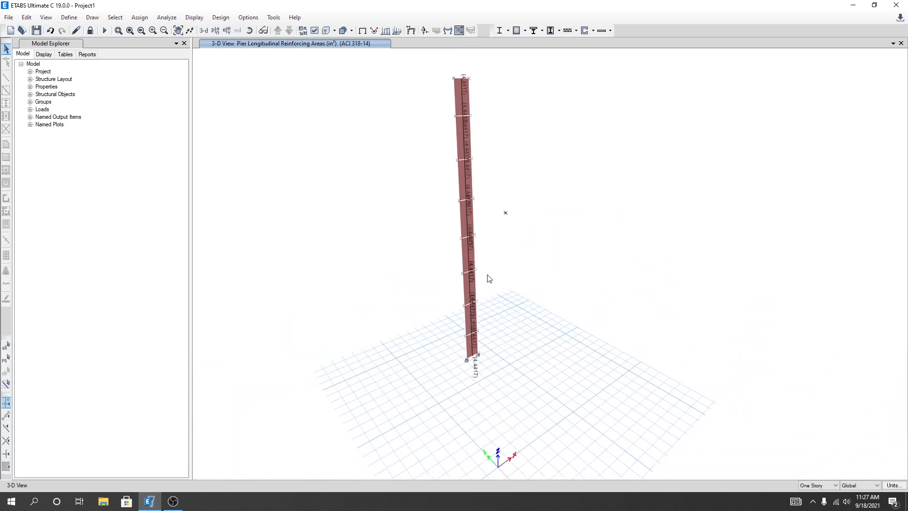
Display the Pier Reinforcing Ratios from the shear wall design results and inspect them on the lower stories
left_click(593, 32)
left_click(593, 32)
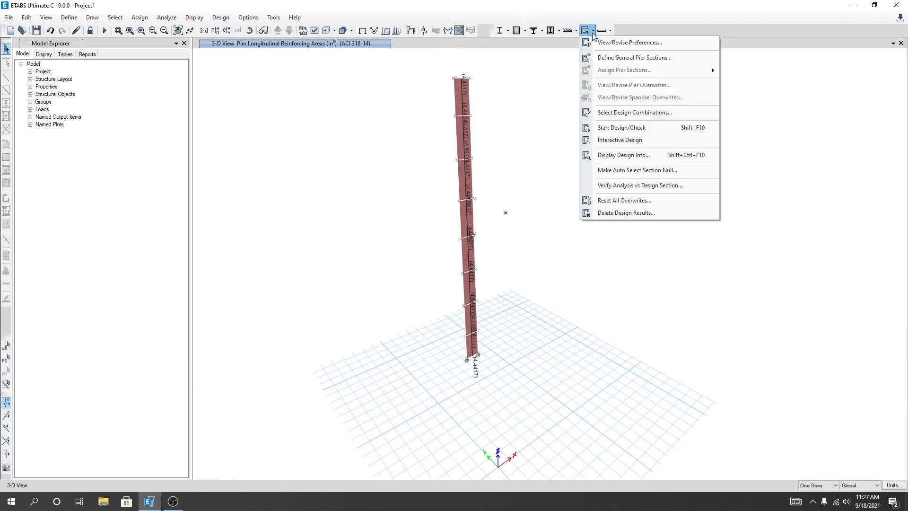
left_click(616, 159)
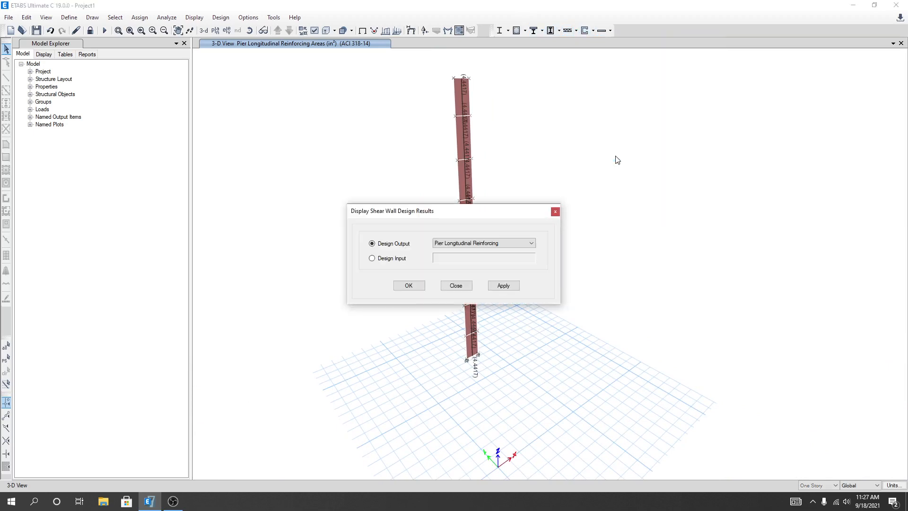
left_click_drag(484, 209, 728, 139)
left_click(720, 171)
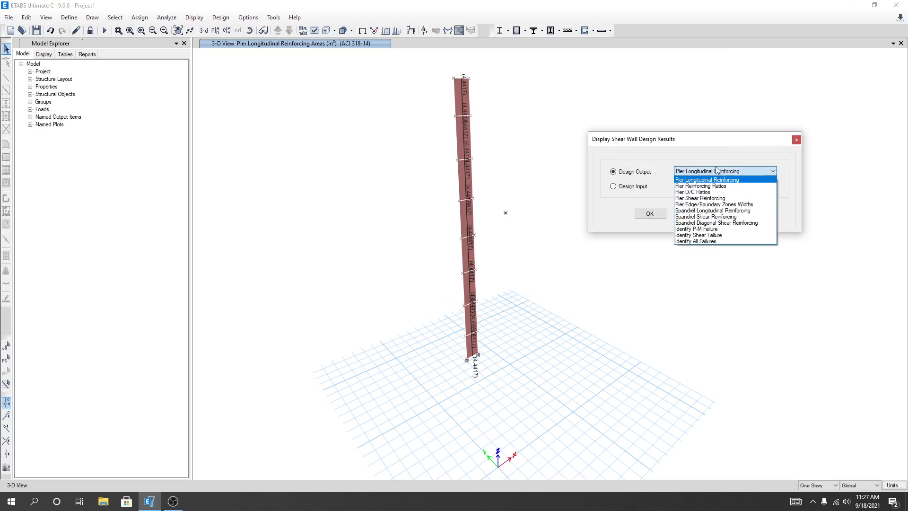
left_click(710, 187)
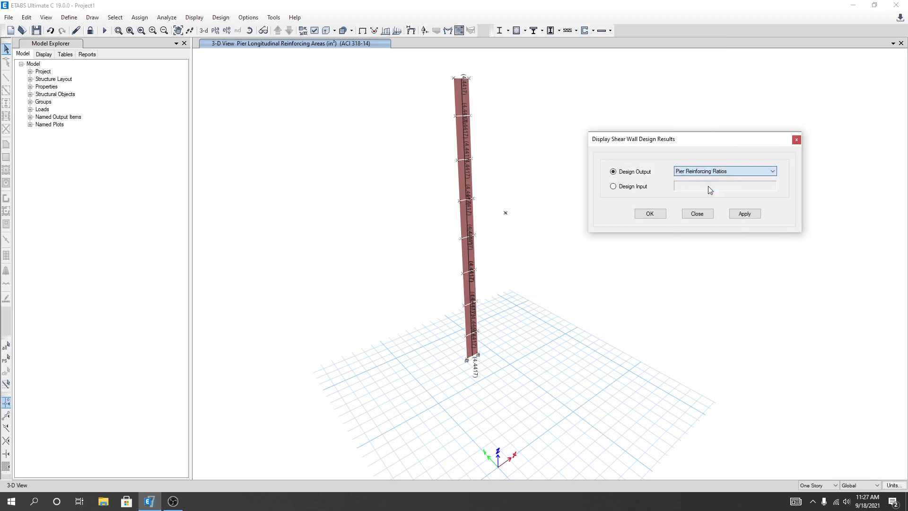
left_click(744, 215)
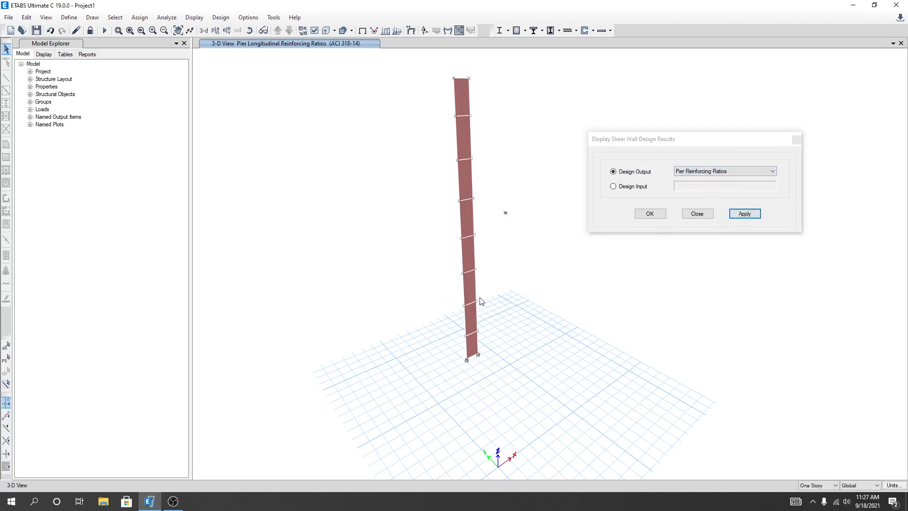
scroll(481, 302, "up", 2)
Switch the design output to Pier D/C Ratios and read the ratios along the wall
left_click(722, 172)
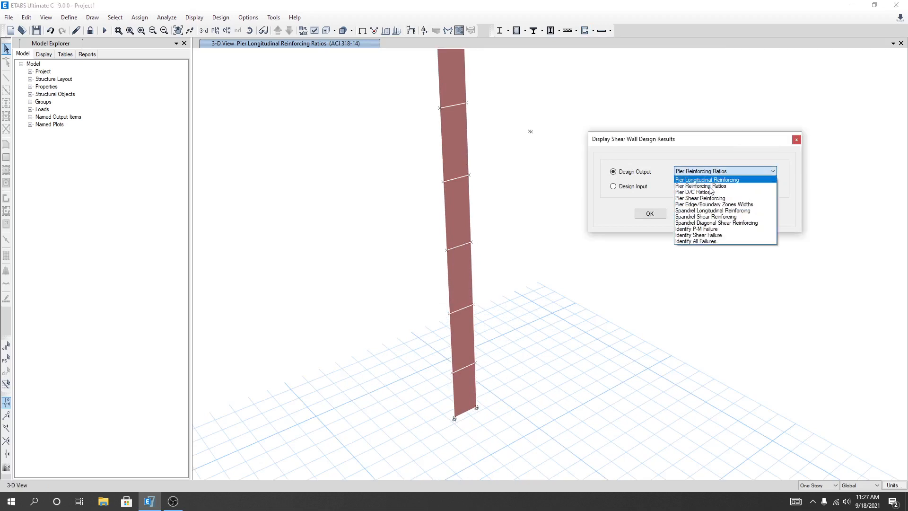
left_click(710, 188)
left_click(745, 213)
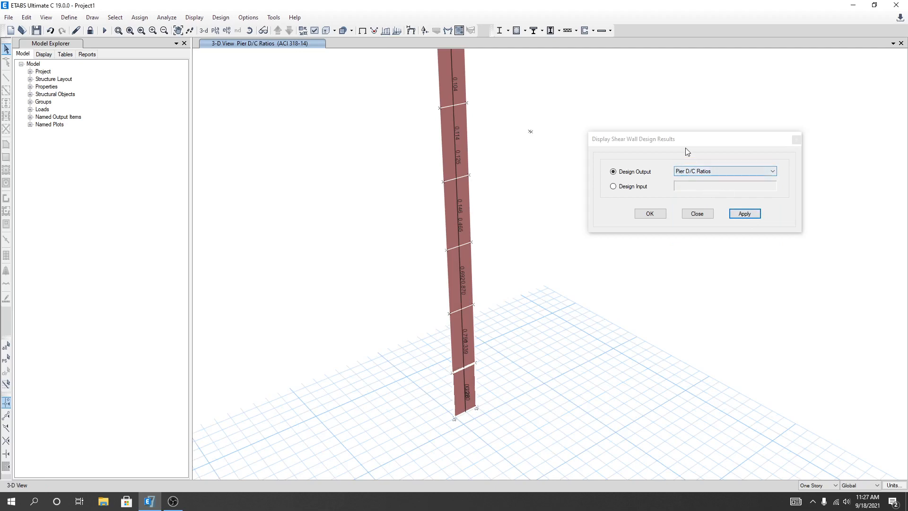
left_click_drag(695, 140, 707, 139)
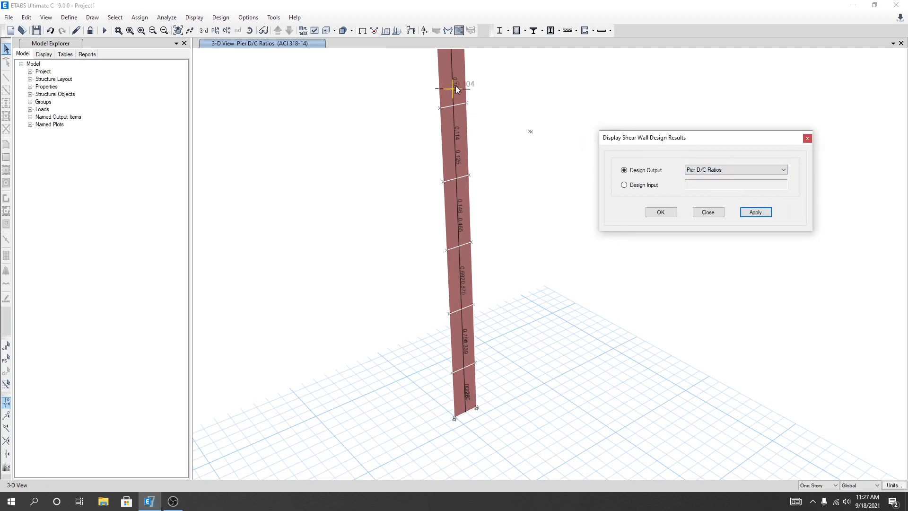
Switch the design output to Identify All Failures and check the whole wall height for failures
left_click(732, 170)
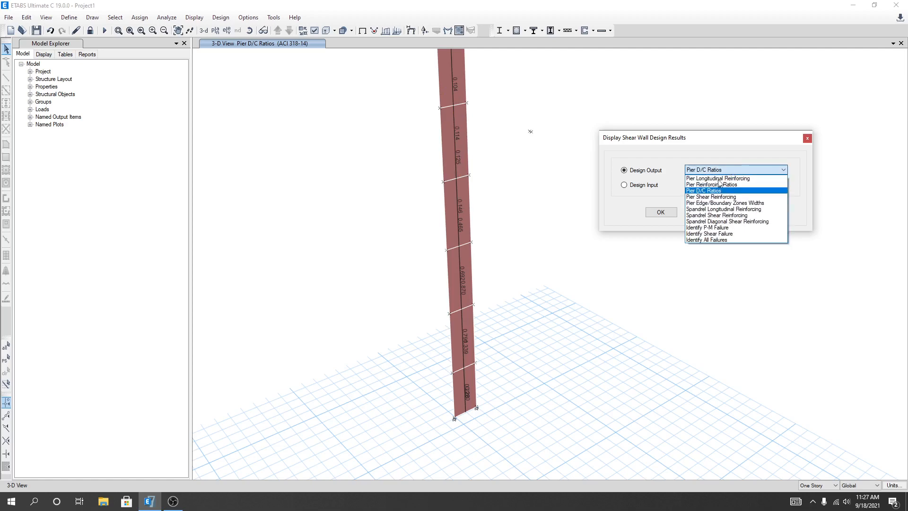
left_click(712, 240)
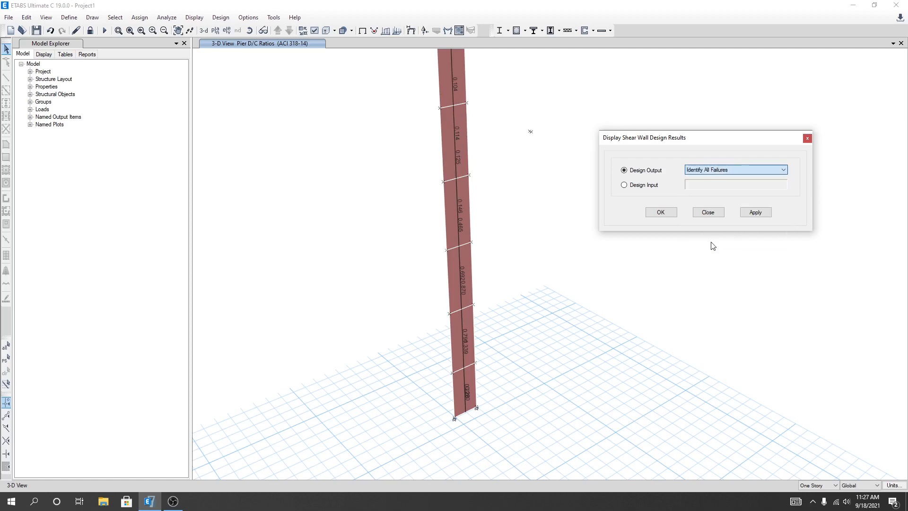
left_click(749, 214)
scroll(573, 222, "down", 3)
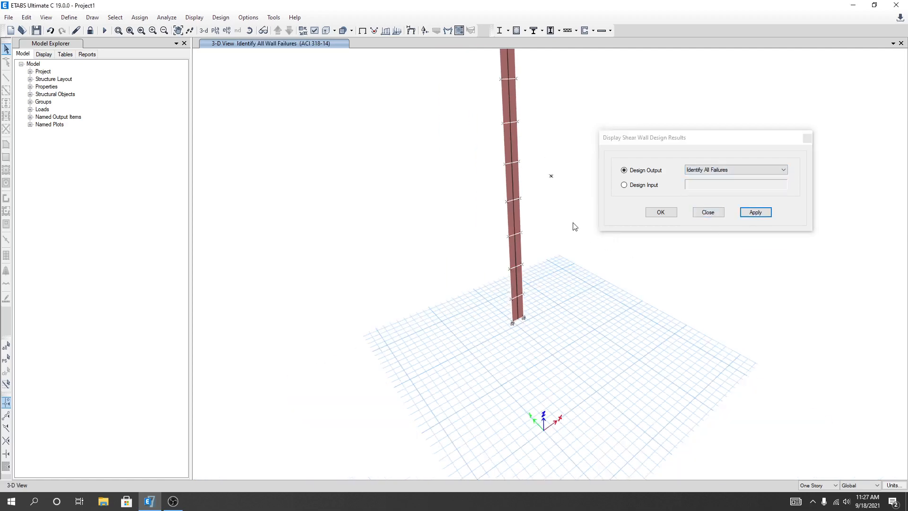
middle_click_drag(551, 186, 485, 250)
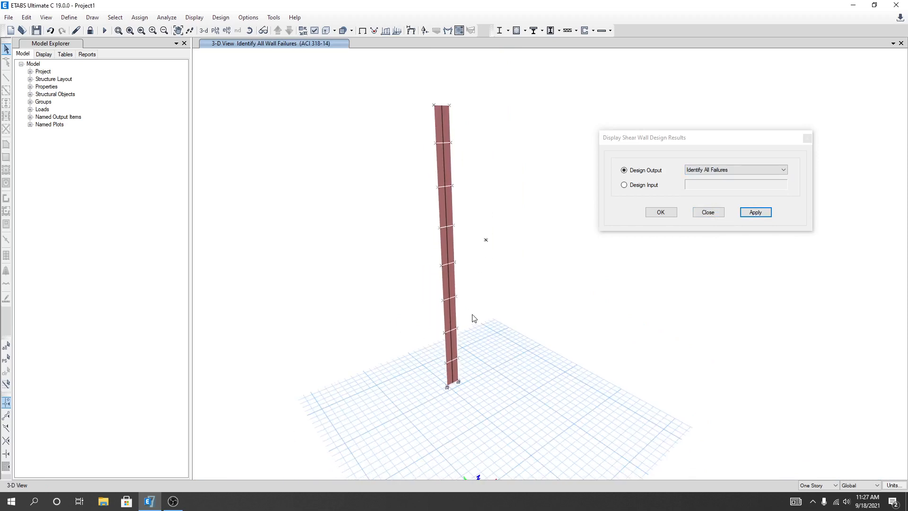
scroll(463, 342, "up", 2)
Display the Pier Edge/Boundary Zones Widths and examine them from the top story down to the base
left_click(757, 170)
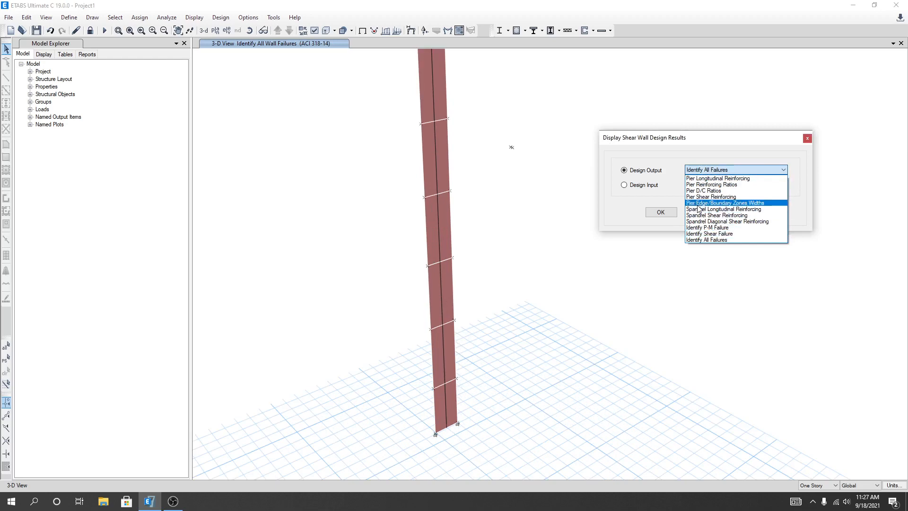
left_click(745, 203)
left_click(756, 214)
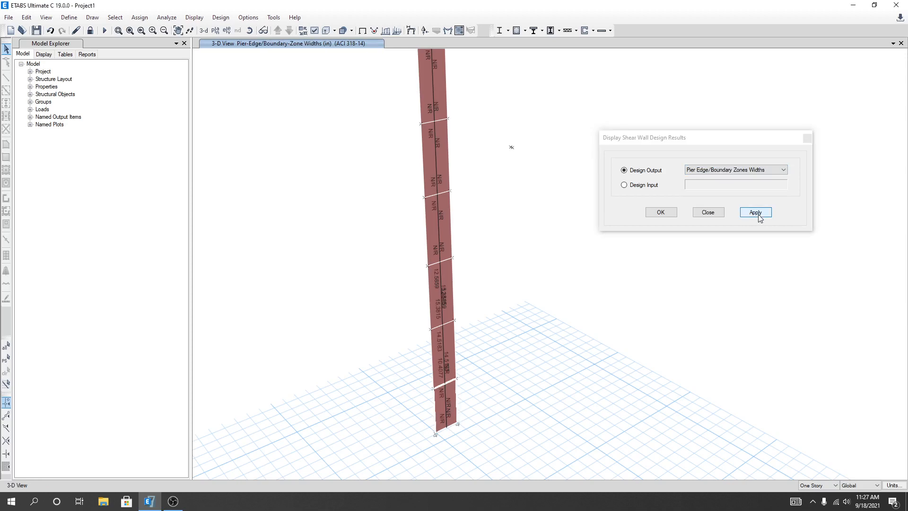
middle_click_drag(487, 296, 520, 283, "shift")
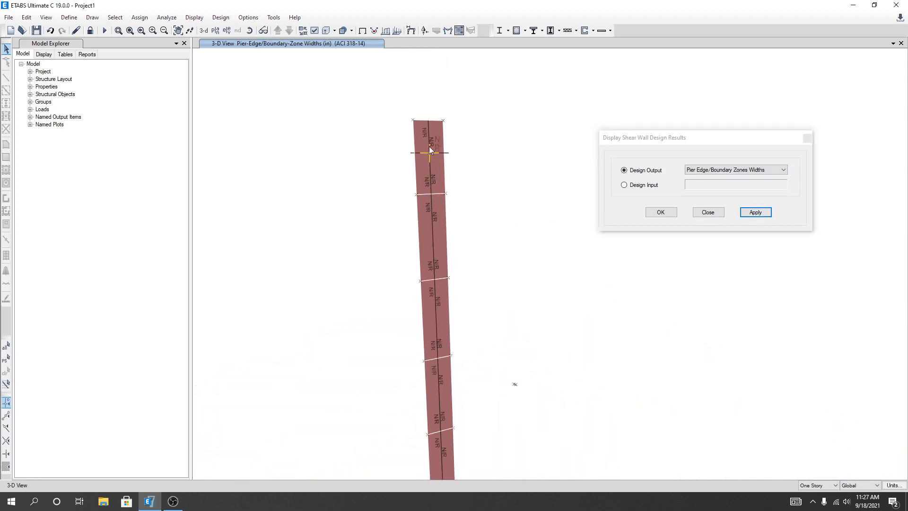
middle_click_drag(430, 148, 471, 340, "shift")
scroll(473, 359, "up", 3)
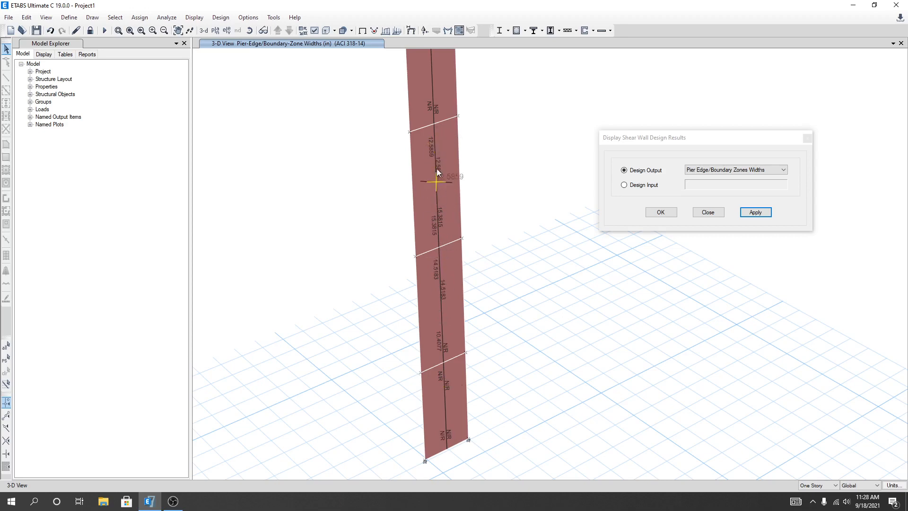
Open the Story1 pier's design details, review the flexural, shear and boundary element checks, and close the report
right_click(435, 154)
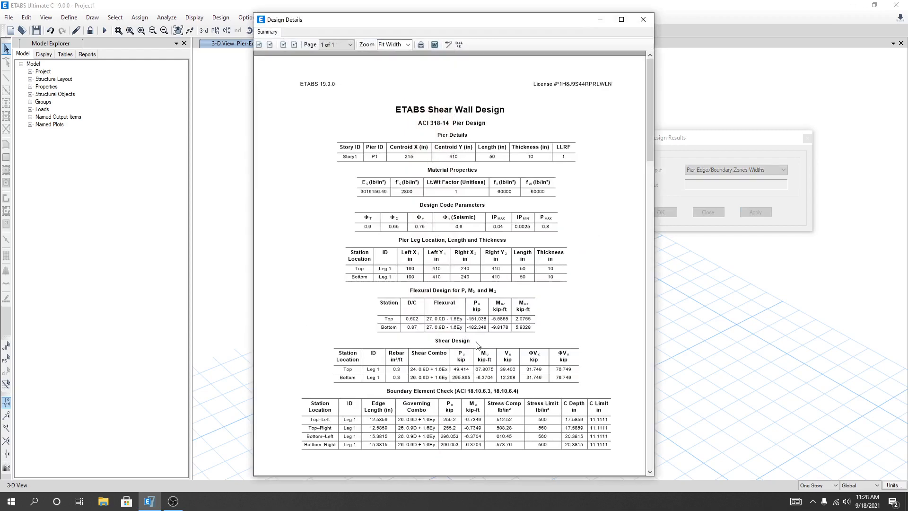
scroll(371, 360, "down", 2)
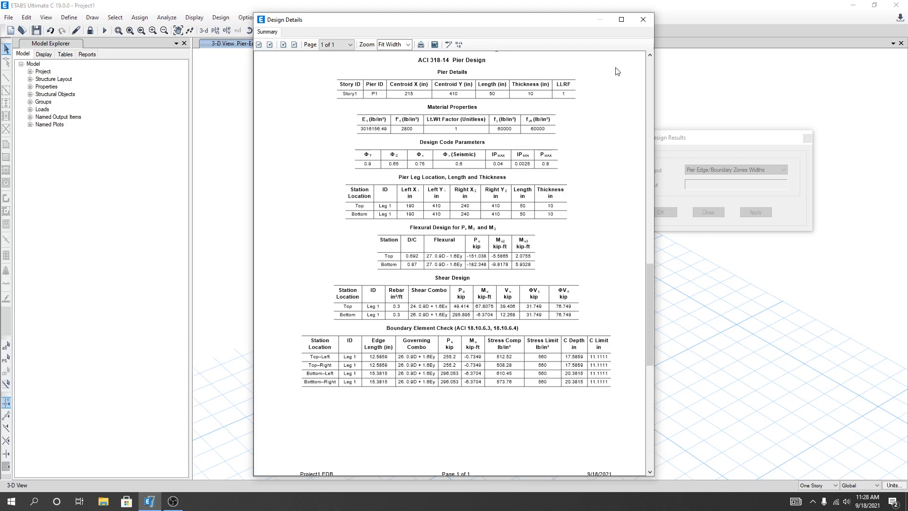
left_click(643, 19)
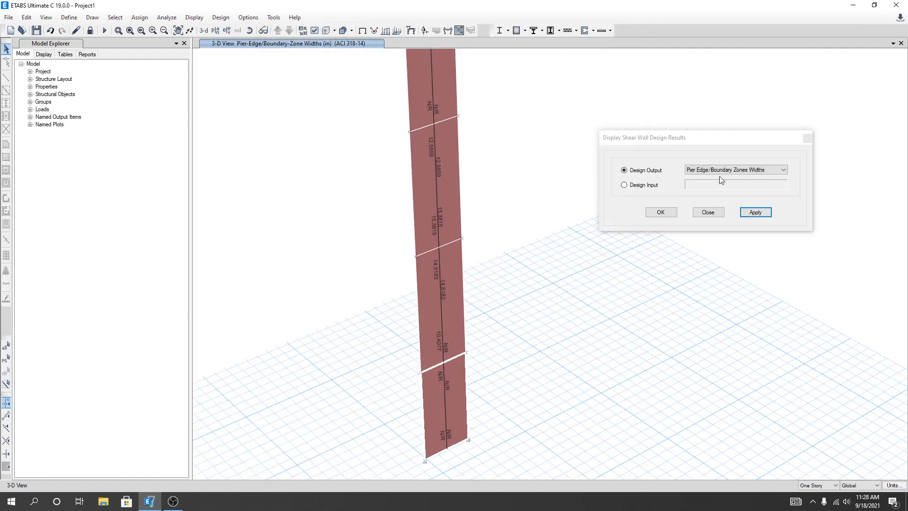
Set the displayed design output back to Pier Longitudinal Reinforcing and close the design results dialog
left_click(723, 170)
left_click(718, 182)
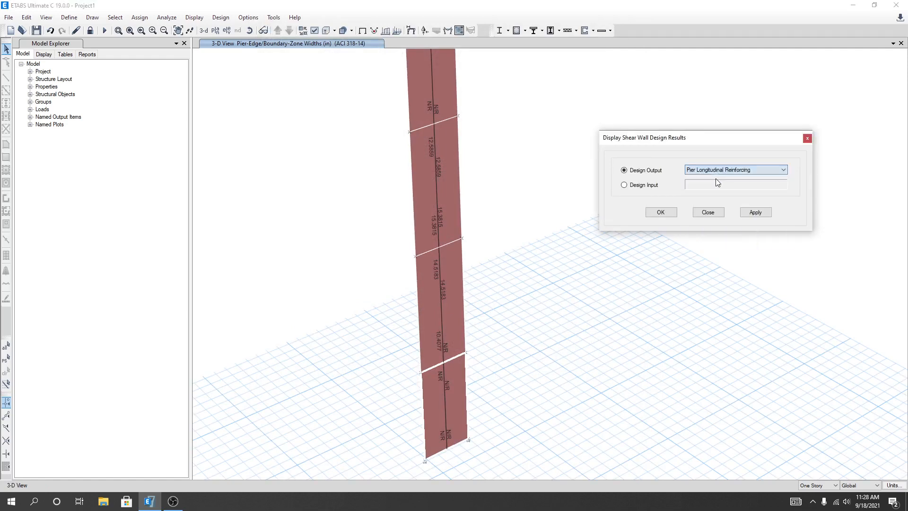
left_click(757, 213)
left_click(661, 213)
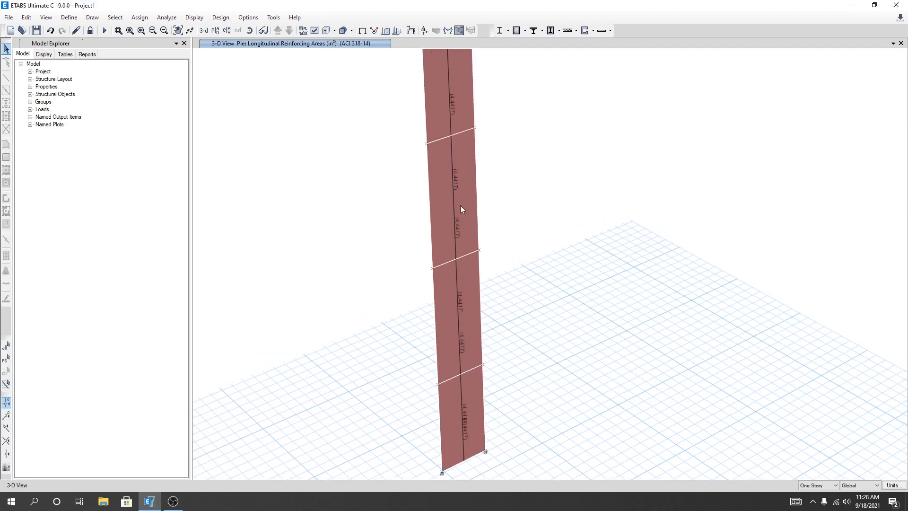
Select the whole wall and reassign its uniform reinforcing with the option Reinforcement to be Designed
scroll(519, 293, "down", 2)
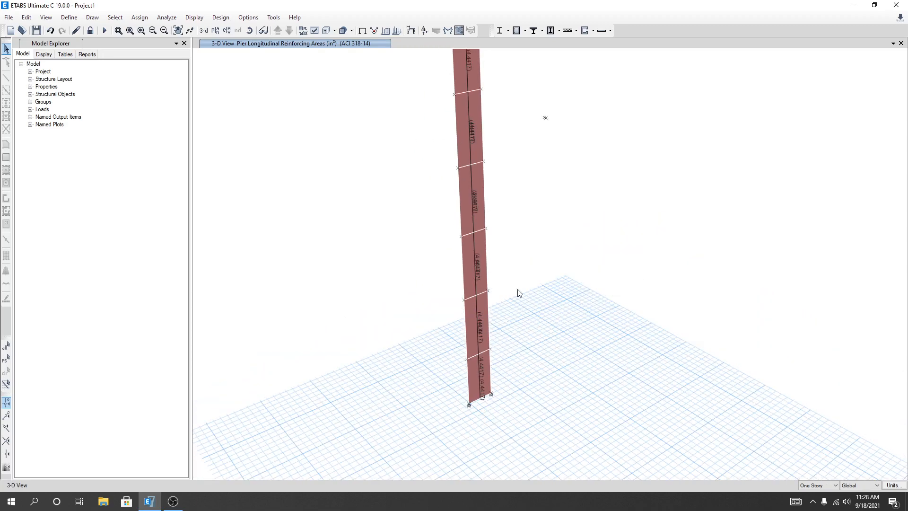
mouse_move(517, 290)
middle_mouse_down()
mouse_move(509, 319)
mouse_move(513, 299)
middle_mouse_up()
scroll(510, 313, "down", 4)
left_click_drag(428, 73, 575, 448)
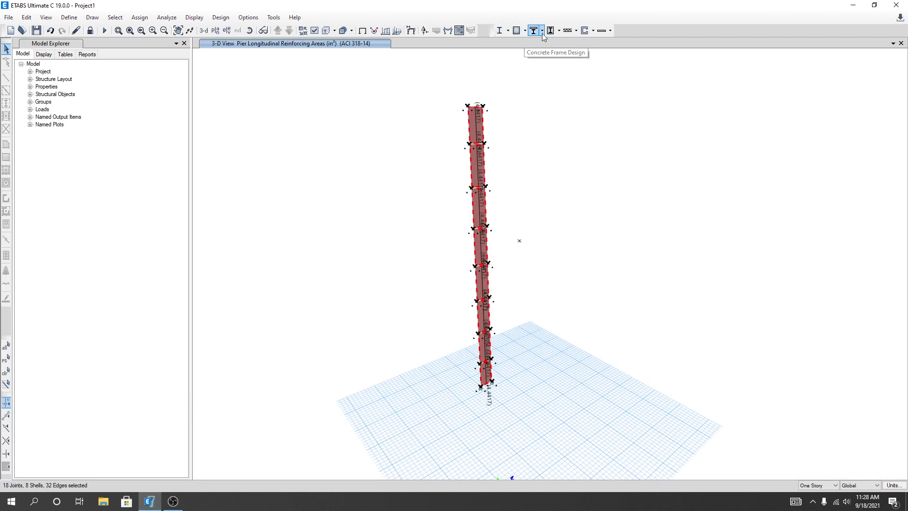
left_click(592, 31)
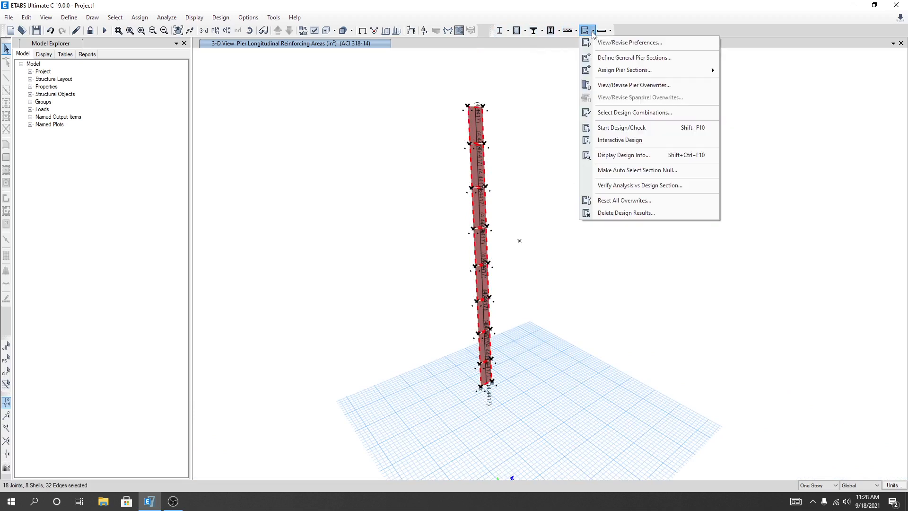
mouse_move(617, 76)
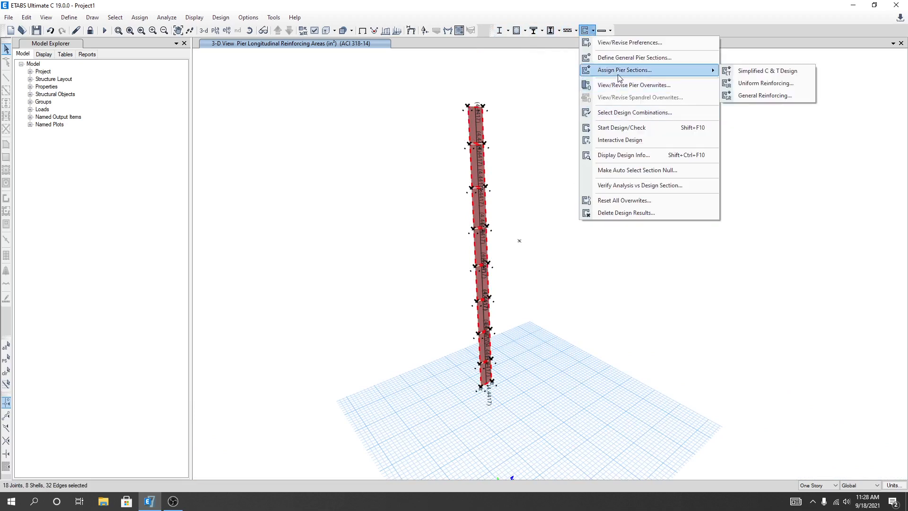
left_click(766, 84)
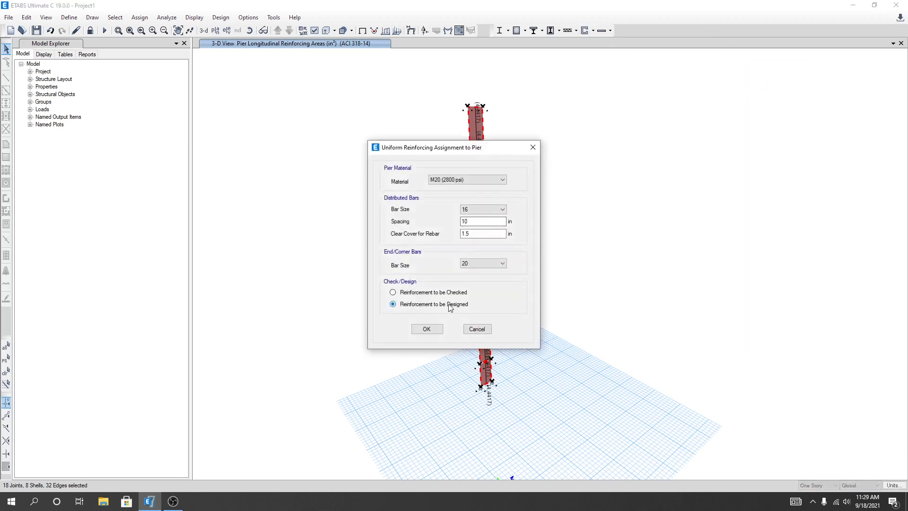
left_click(432, 331)
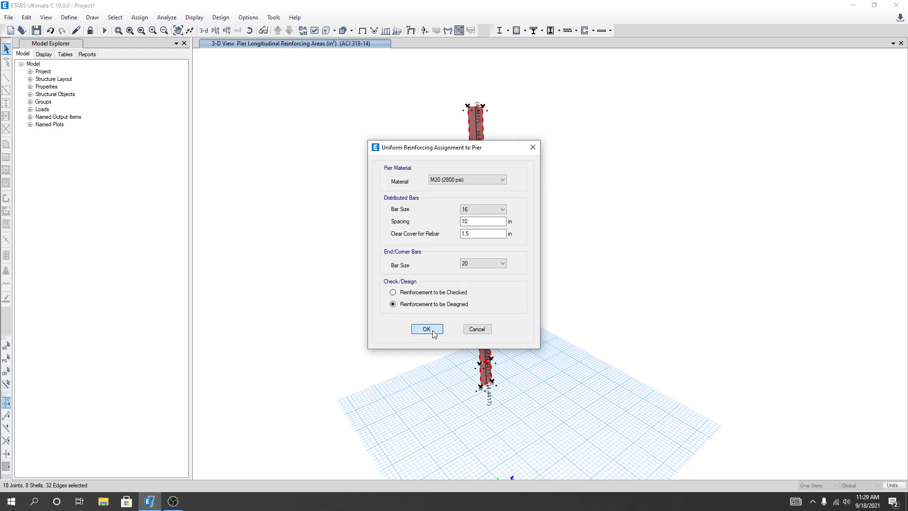
Select the whole wall, review its pier design overwrites for section type, bar sizes and Check/Design Reinforcing, and close them
left_click(592, 31)
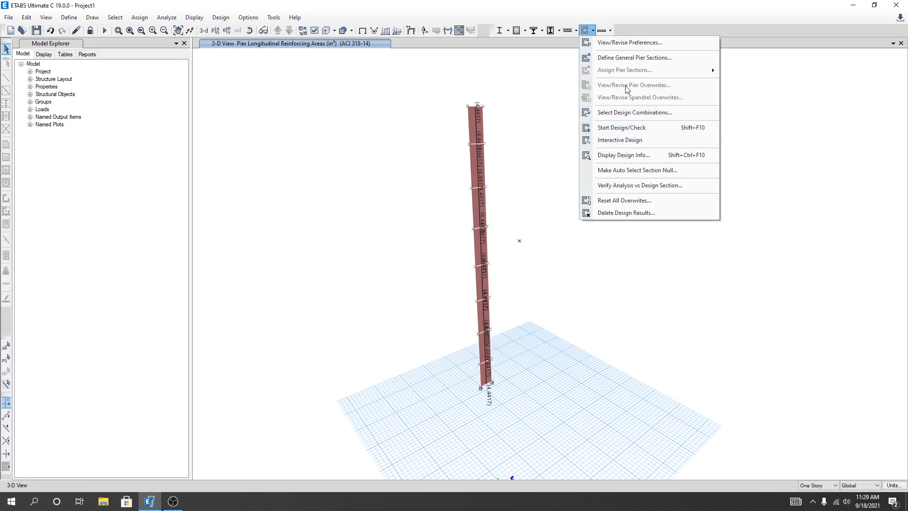
left_click_drag(432, 89, 552, 427)
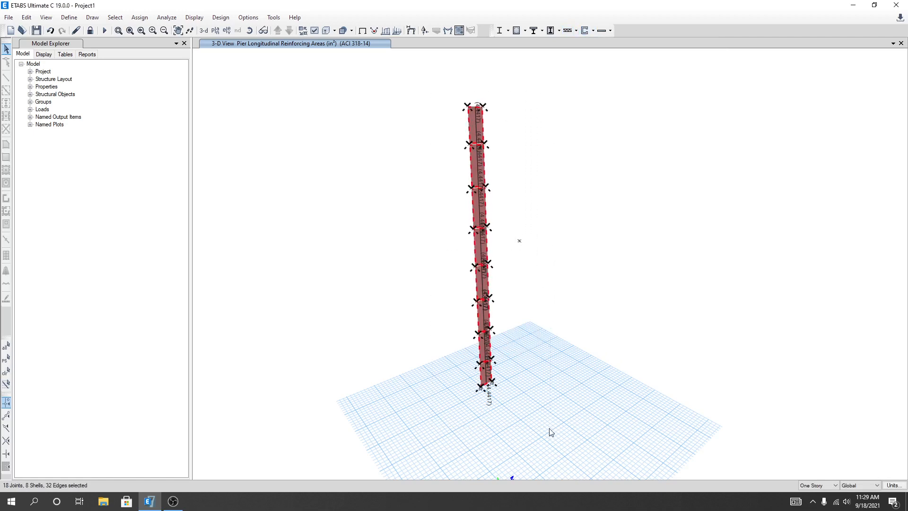
left_click(594, 31)
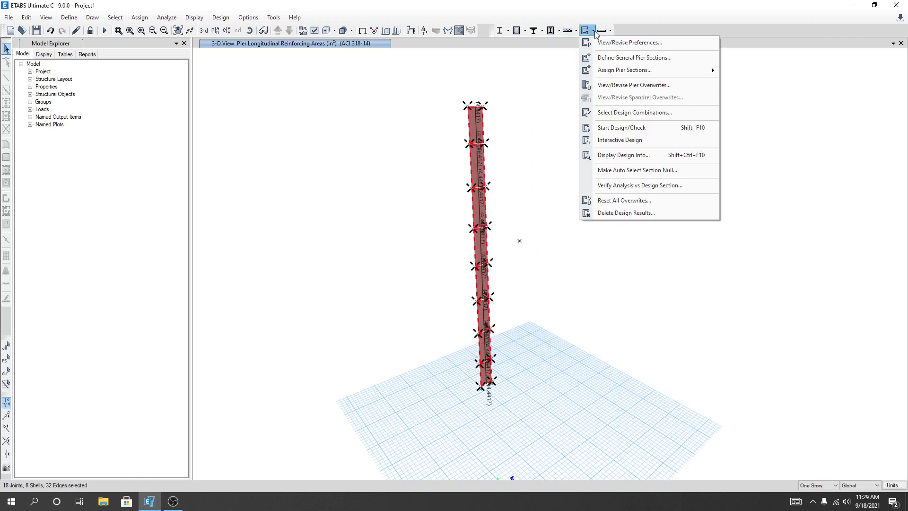
left_click(626, 86)
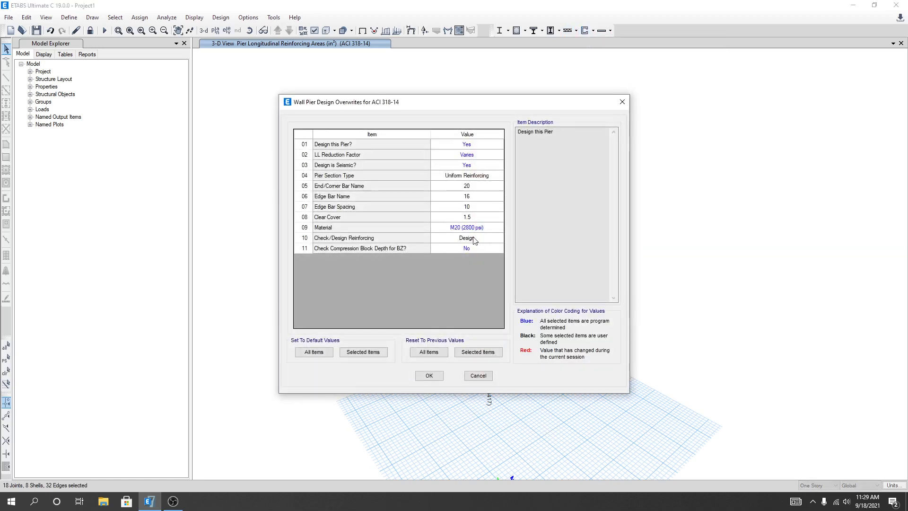
left_click(429, 376)
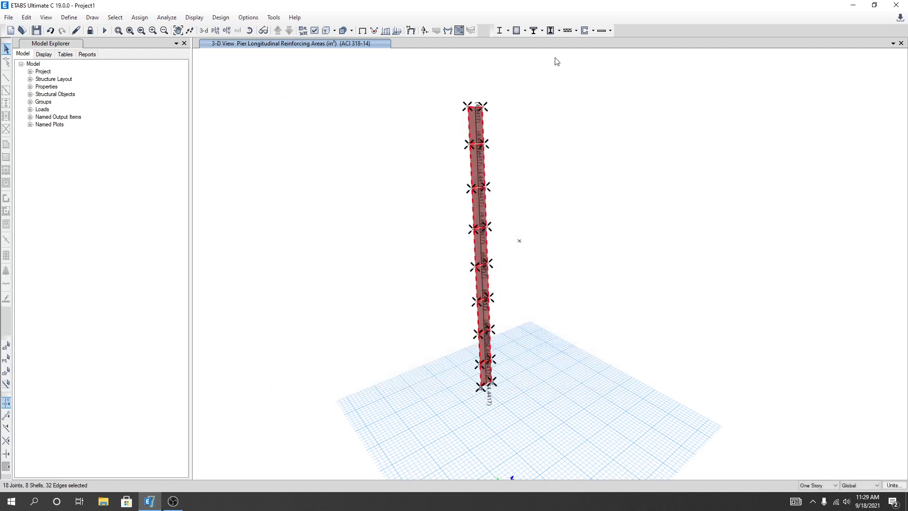
Run the shear wall design and examine the longitudinal reinforcing areas at the lowest story of the pier
left_click(594, 31)
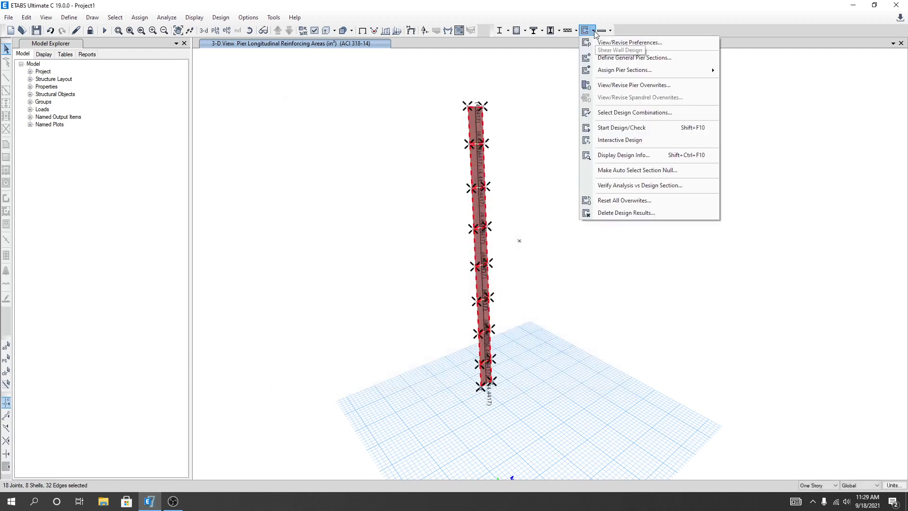
left_click(613, 130)
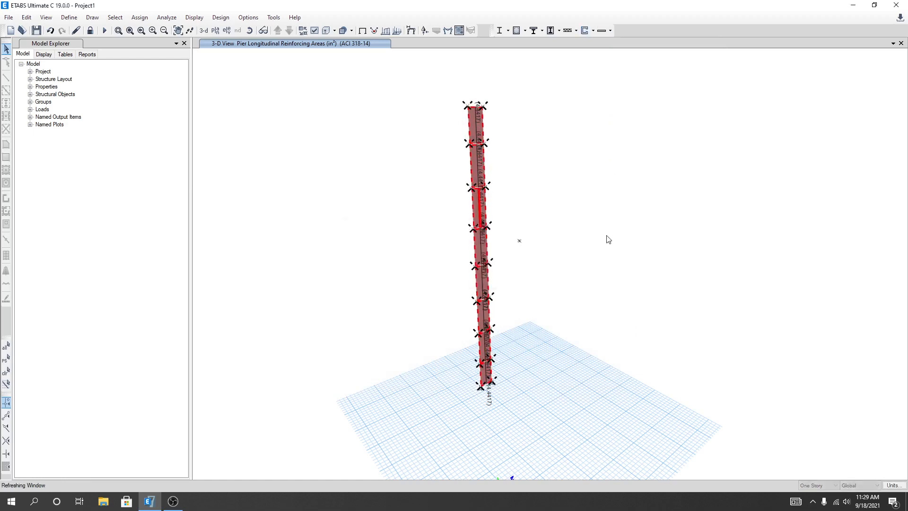
scroll(496, 360, "up", 6)
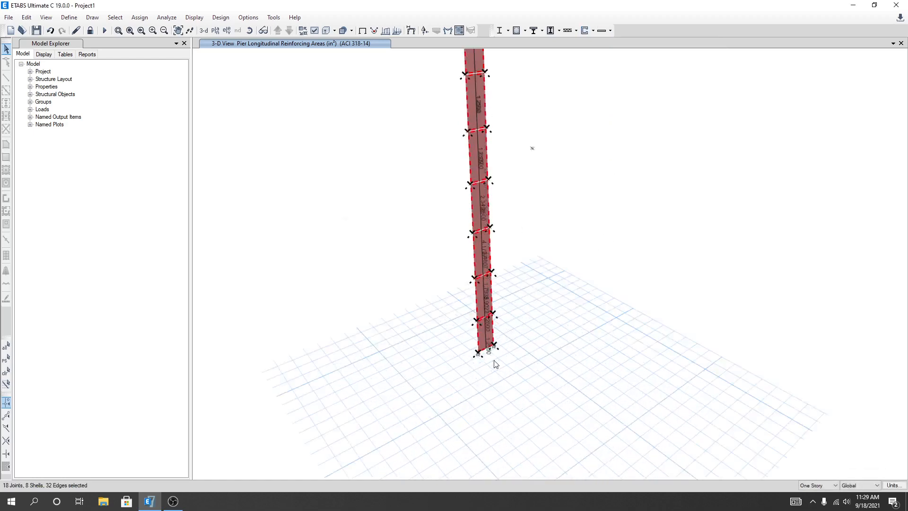
middle_click_drag(596, 264, 588, 191)
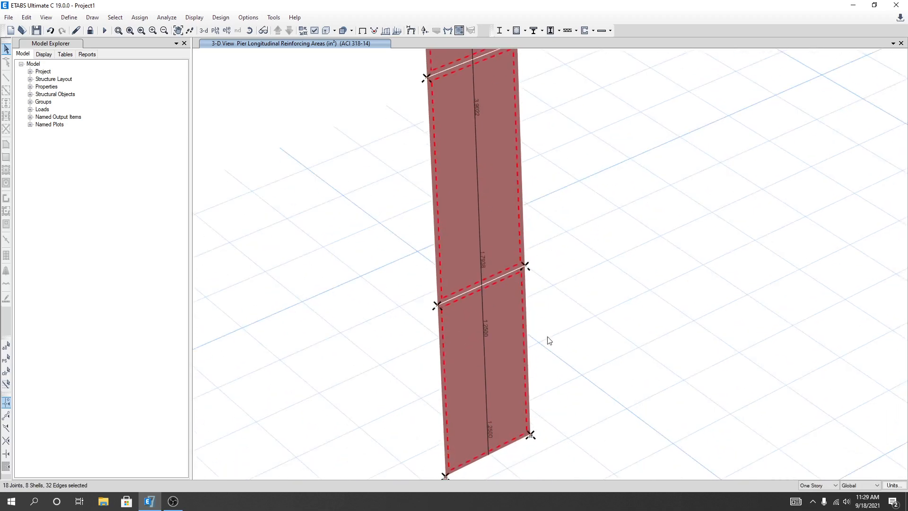
middle_click_drag(561, 336, 561, 306)
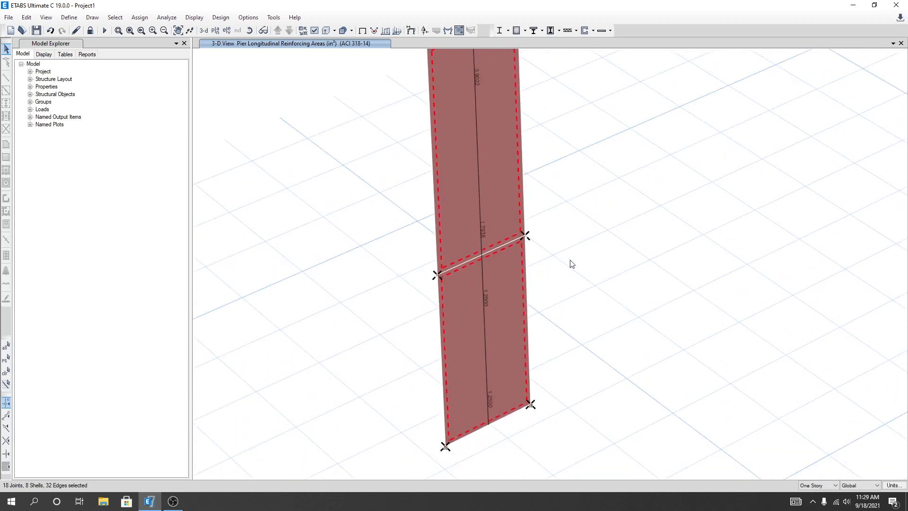
mouse_move(570, 260)
middle_mouse_down()
mouse_move(556, 330)
mouse_move(555, 229)
middle_mouse_up()
scroll(483, 372, "up", 2)
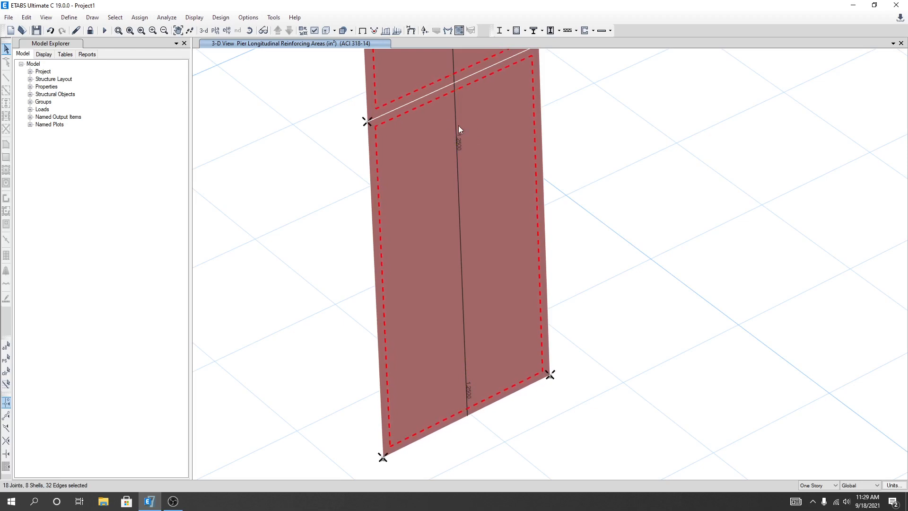
Examine the longitudinal reinforcing areas at the top and bottom of each pier segment in the stories above the base
middle_click_drag(618, 143, 626, 394)
scroll(615, 259, "down", 4)
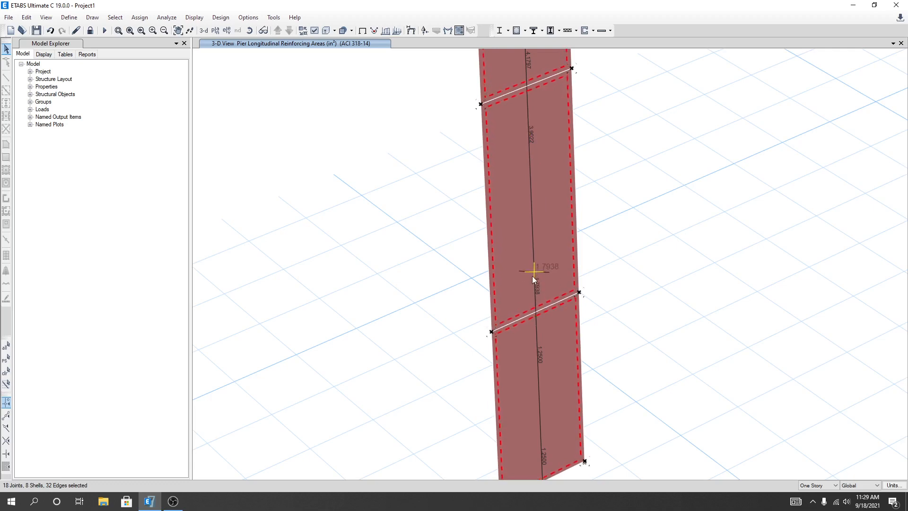
middle_click_drag(665, 189, 645, 340)
middle_click_drag(602, 217, 511, 331)
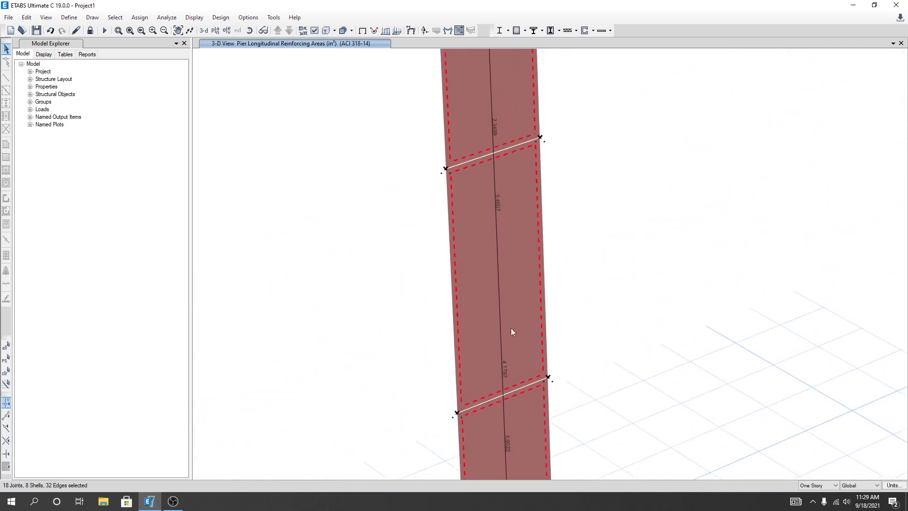
middle_click_drag(635, 242, 643, 298)
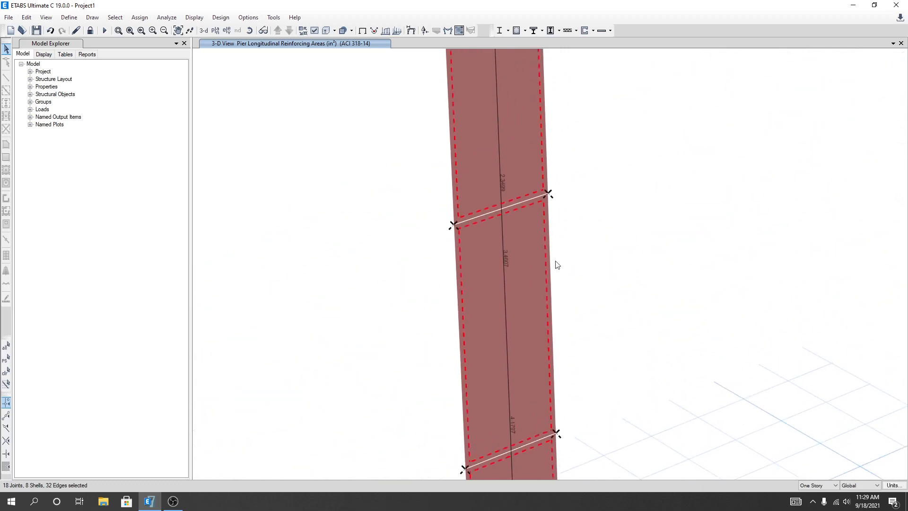
scroll(591, 239, "down", 3)
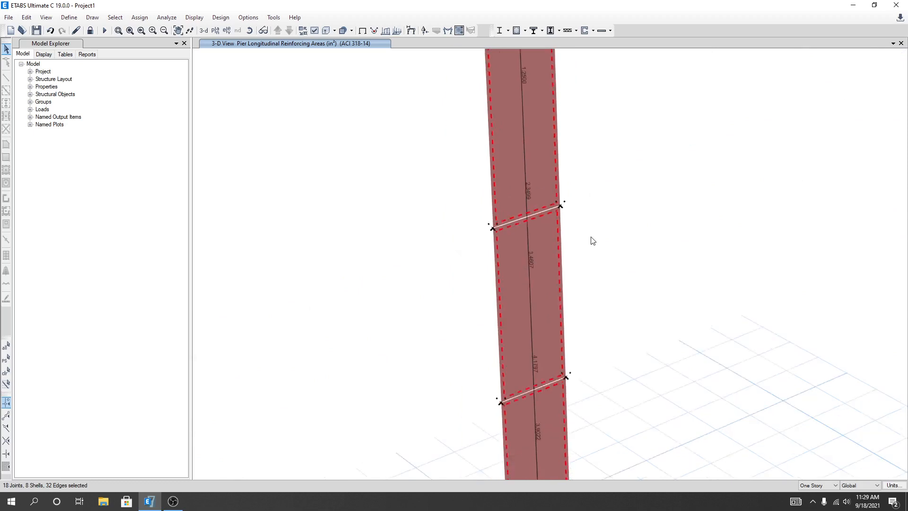
middle_click_drag(632, 298, 581, 315)
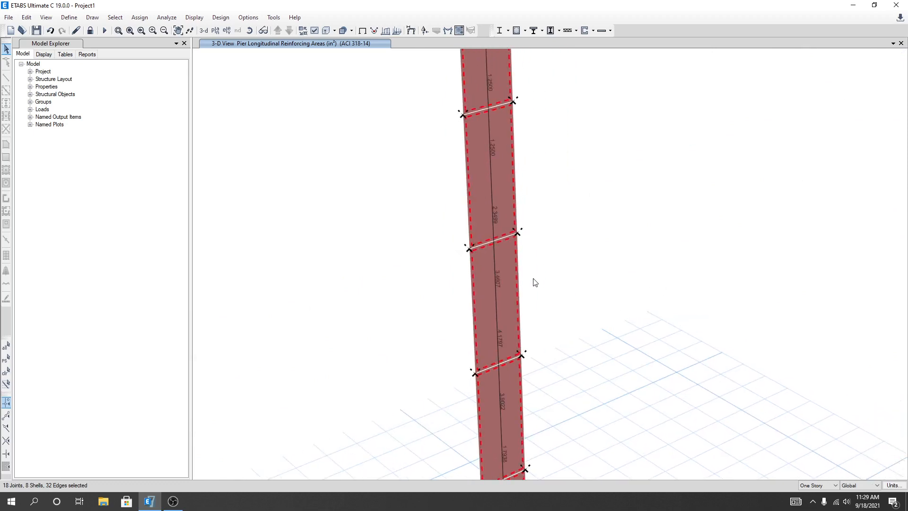
middle_click_drag(535, 282, 503, 257)
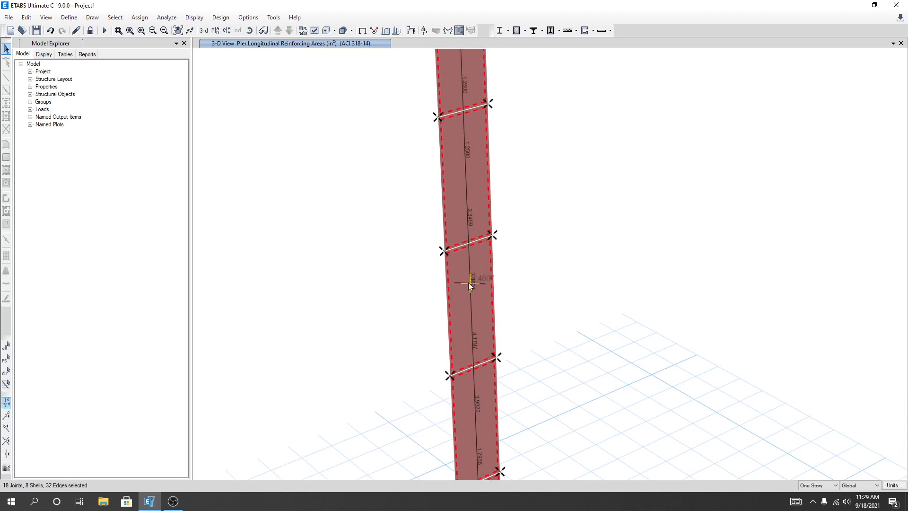
Open the Story1 pier's design report, review its required rebar area, reinforcement ratios, shear design and boundary element check, and close it
right_click(469, 283)
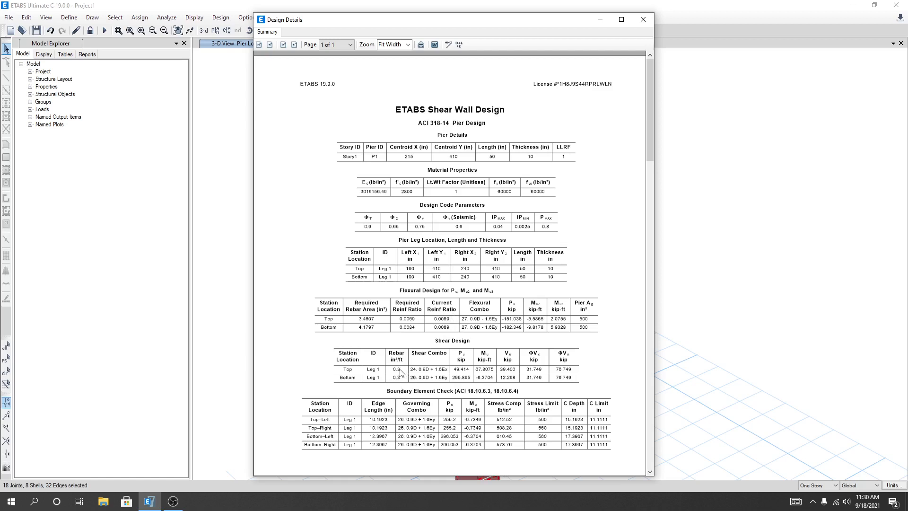
scroll(451, 385, "down", 1)
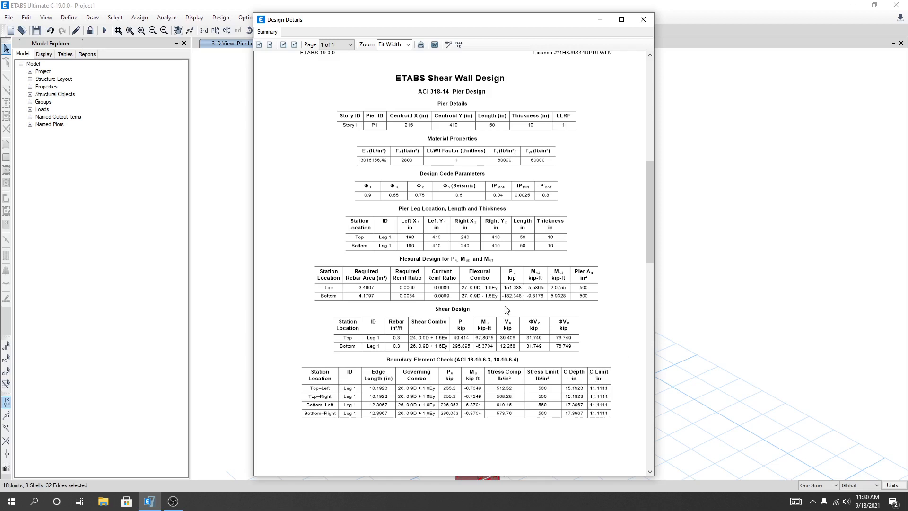
left_click(643, 21)
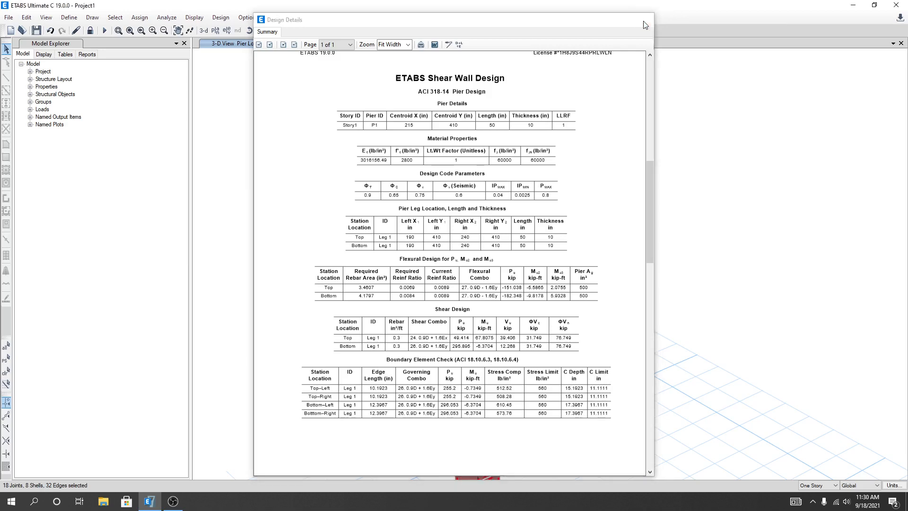
Select the whole wall, open the General Reinforcing pier section assignment to check which sections are available, and cancel it
middle_click_drag(509, 164, 503, 125)
scroll(483, 230, "down", 3)
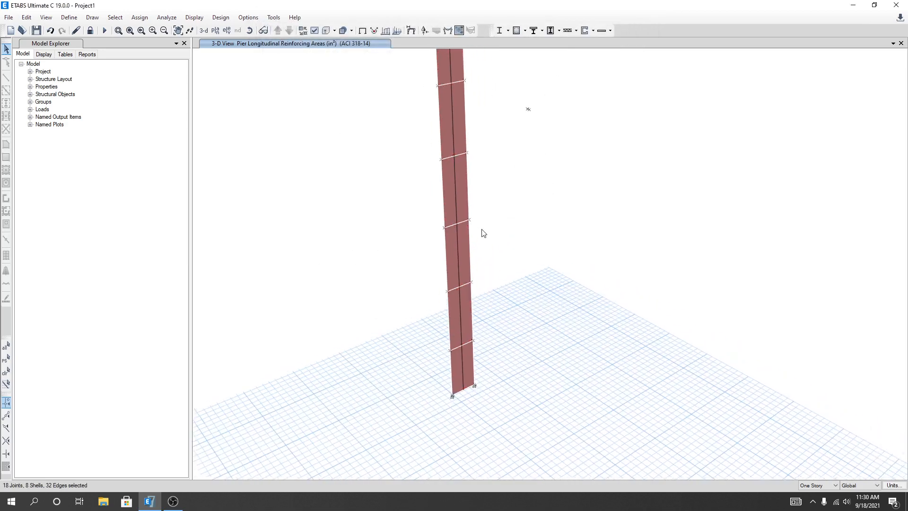
scroll(481, 229, "down", 3)
middle_click_drag(515, 210, 486, 288)
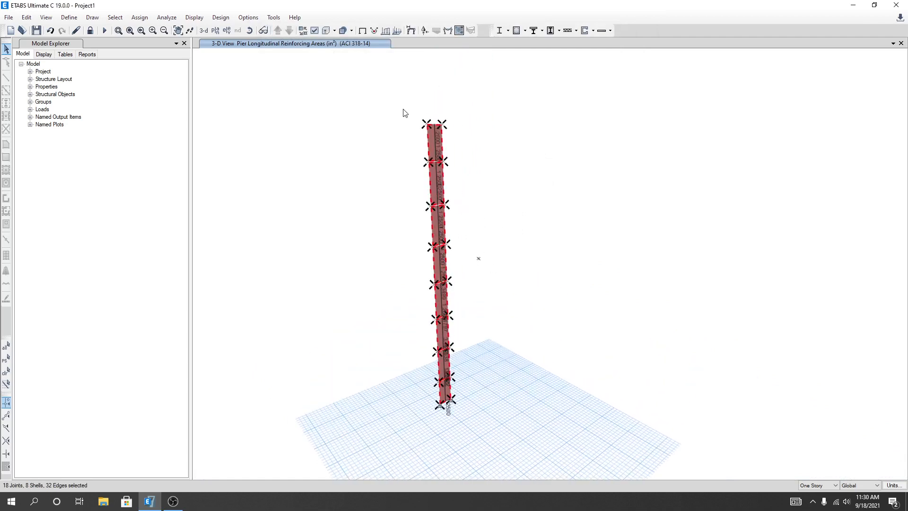
left_click_drag(404, 112, 539, 416)
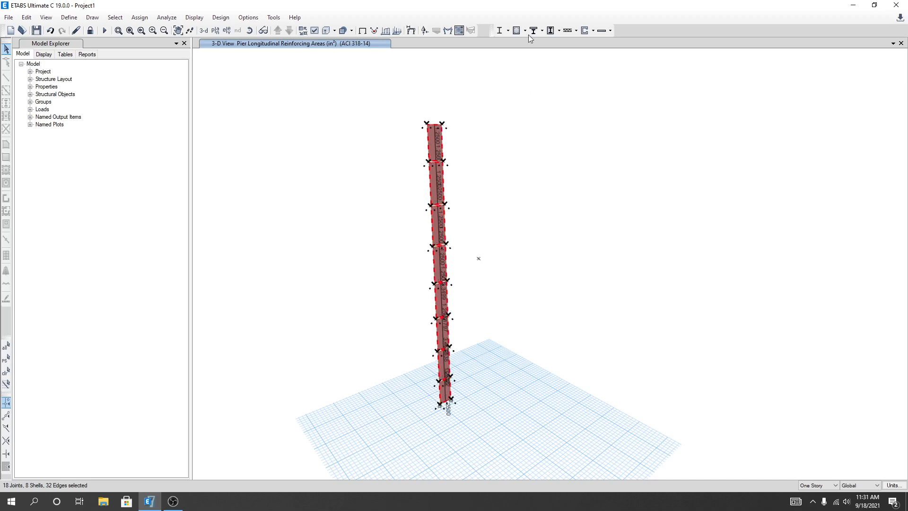
left_click(594, 31)
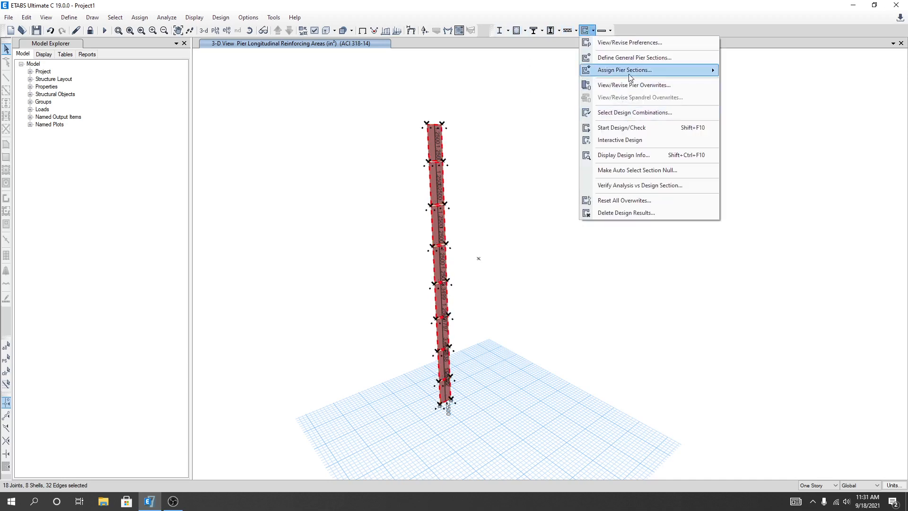
mouse_move(629, 75)
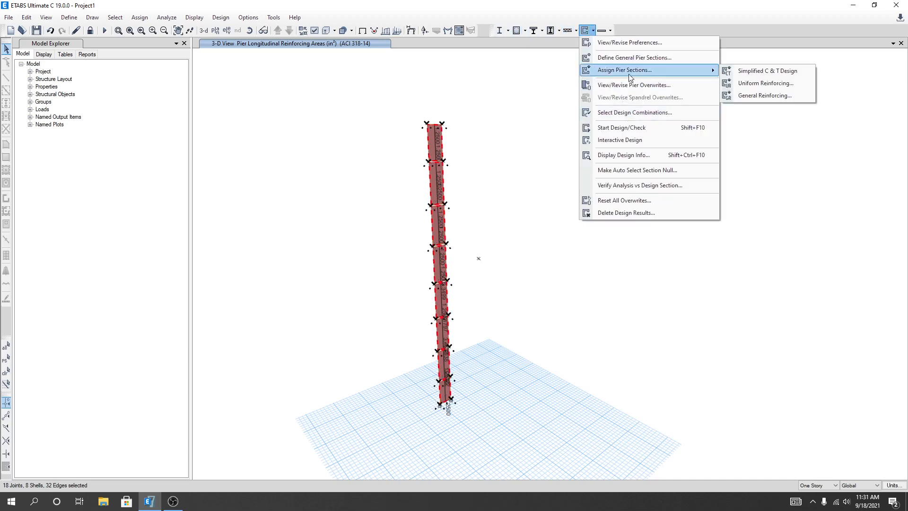
left_click(759, 95)
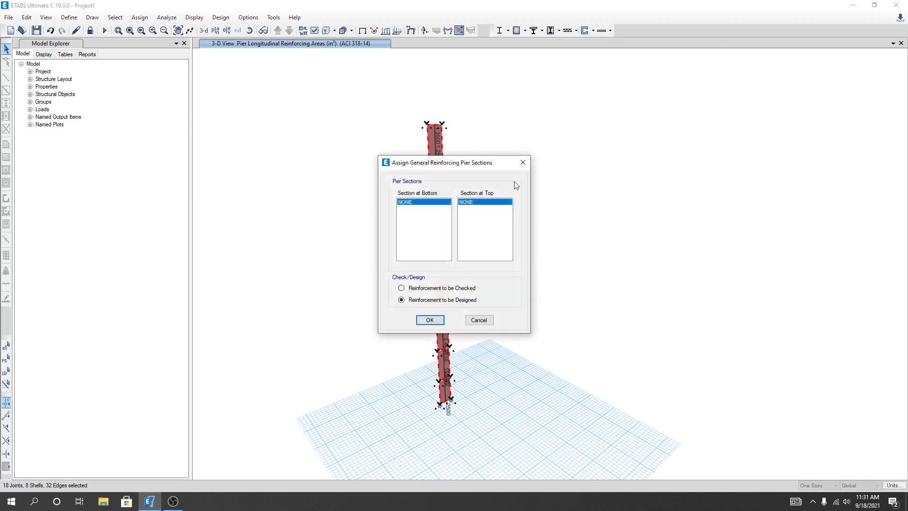
left_click_drag(442, 160, 527, 142)
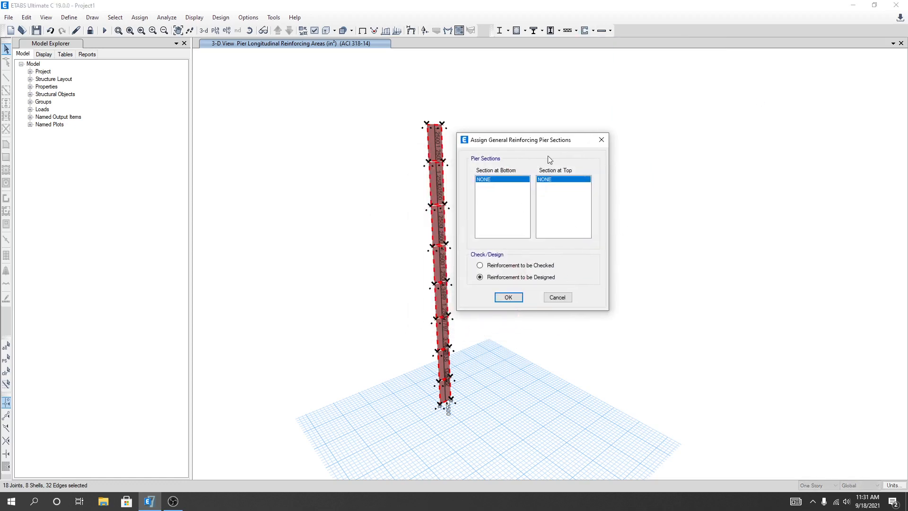
left_click(557, 297)
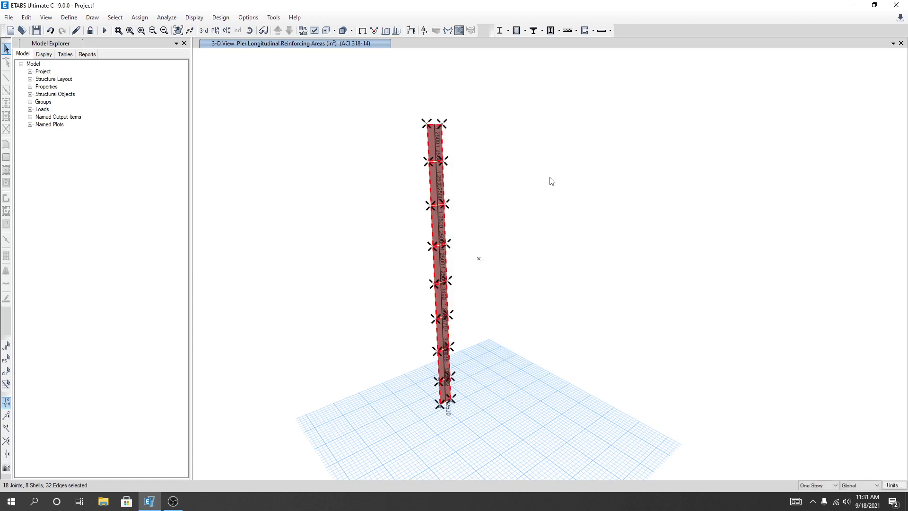
Open the general pier section definitions for the shear wall design and start adding a new pier section
left_click(593, 31)
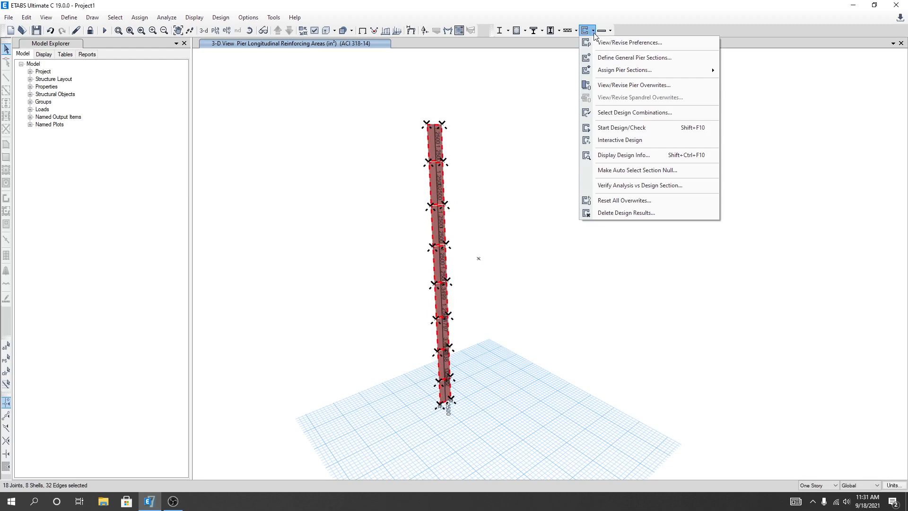
left_click(603, 39)
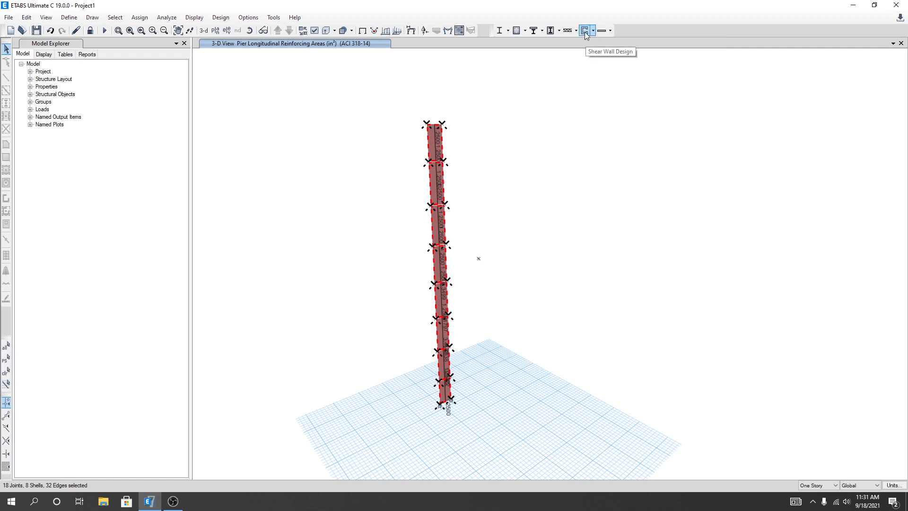
left_click(593, 31)
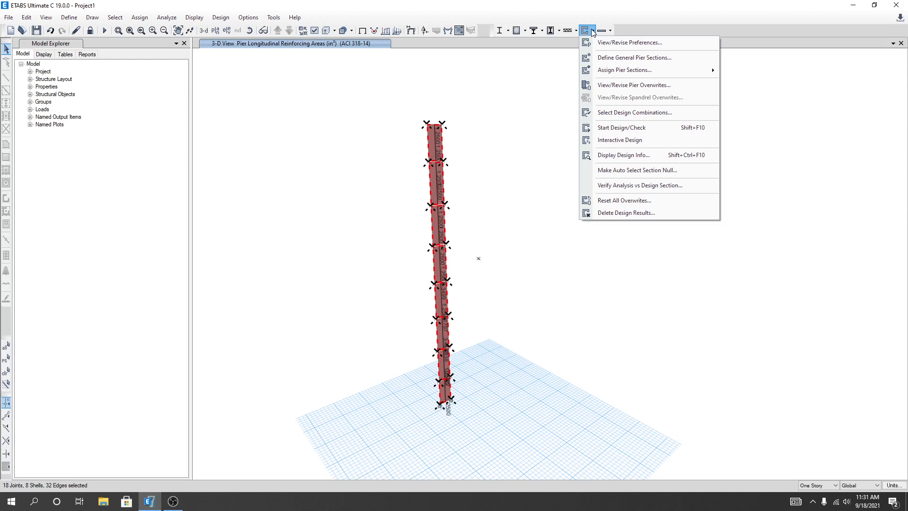
left_click(593, 31)
left_click(593, 31)
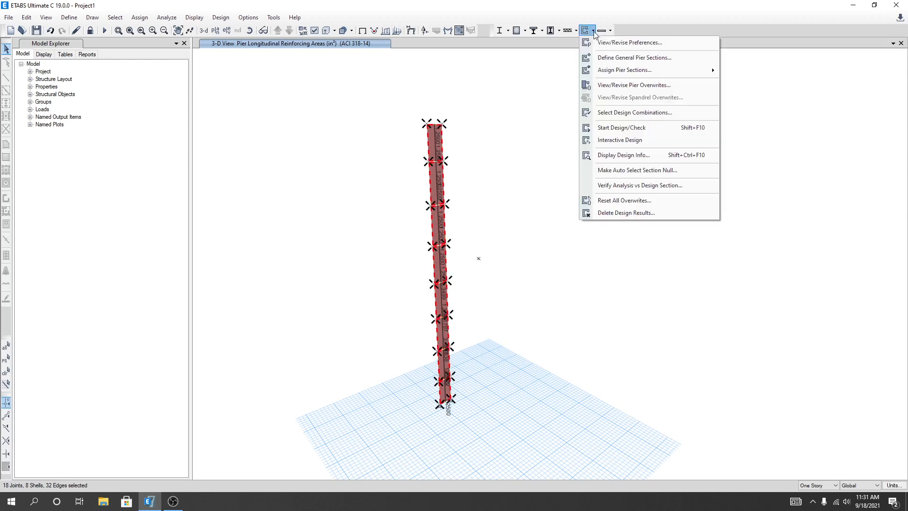
left_click(655, 58)
left_click_drag(479, 187, 696, 134)
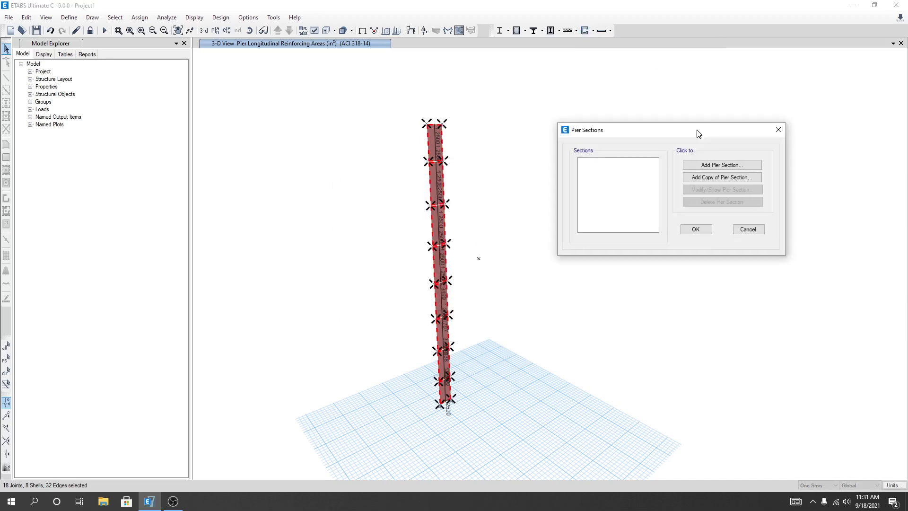
left_click(716, 165)
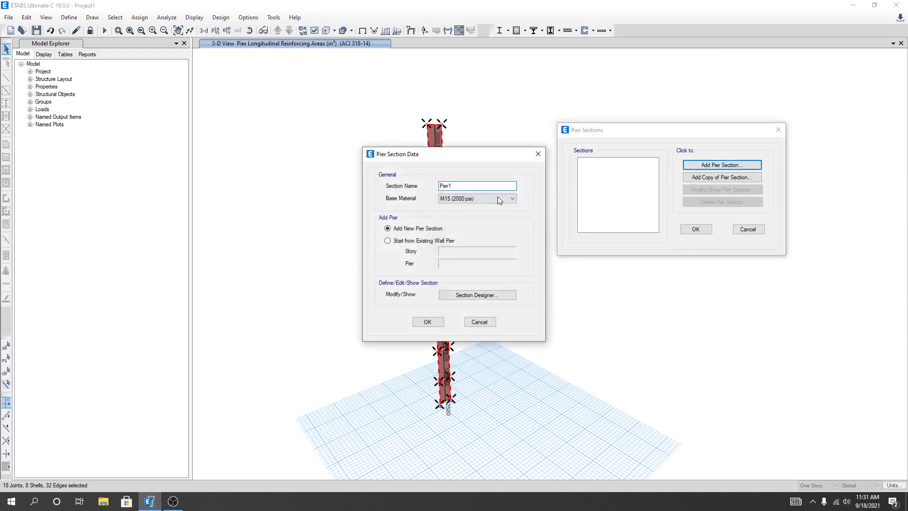
left_click_drag(463, 160, 484, 173)
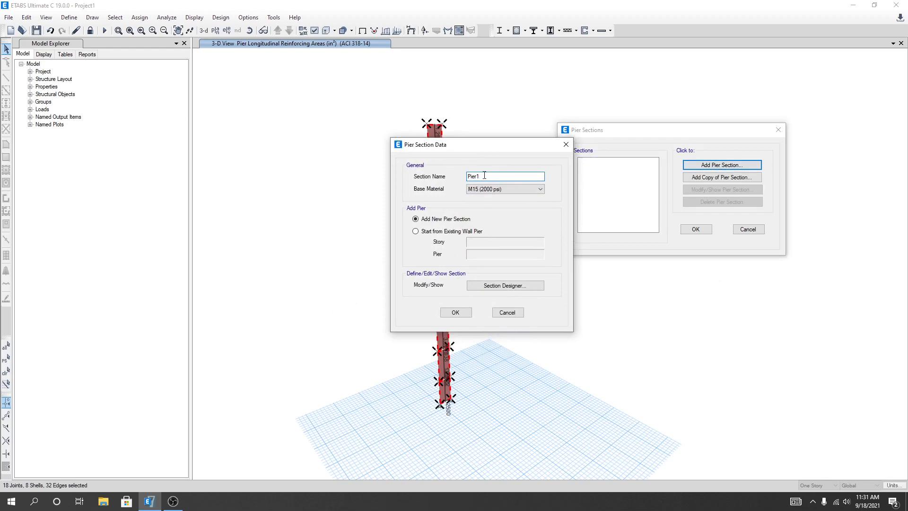
Base the new pier section on the existing wall pier P1 at Story1
left_click(422, 232)
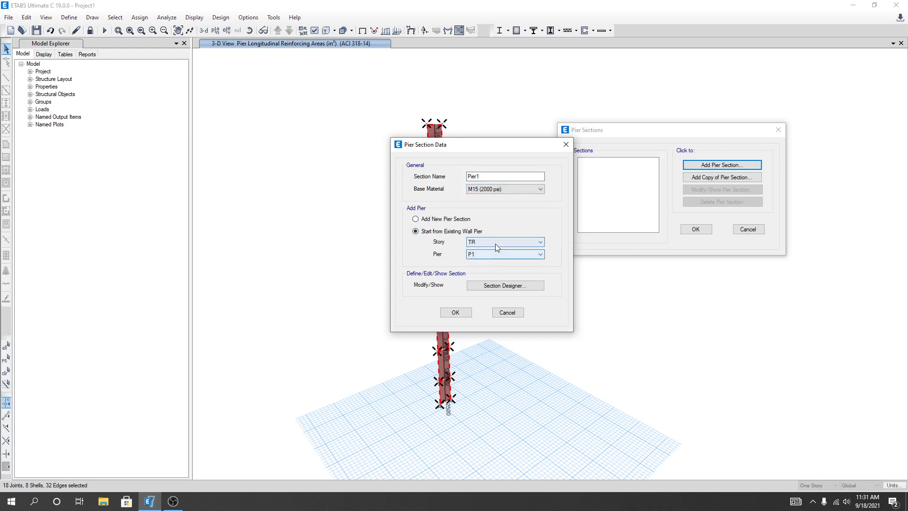
left_click(495, 241)
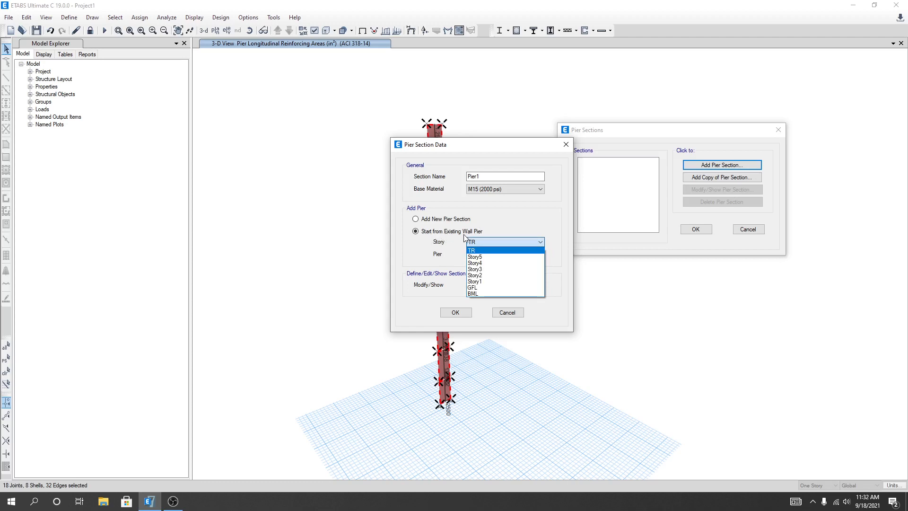
left_click(434, 234)
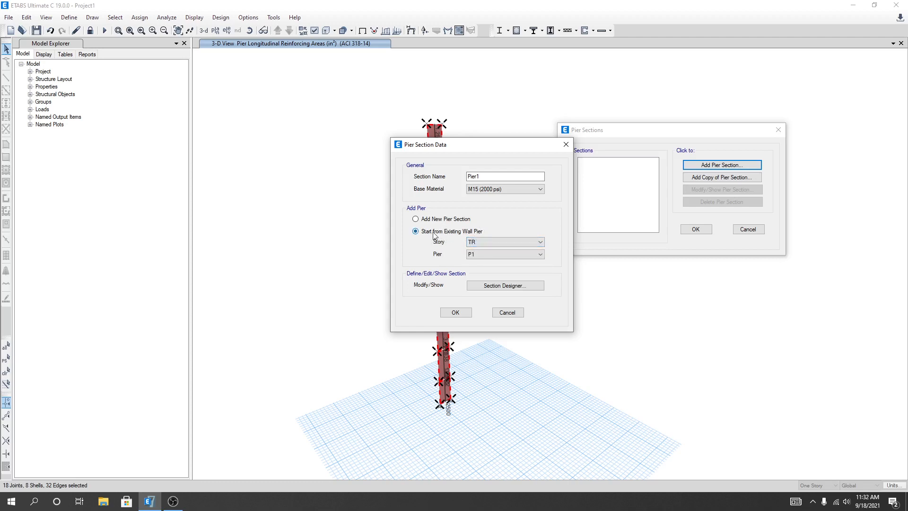
left_click(482, 256)
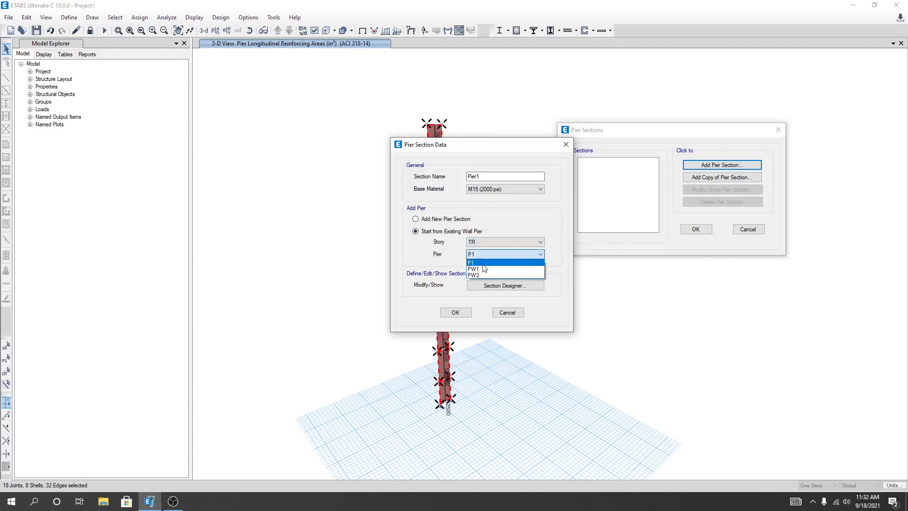
left_click(482, 263)
left_click(479, 243)
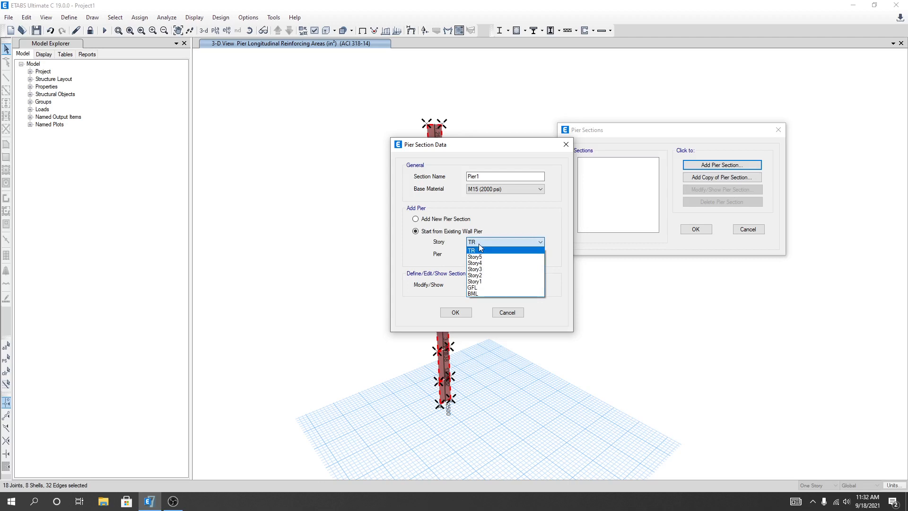
left_click(480, 282)
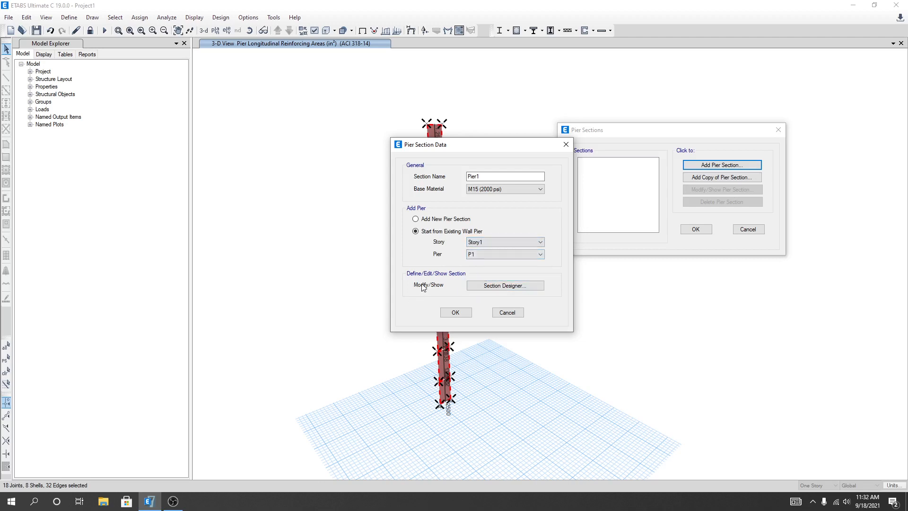
Open the section in Section Designer and set its upper edge reinforcing to 8 in maximum bar spacing with 5 bars
left_click(508, 288)
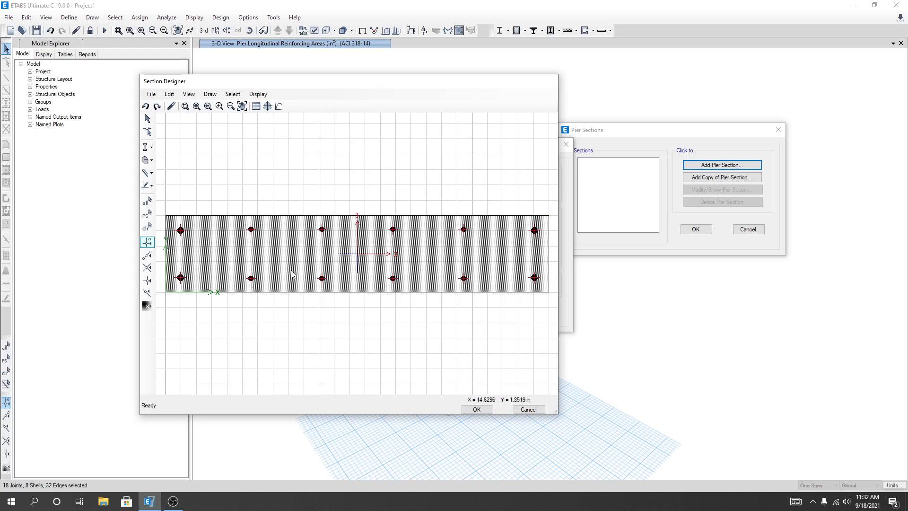
double_click(250, 231)
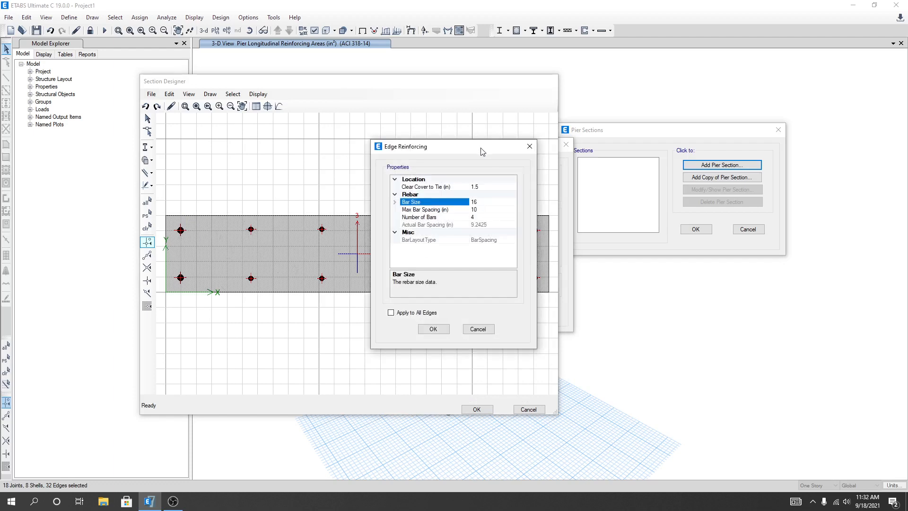
left_click_drag(481, 151, 540, 147)
left_click(545, 182)
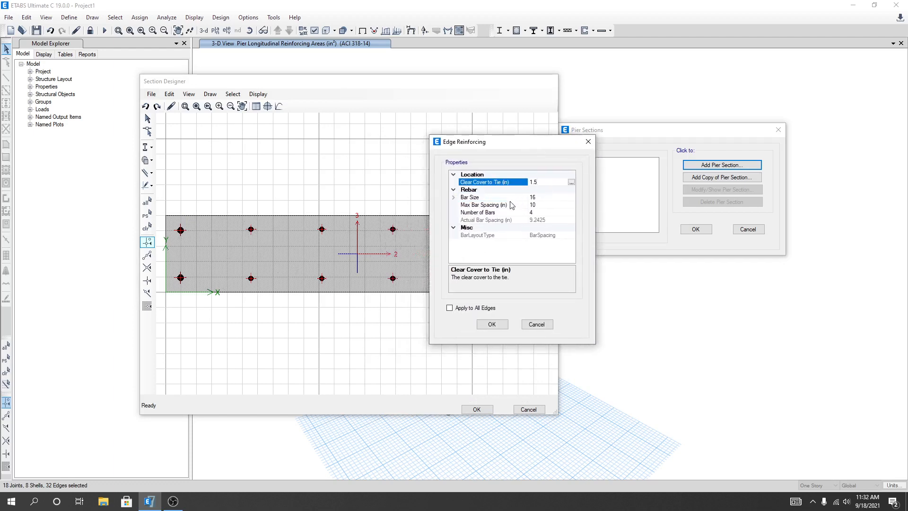
left_click(545, 197)
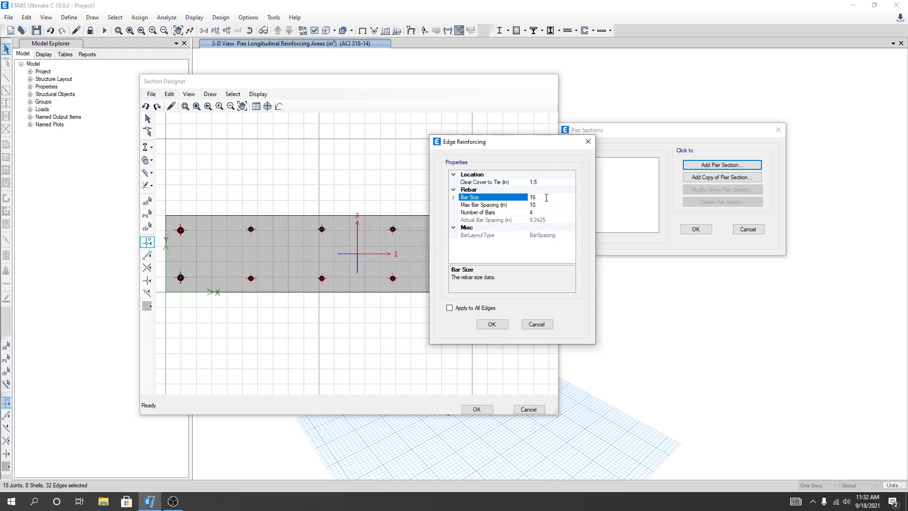
left_click(547, 195)
left_click(542, 206)
left_click(462, 209)
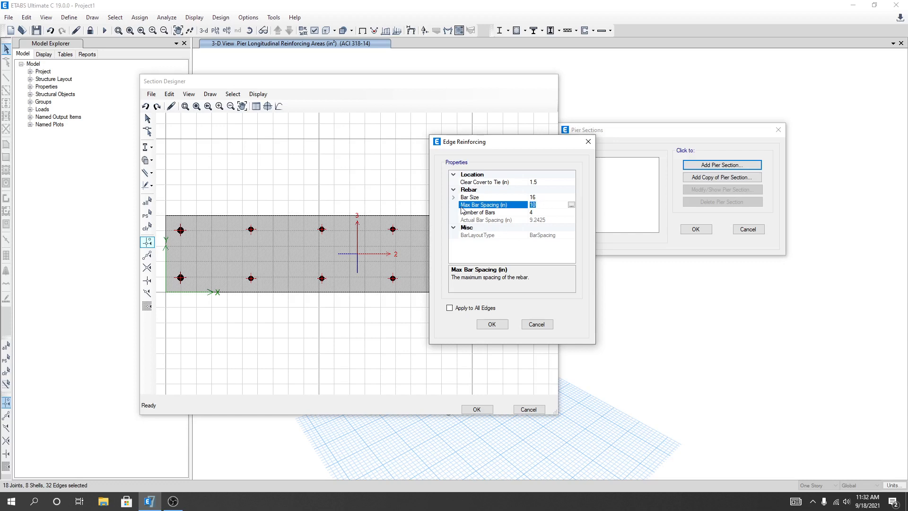
type("8")
left_click(547, 212)
type("5")
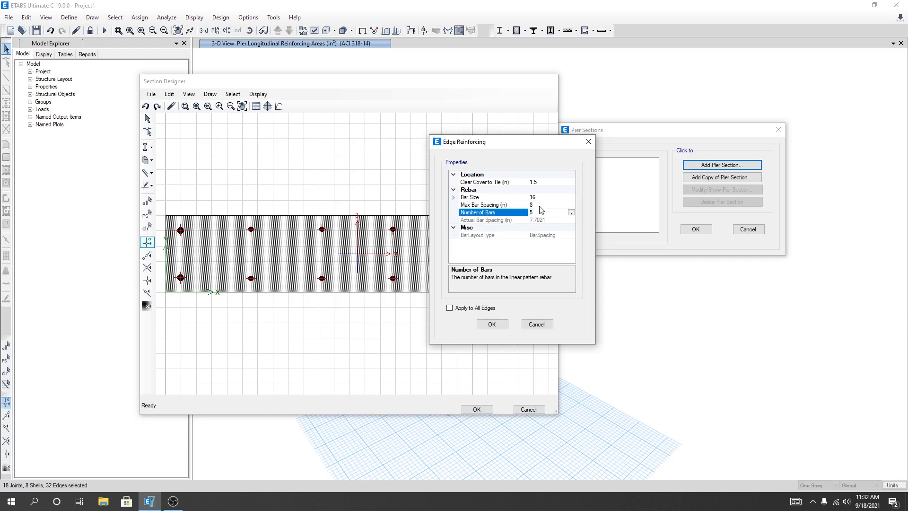
Check the edge bar spacing values and apply the edge reinforcing to all edges of the section
left_click(540, 207)
left_click(540, 213)
left_click(538, 205)
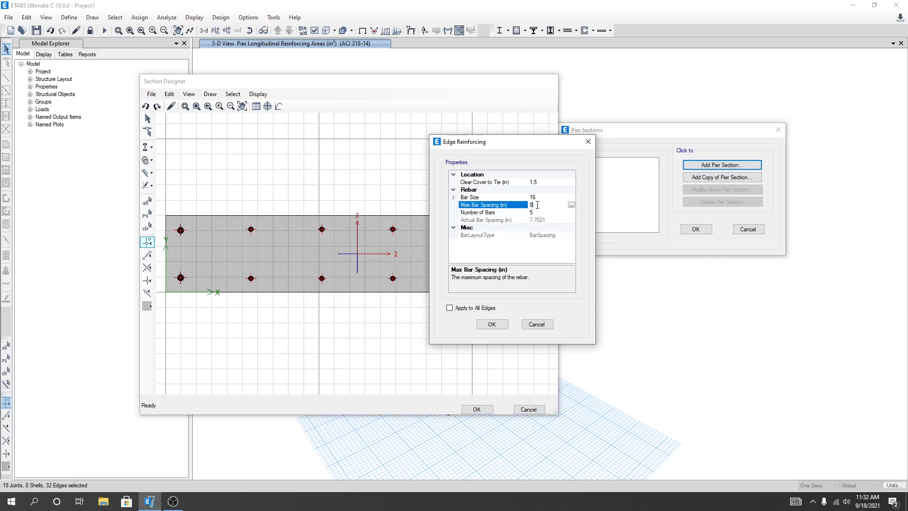
left_click_drag(526, 144, 660, 138)
left_click(677, 213)
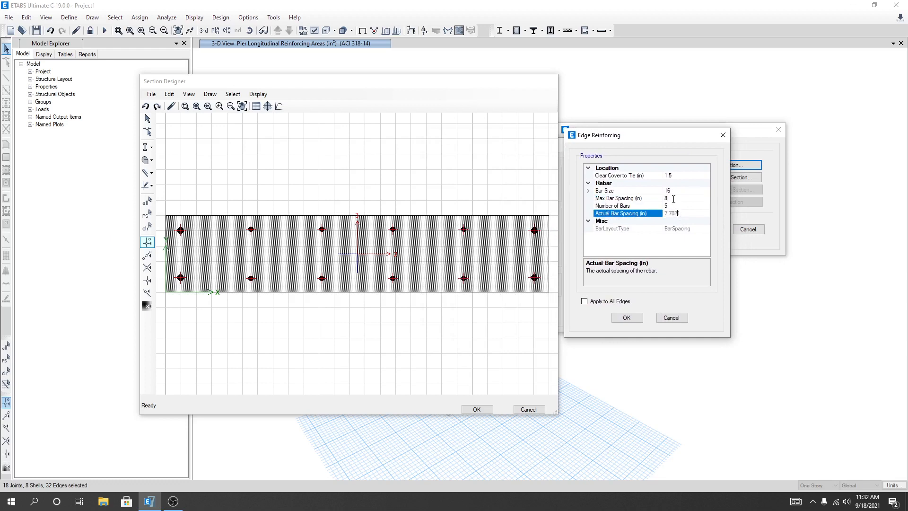
left_click(619, 199)
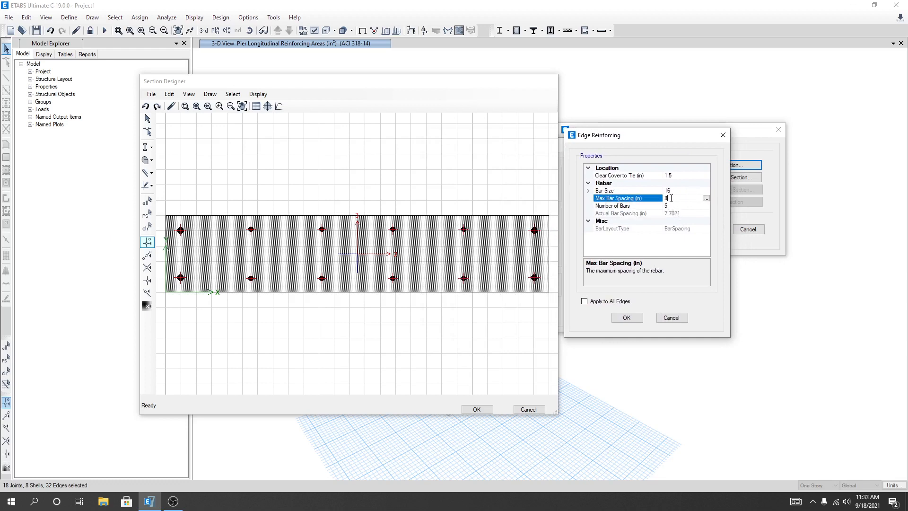
left_click(607, 305)
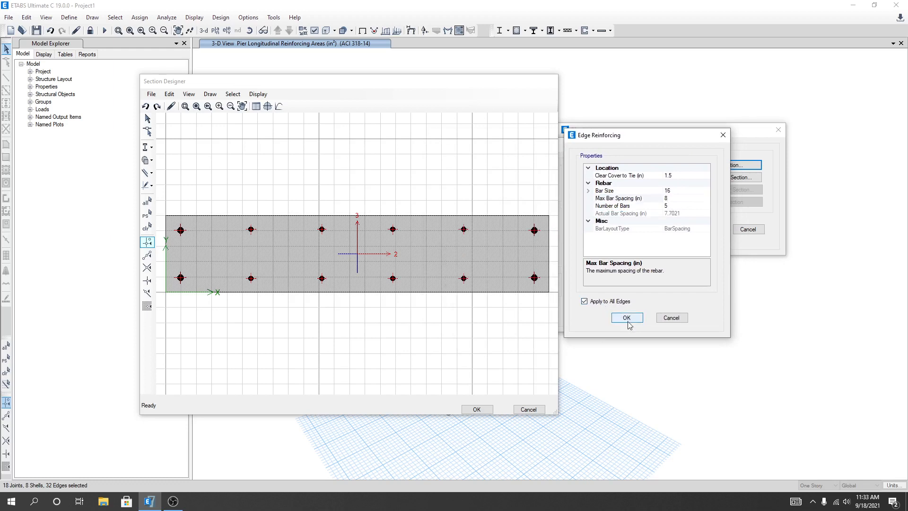
left_click(627, 318)
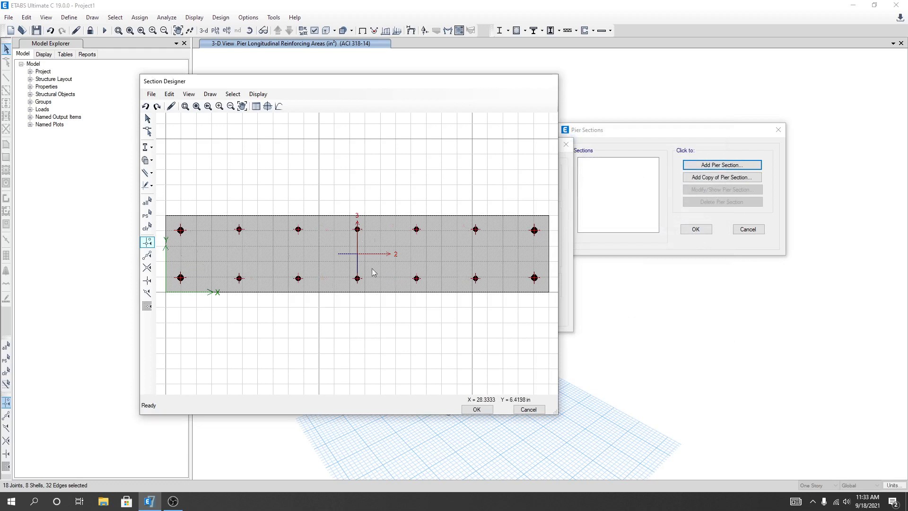
Review the upper edge's reinforcing properties and the section's interaction surface, then close both
right_click(358, 231)
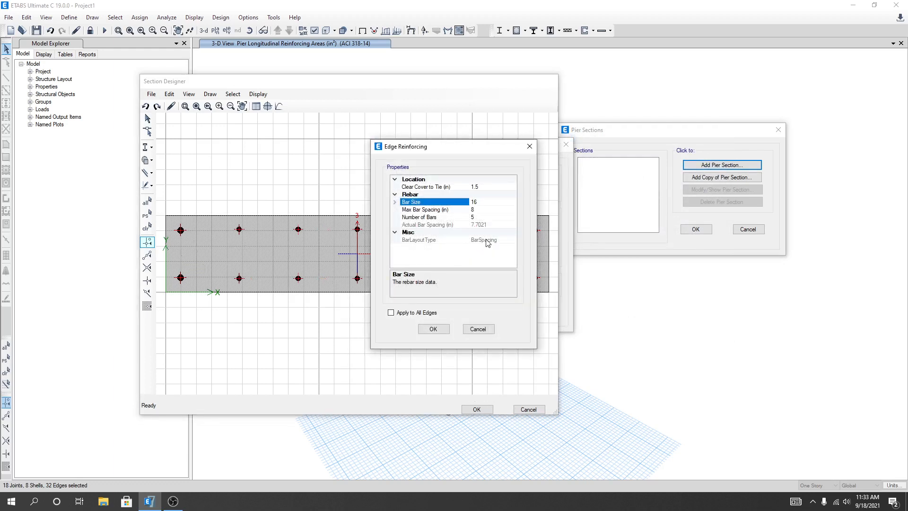
left_click_drag(454, 142, 494, 127)
left_click(474, 314)
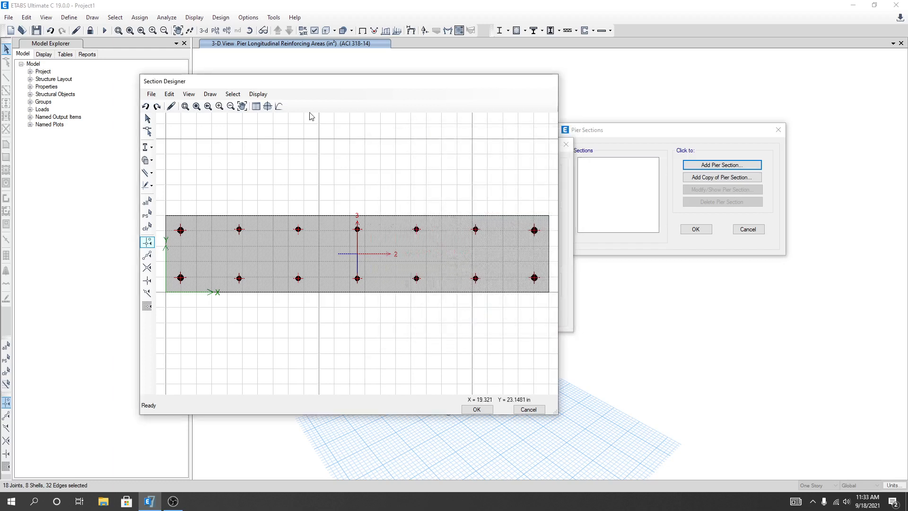
left_click(268, 107)
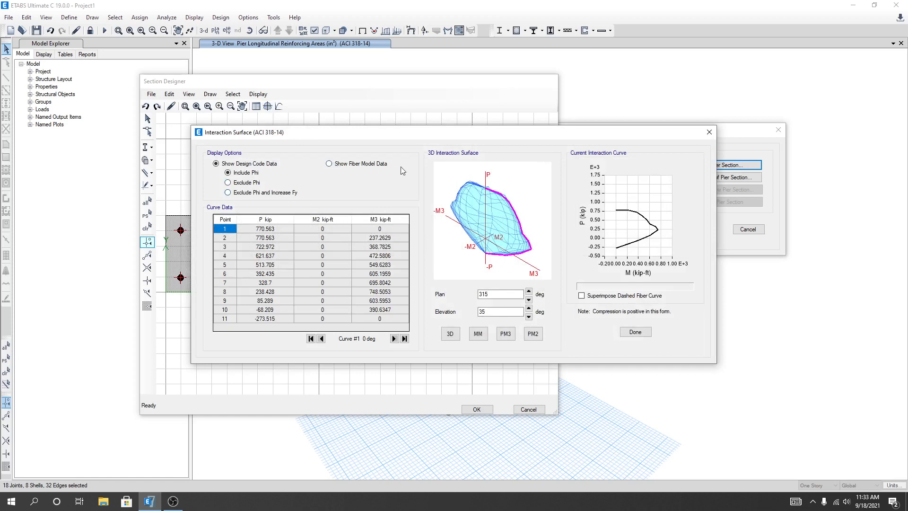
left_click(708, 133)
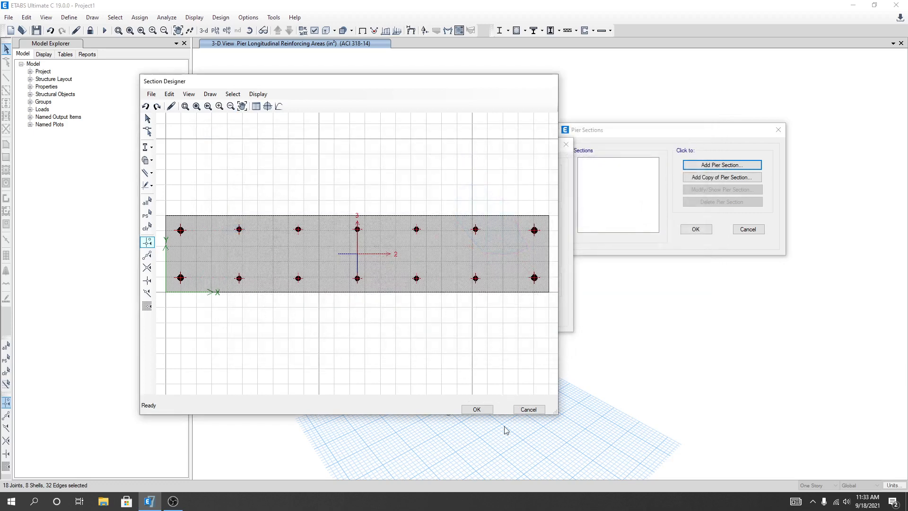
Accept the Section Designer layout and save the pier section under the name Pier1
left_click(477, 410)
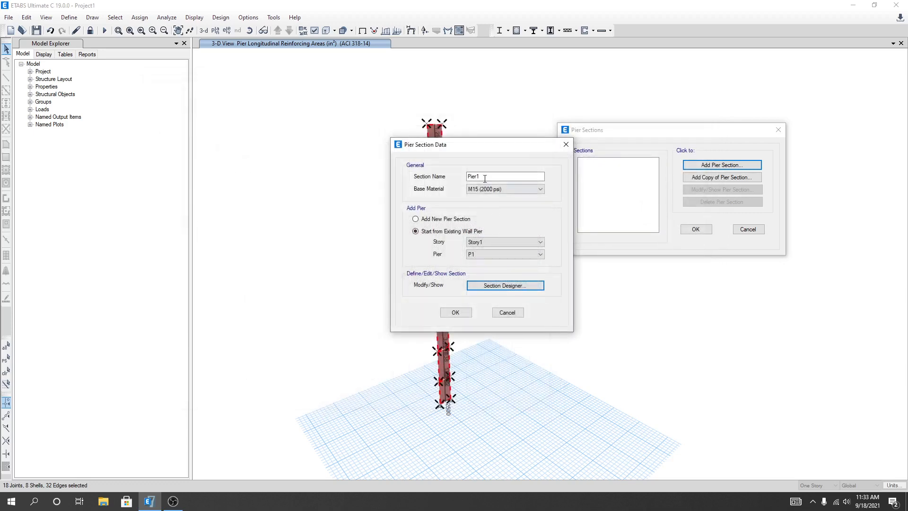
left_click(485, 178)
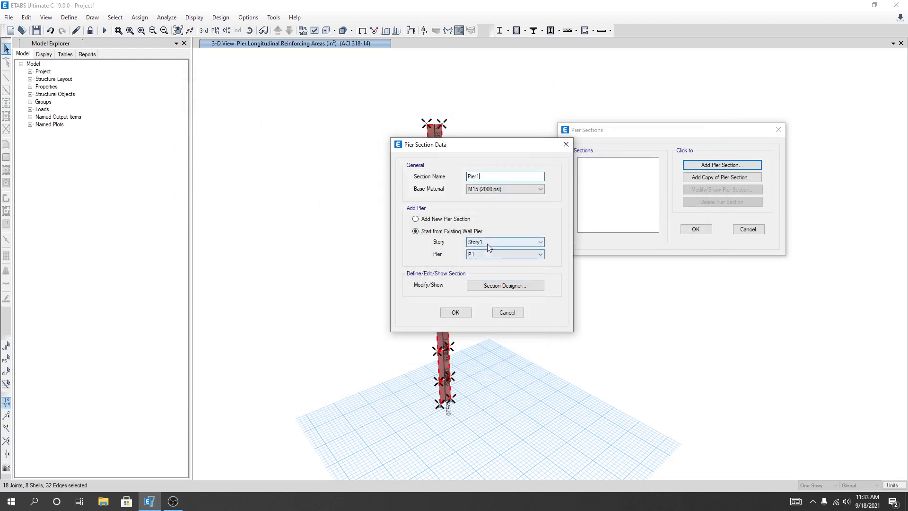
left_click(456, 312)
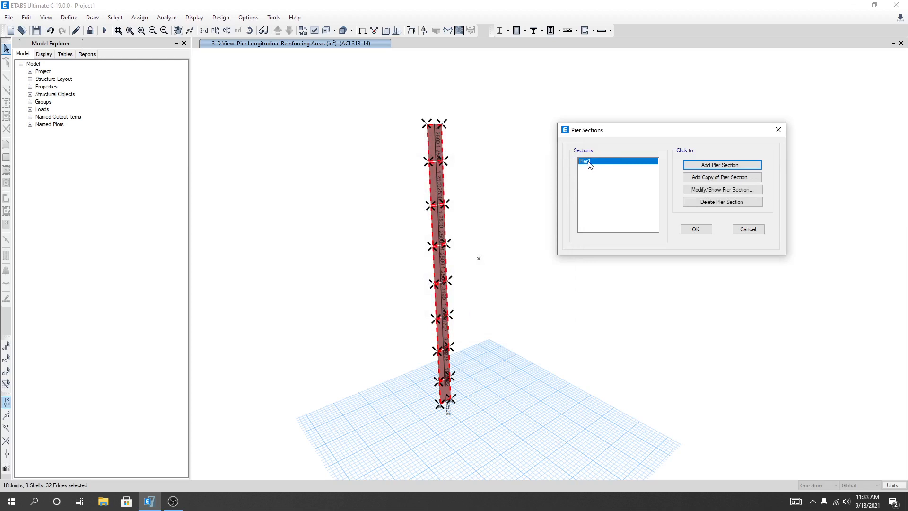
left_click(696, 231)
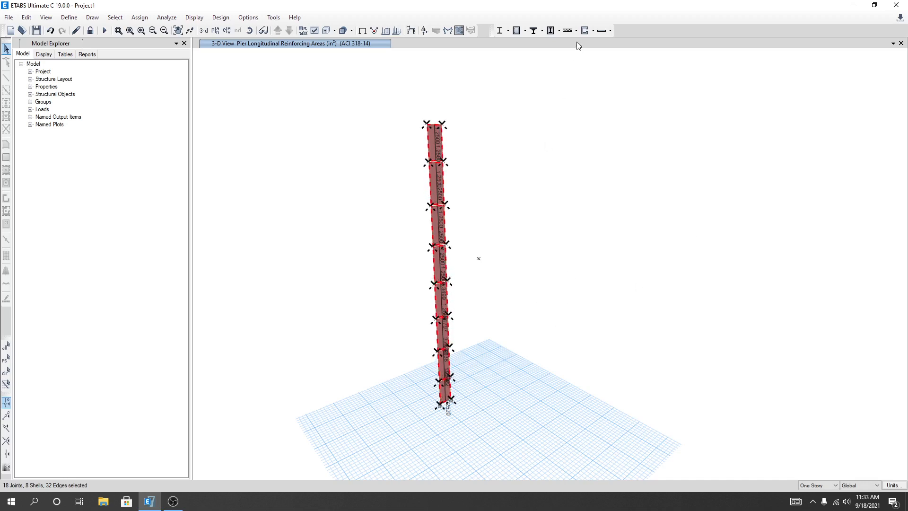
Assign Pier1 as the general reinforcing section at the pier's bottom and top, with reinforcement to be checked
left_click(595, 30)
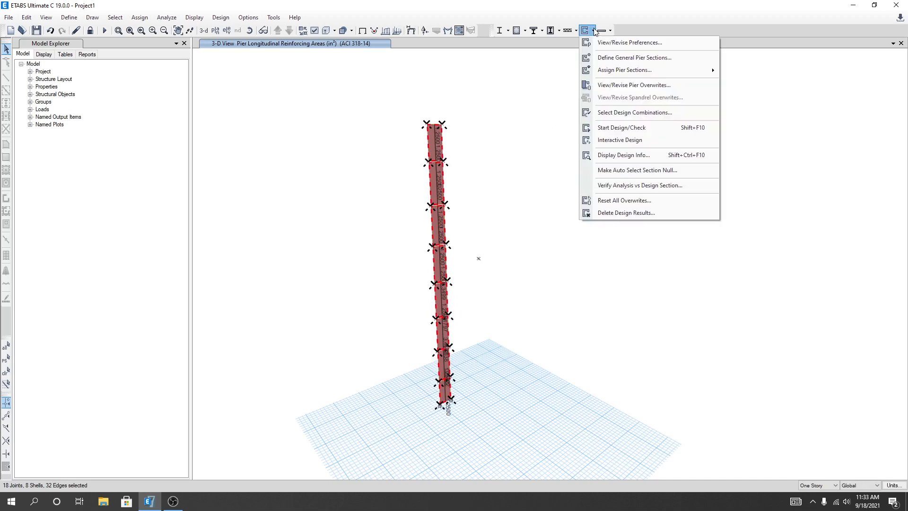
mouse_move(621, 75)
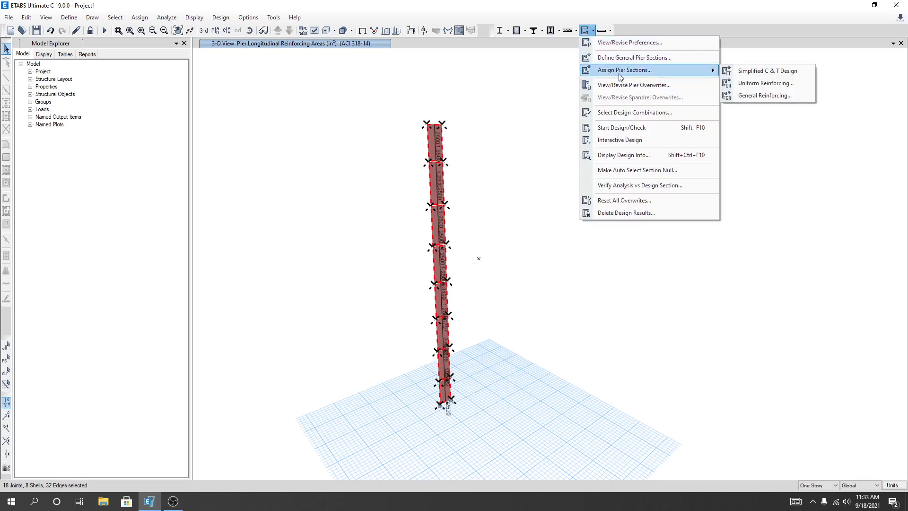
left_click(751, 98)
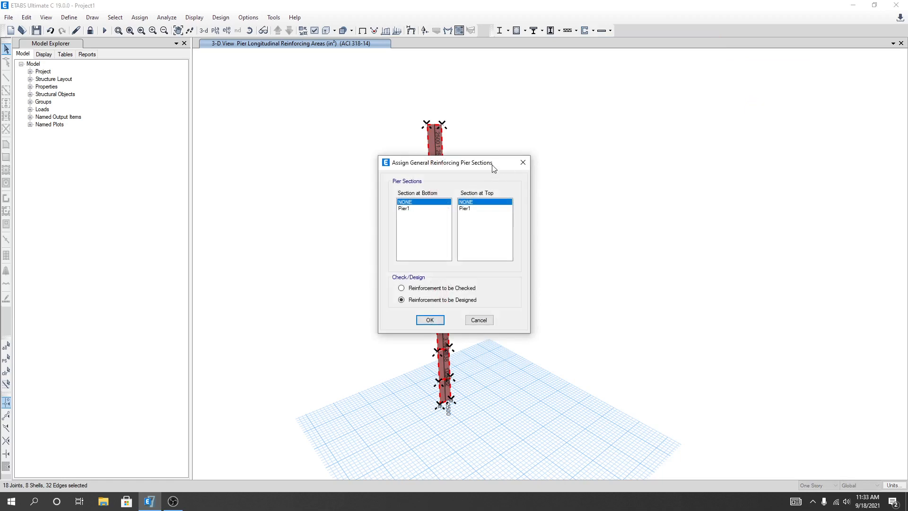
left_click_drag(484, 167, 603, 156)
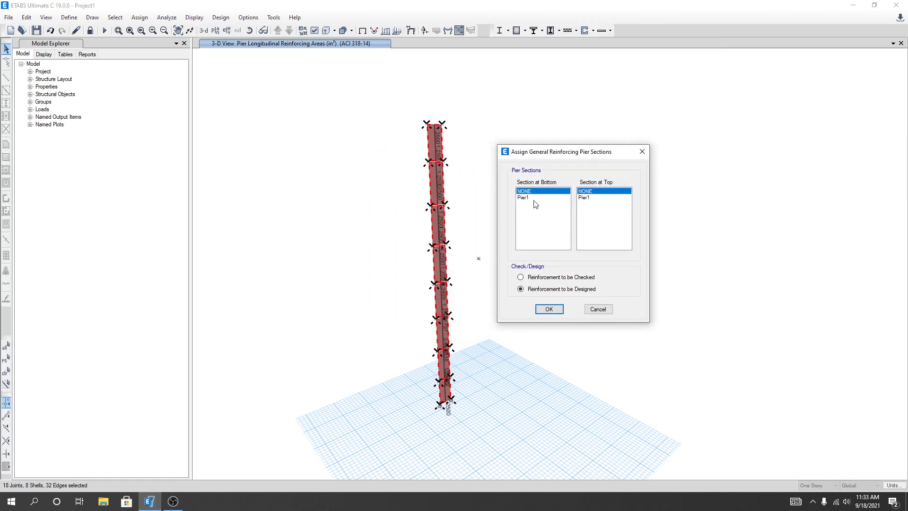
left_click(562, 202)
left_click(587, 198)
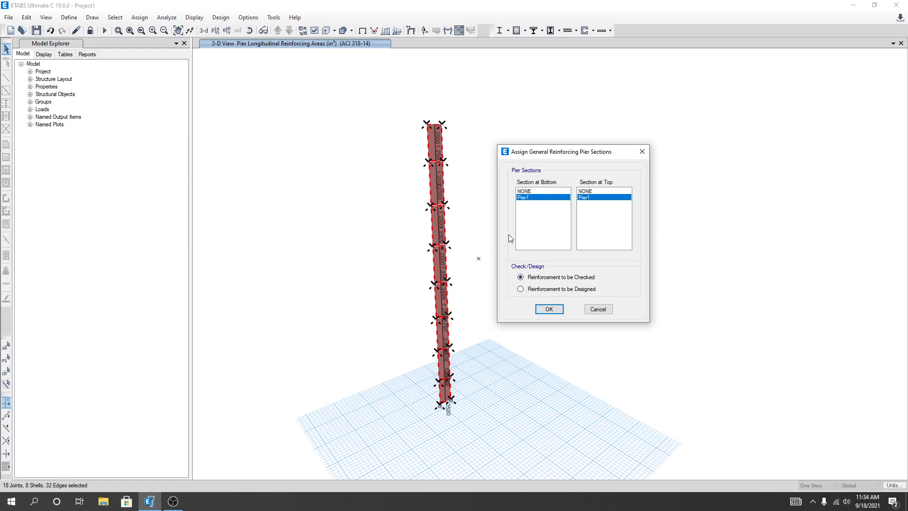
left_click(550, 310)
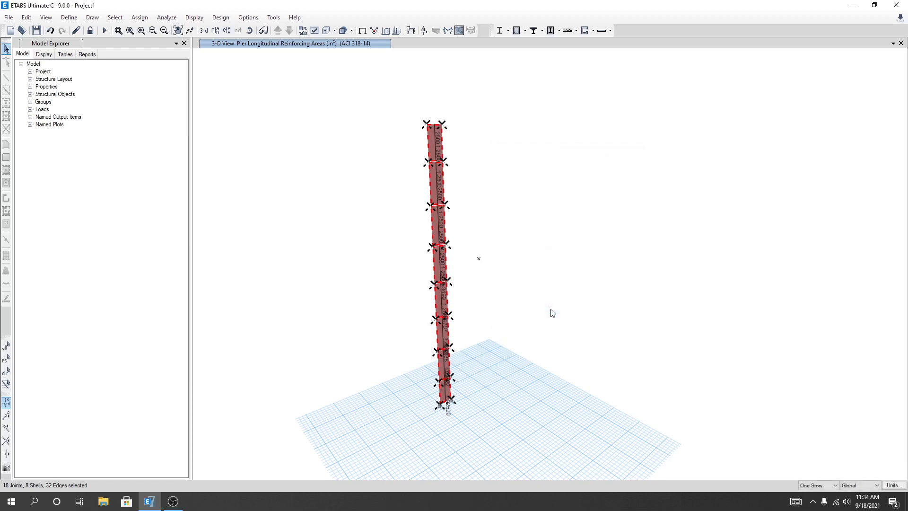
Review the wall pier design overwrites, keep General Reinforcing as the pier section type and accept them
left_click(593, 32)
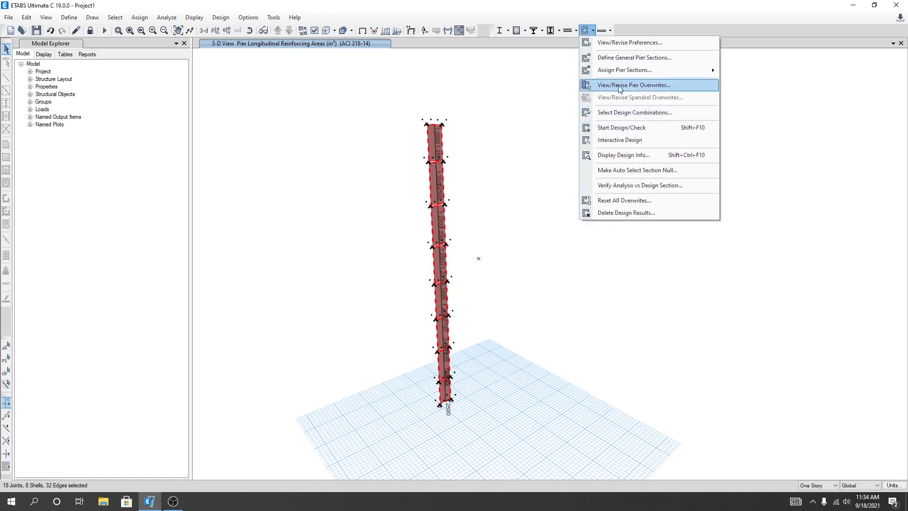
left_click(649, 90)
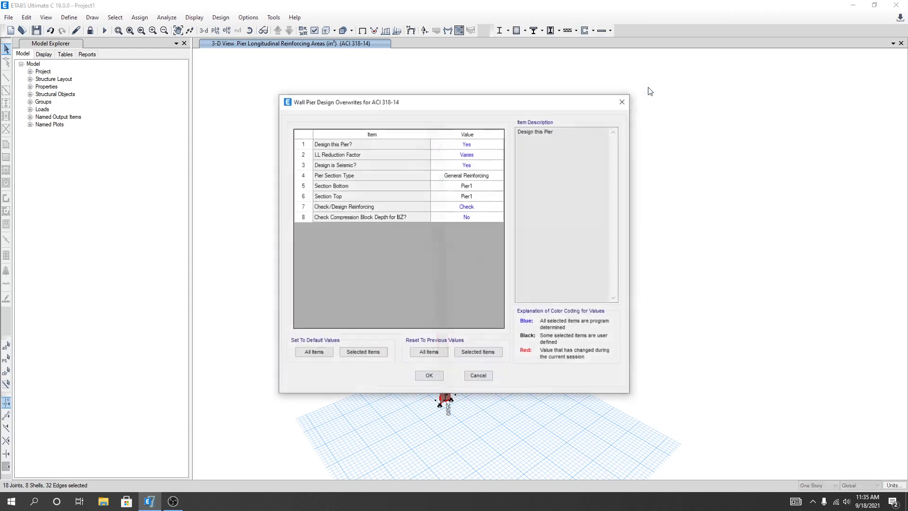
left_click(500, 176)
left_click(500, 177)
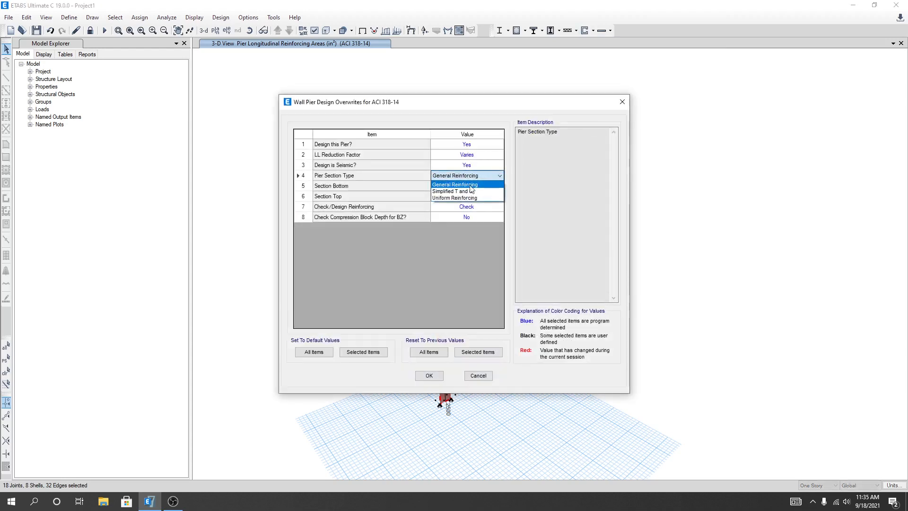
left_click(509, 129)
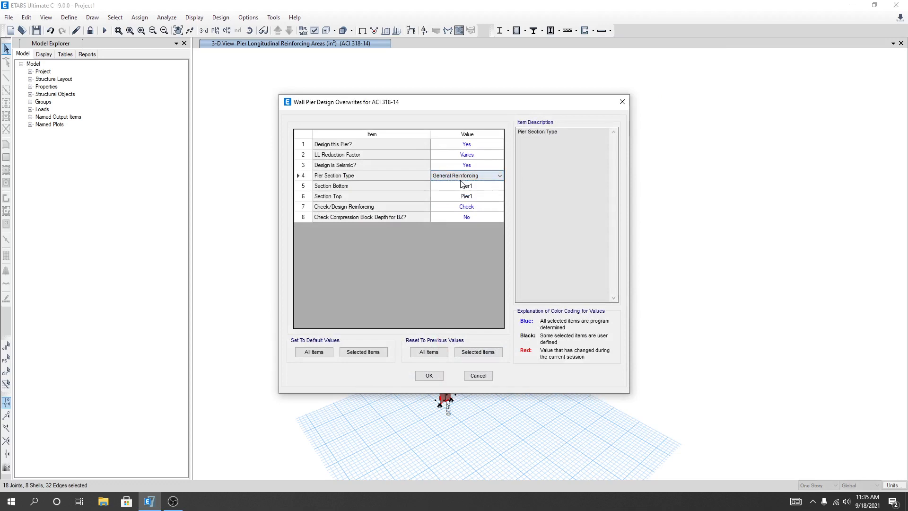
left_click(499, 177)
left_click(473, 184)
left_click(435, 378)
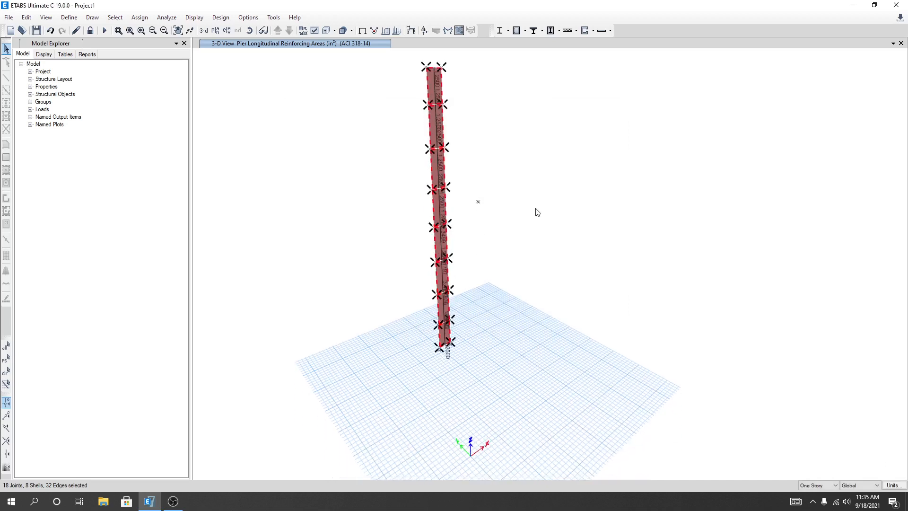
Run the shear wall design check and examine the longitudinal reinforcing results along the pier's height
left_click(593, 30)
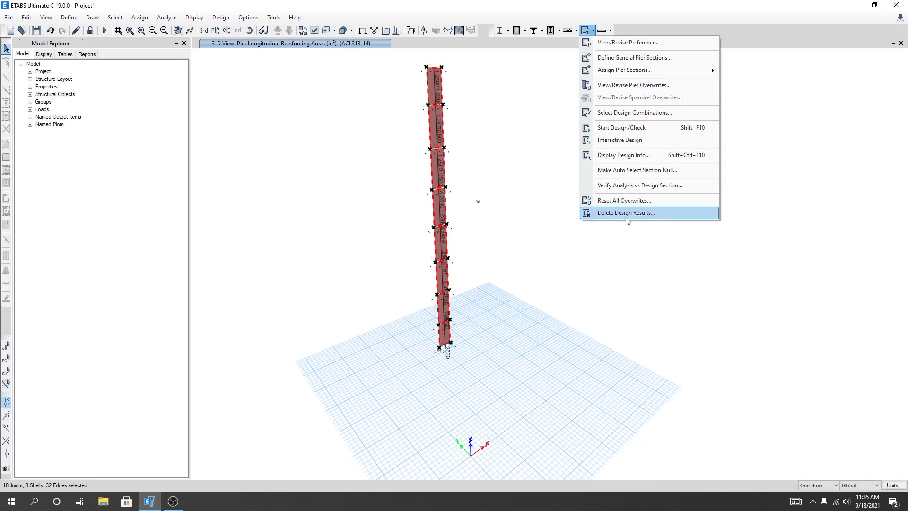
left_click(622, 128)
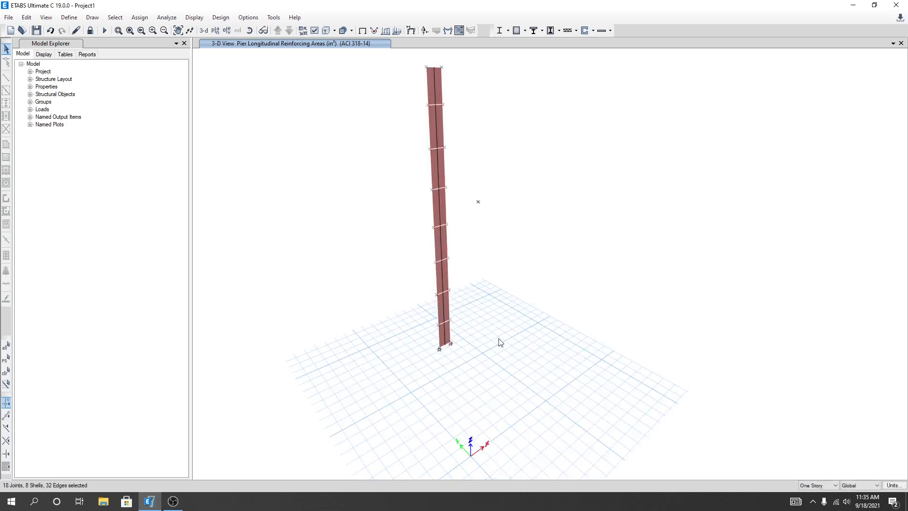
scroll(500, 343, "up", 6)
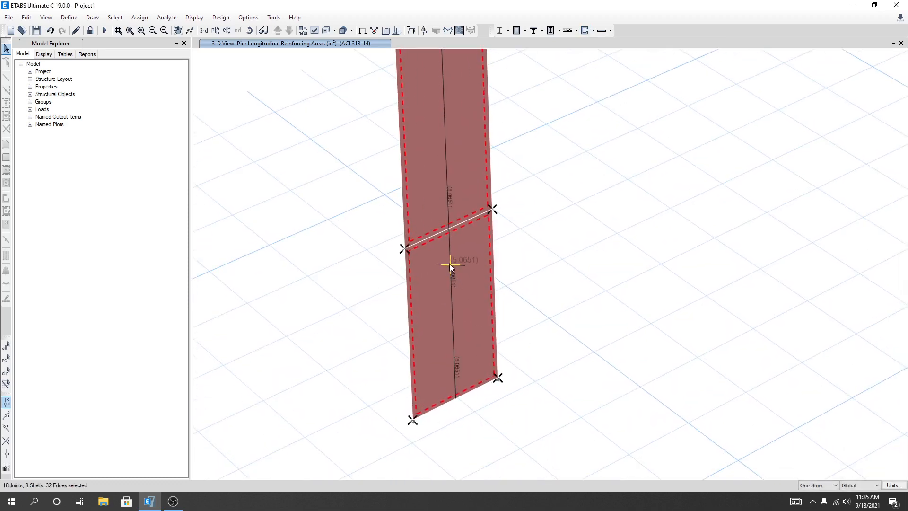
middle_click_drag(606, 174, 617, 329)
middle_click_drag(559, 146, 558, 183)
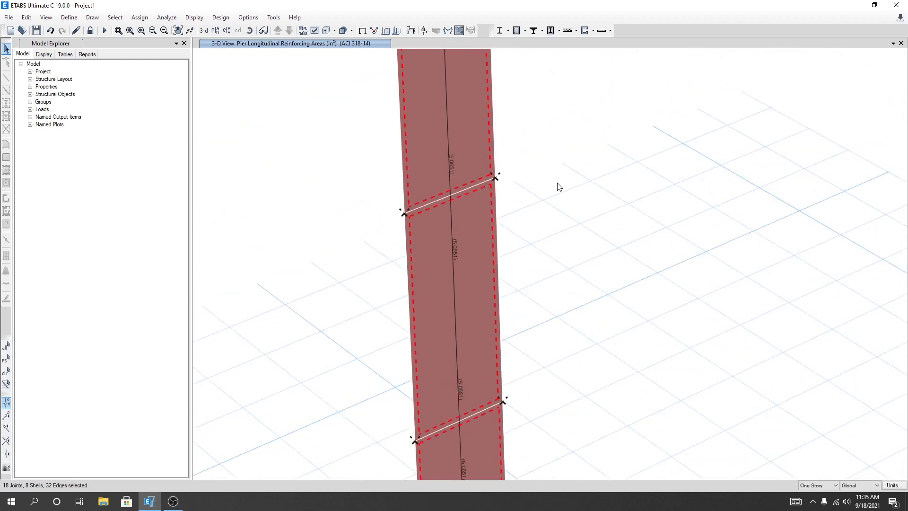
middle_click_drag(453, 78, 445, 167)
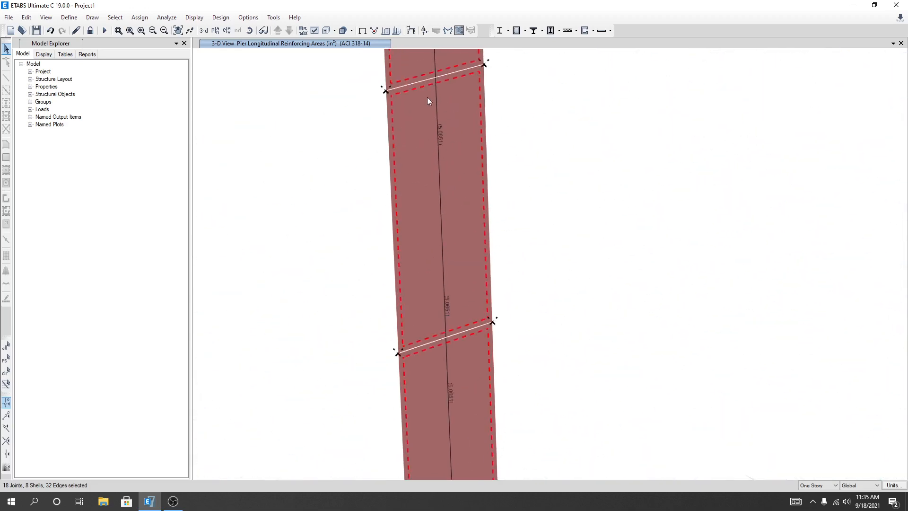
middle_click_drag(427, 97, 427, 226)
middle_click_drag(425, 118, 428, 175)
scroll(474, 177, "down", 6)
middle_click_drag(476, 148, 463, 205)
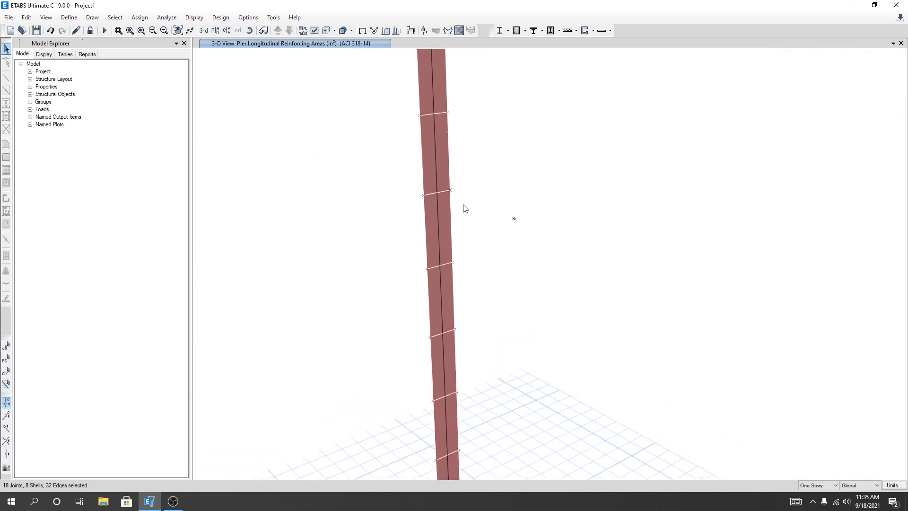
scroll(439, 148, "up", 6)
scroll(433, 150, "down", 3)
middle_click_drag(509, 118, 498, 114)
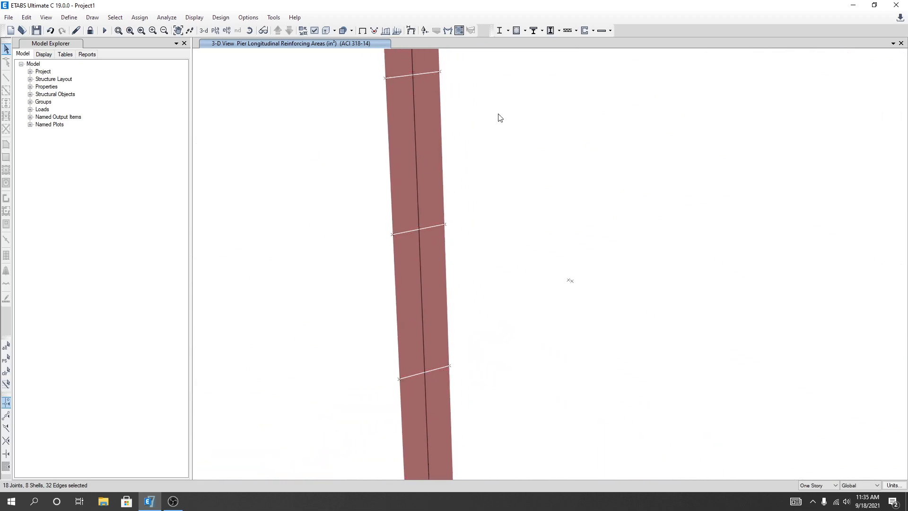
Display the Identify All Failures design output for the shear wall
left_click(595, 32)
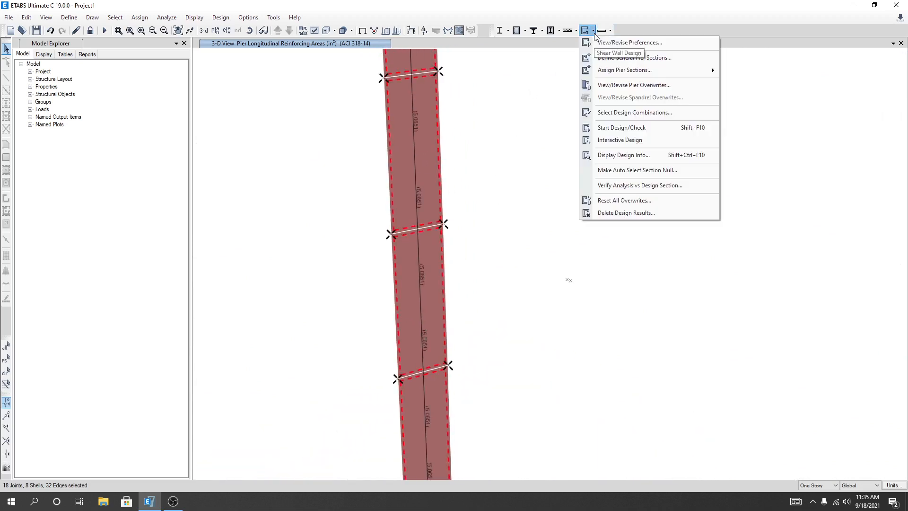
left_click(618, 157)
left_click(714, 170)
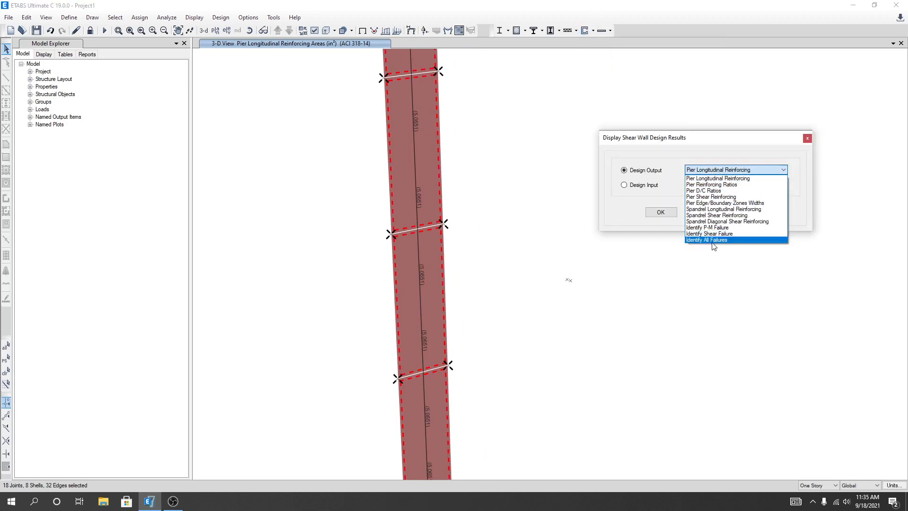
left_click(714, 241)
left_click(756, 212)
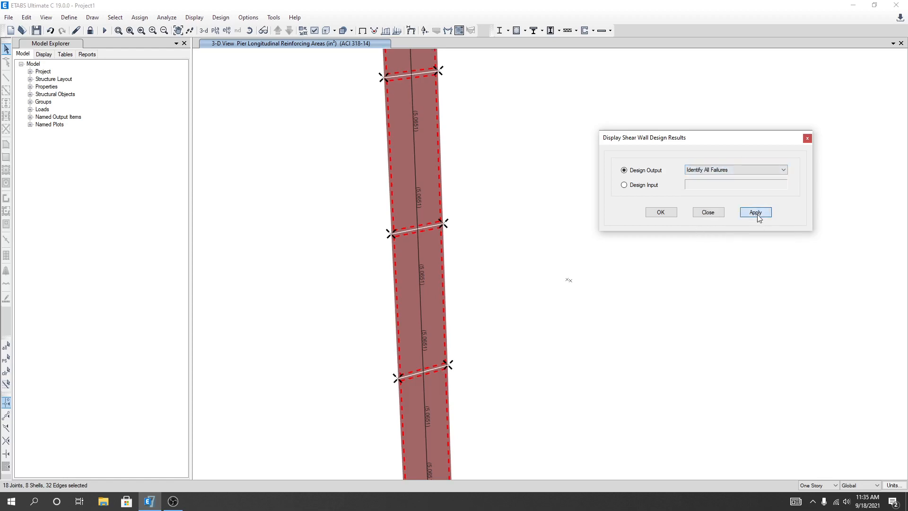
scroll(562, 240, "down", 5)
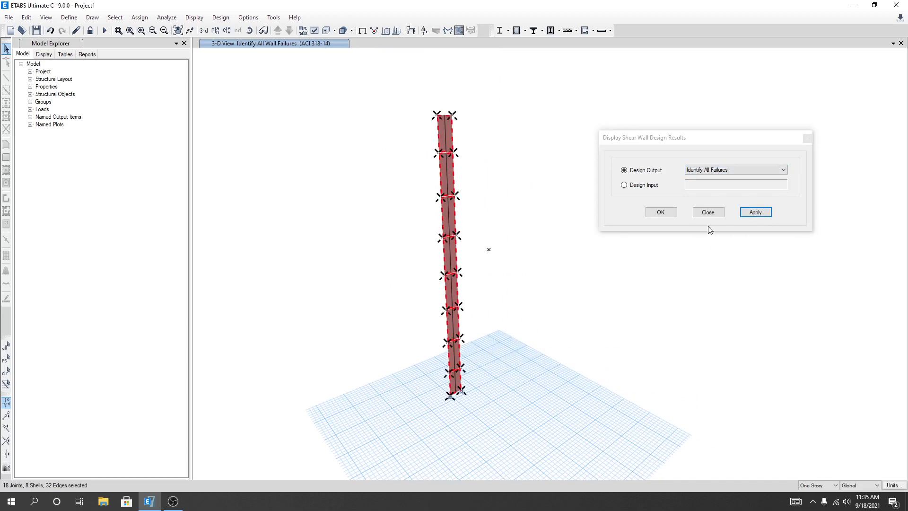
left_click(661, 212)
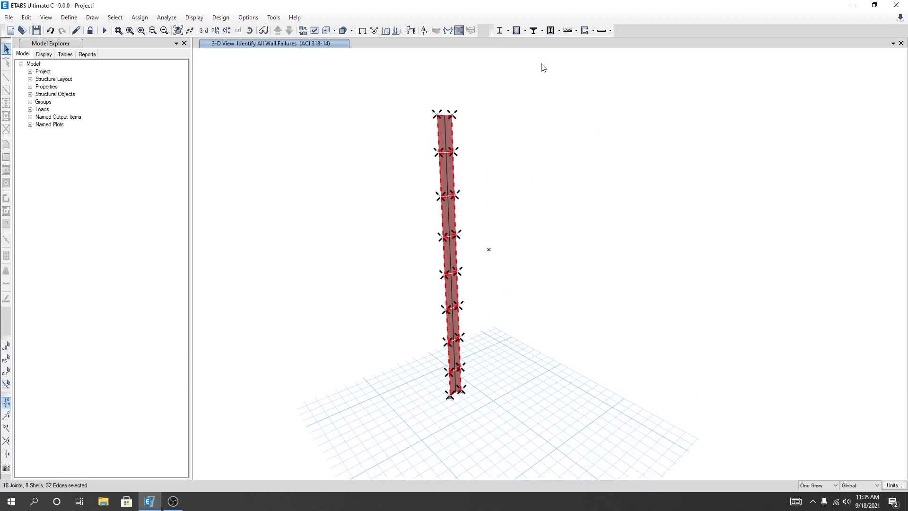
Reassign Pier1 as the general reinforcing section at bottom and top, with reinforcement to be designed
left_click(526, 30)
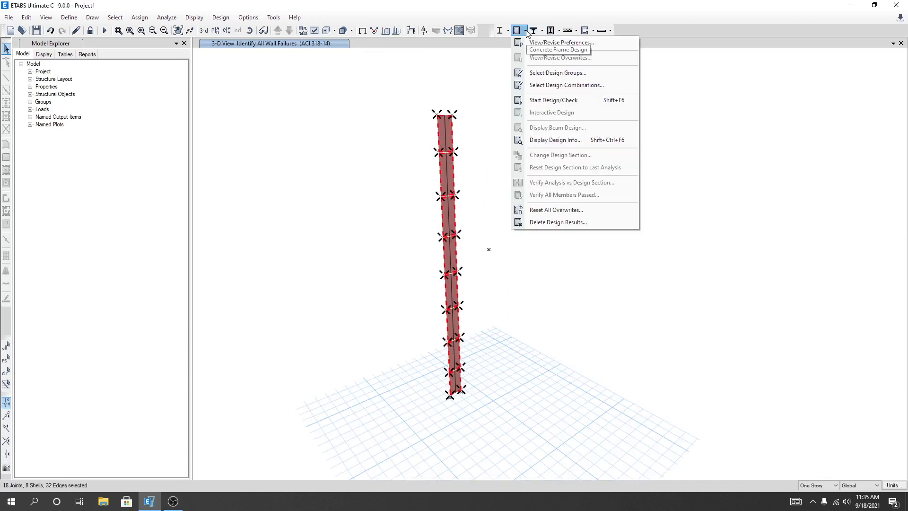
left_click(525, 31)
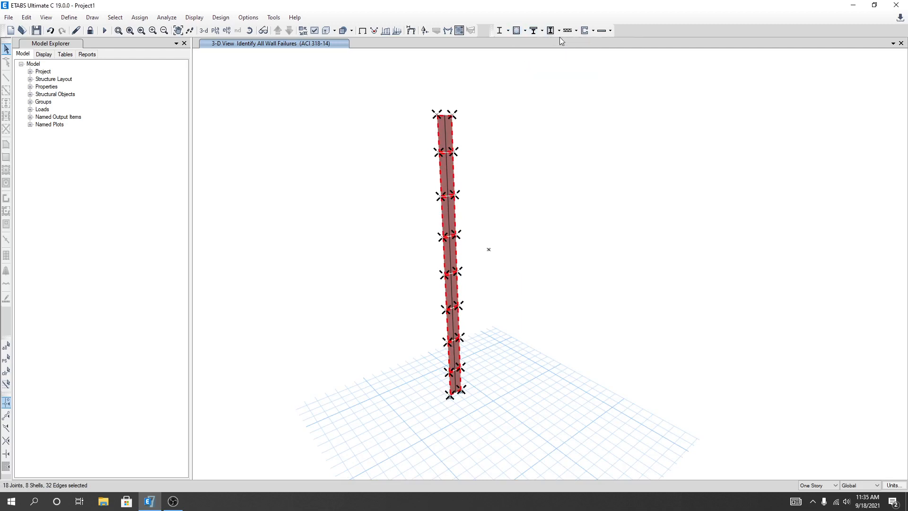
left_click(594, 31)
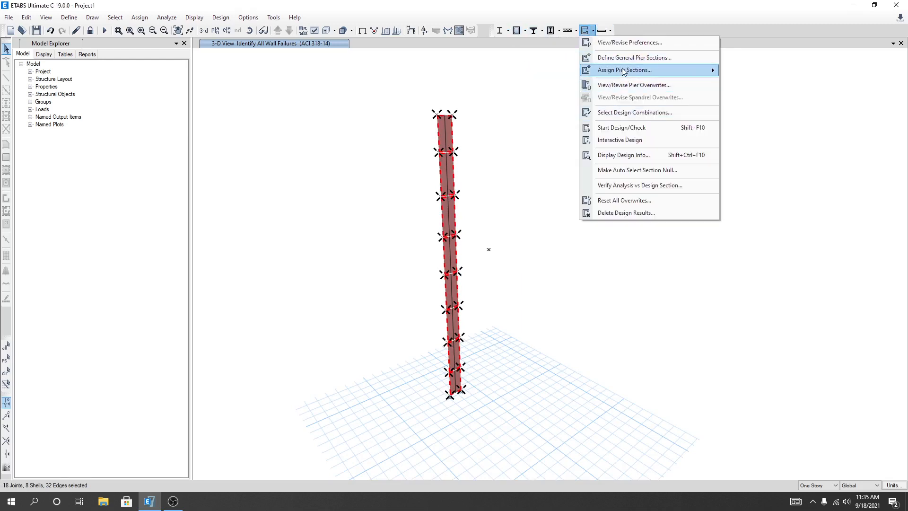
mouse_move(630, 71)
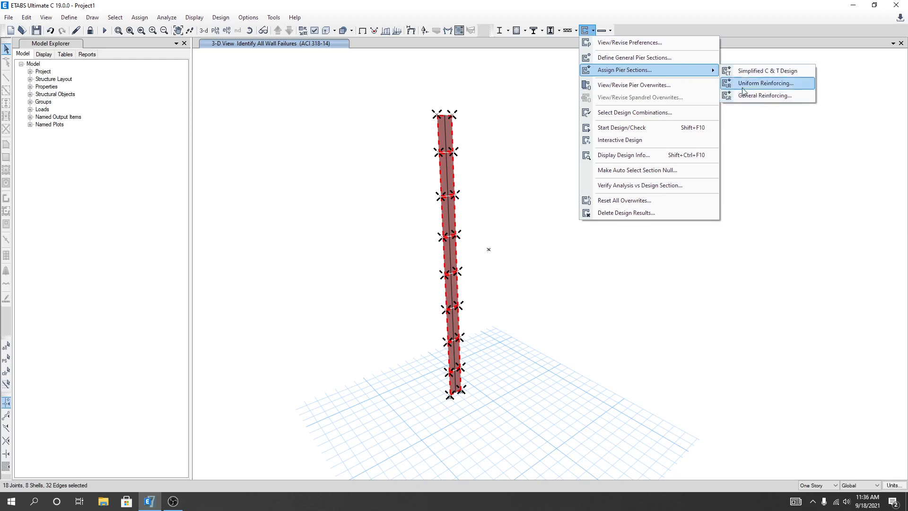
left_click(755, 96)
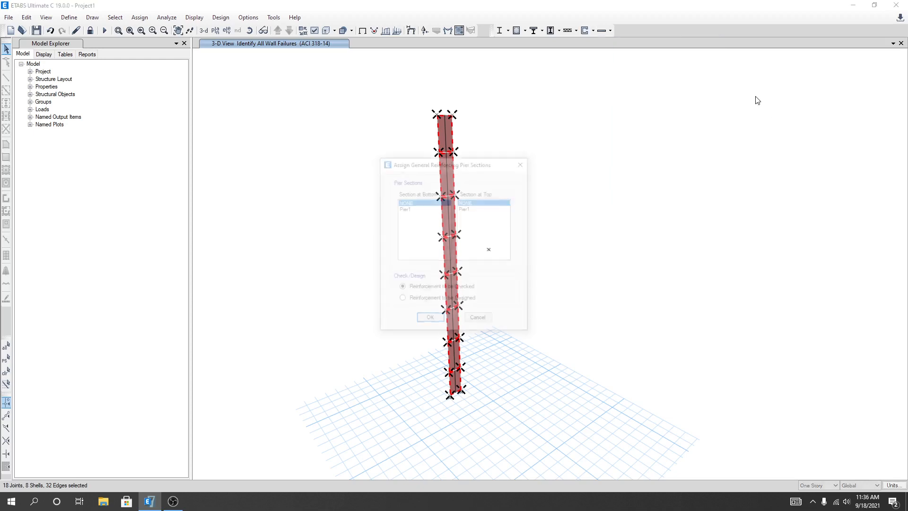
left_click(426, 209)
left_click(420, 300)
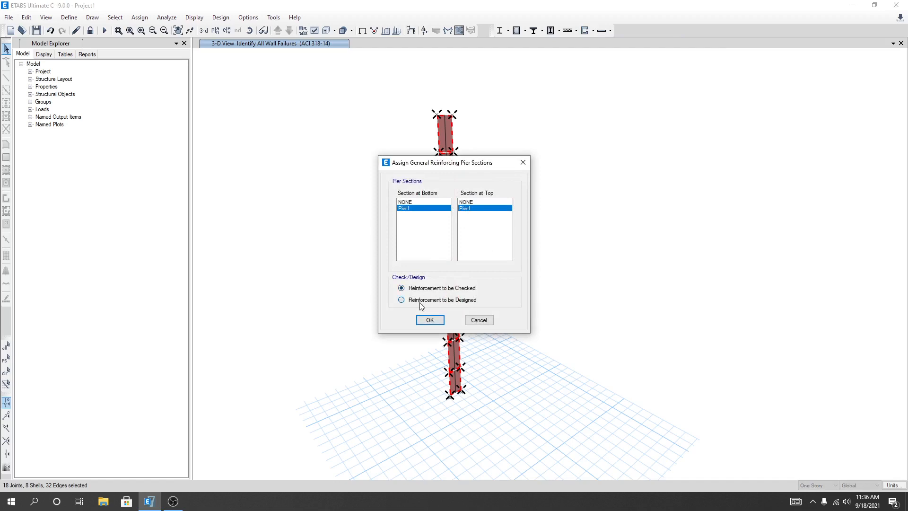
left_click(430, 320)
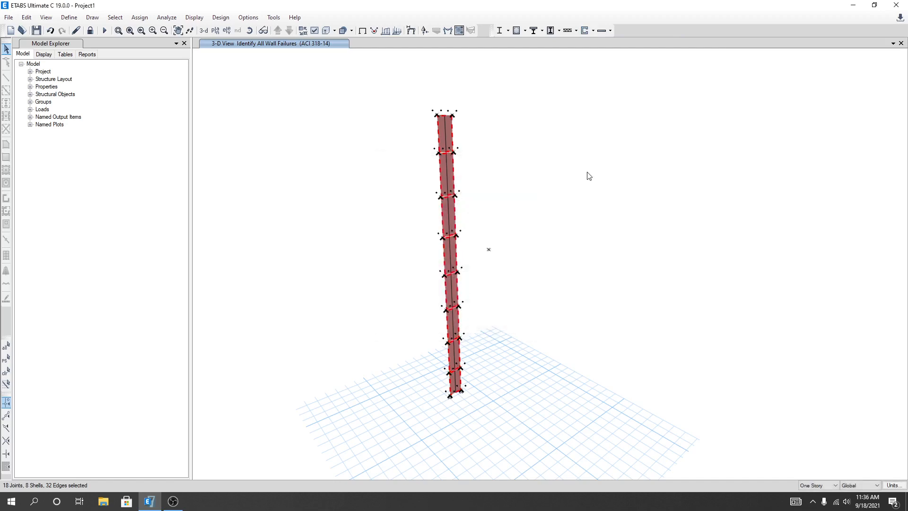
Check the pier overwrites for the section type, assigned sections and check/design setting, then accept them
left_click(592, 31)
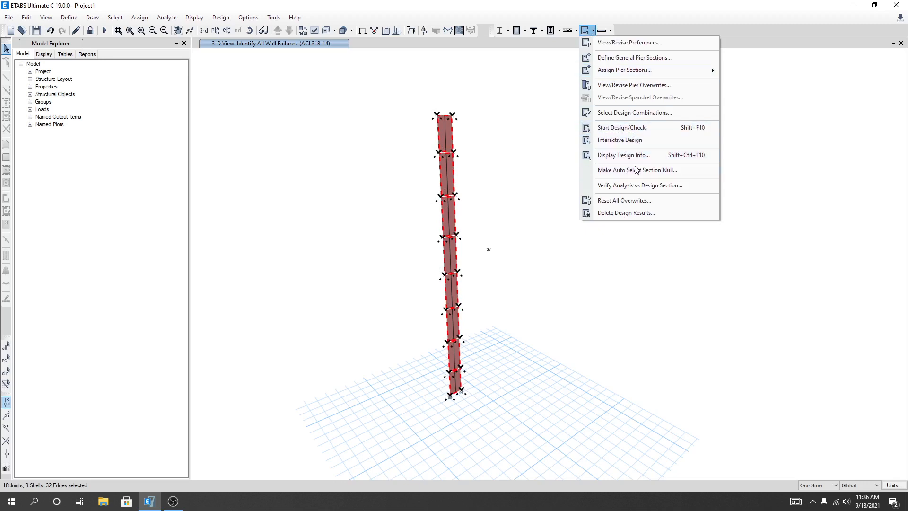
left_click(622, 86)
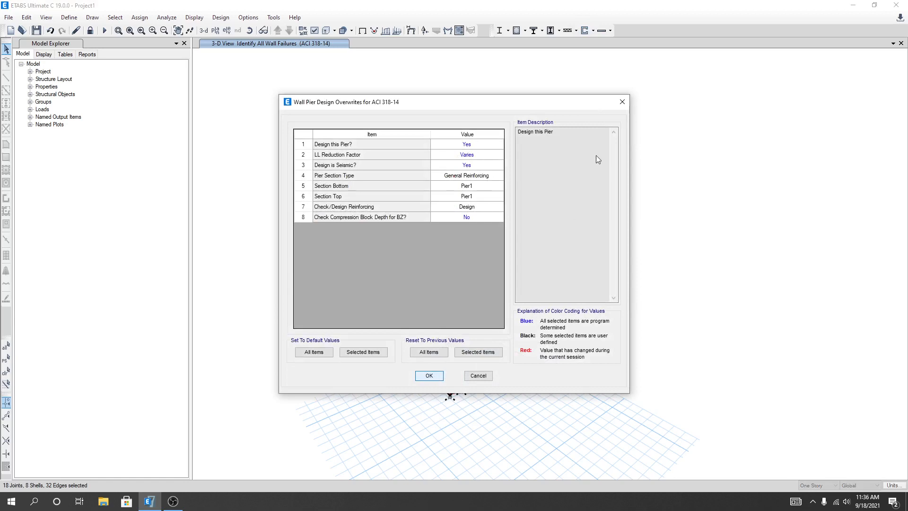
key("Return")
Run the shear wall design again and inspect the longitudinal reinforcing areas at the pier's base
left_click(593, 31)
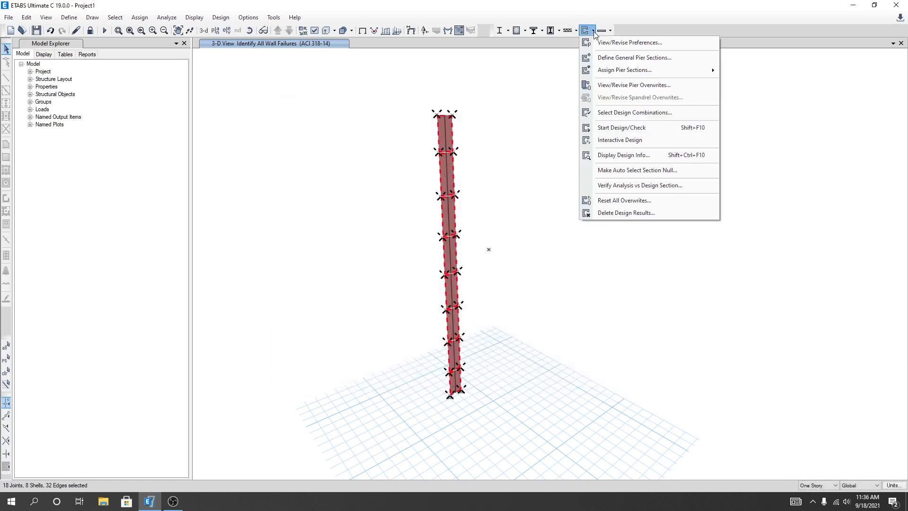
left_click(626, 129)
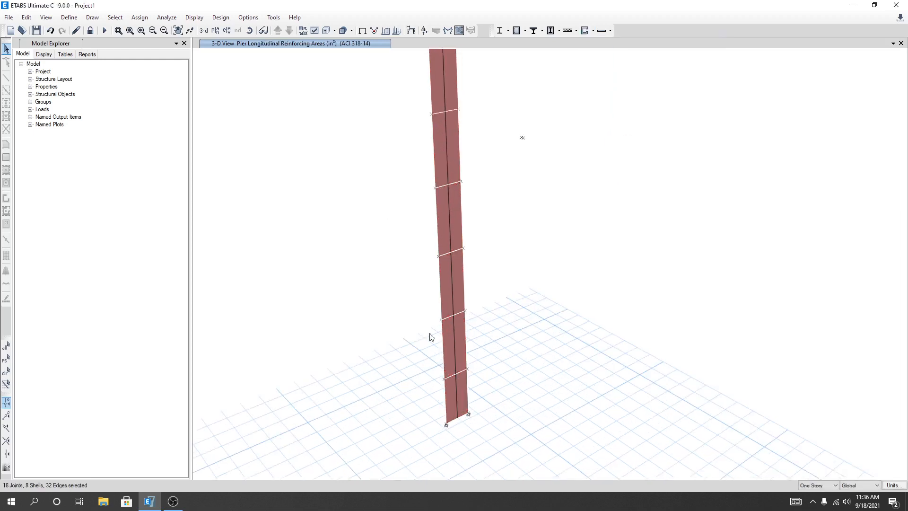
scroll(432, 336, "up", 5)
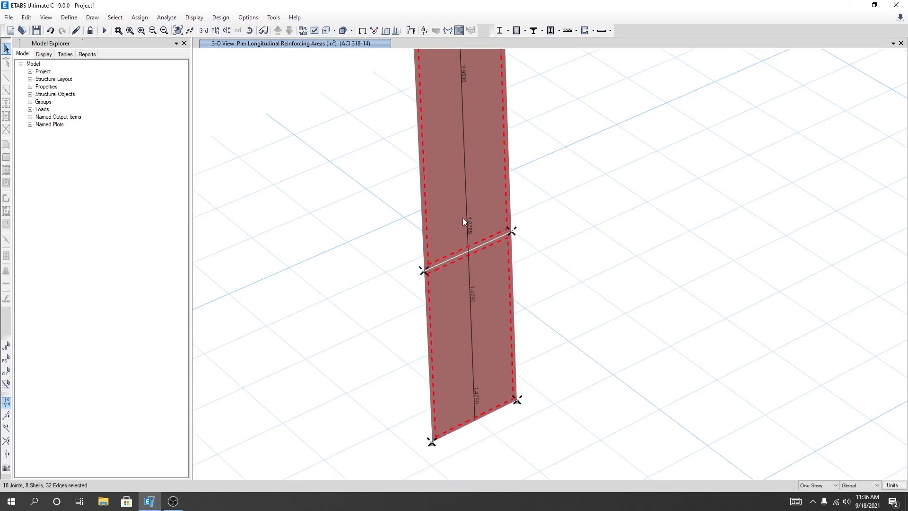
Examine the longitudinal reinforcing areas along the full height of the pier, from the base to the upper stories
middle_click_drag(542, 124, 539, 347)
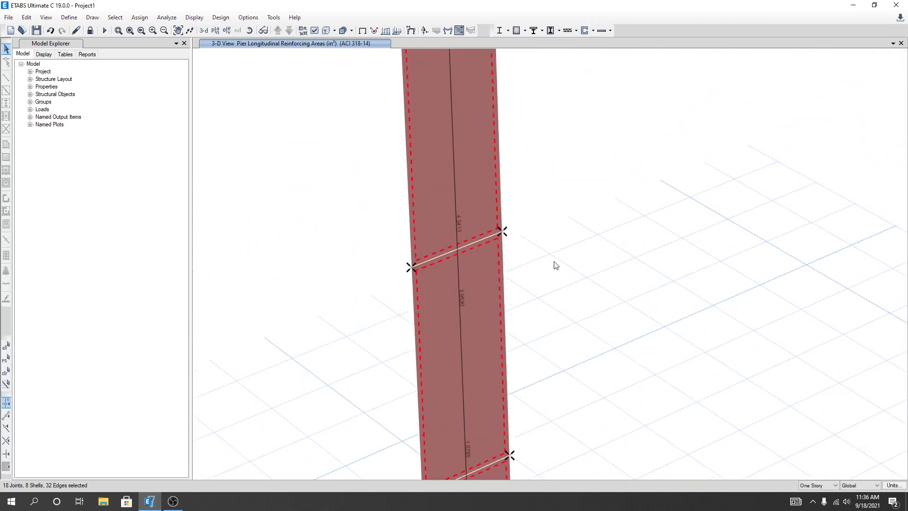
scroll(555, 262, "down", 3)
middle_click_drag(553, 166, 509, 320)
middle_click_drag(513, 246, 511, 367)
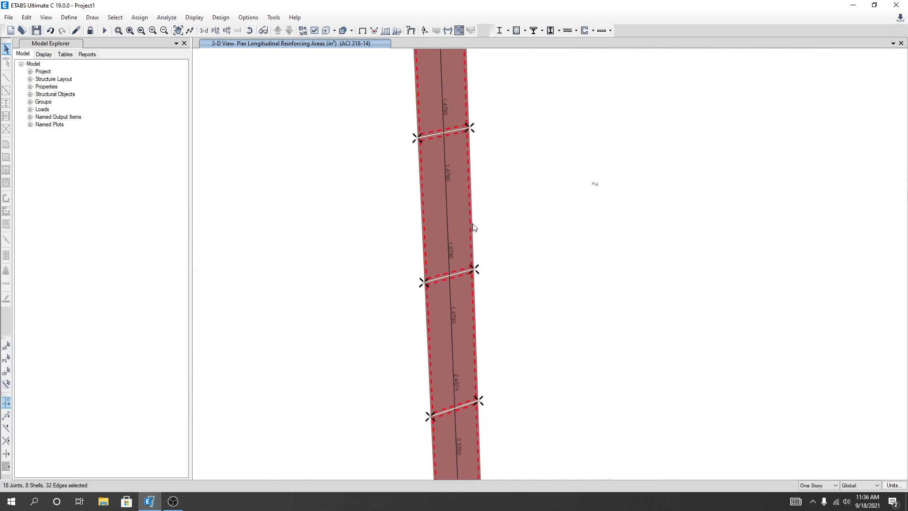
middle_click_drag(474, 176, 475, 254)
scroll(480, 195, "down", 3)
middle_click_drag(501, 155, 492, 321)
middle_click_drag(502, 279, 507, 196)
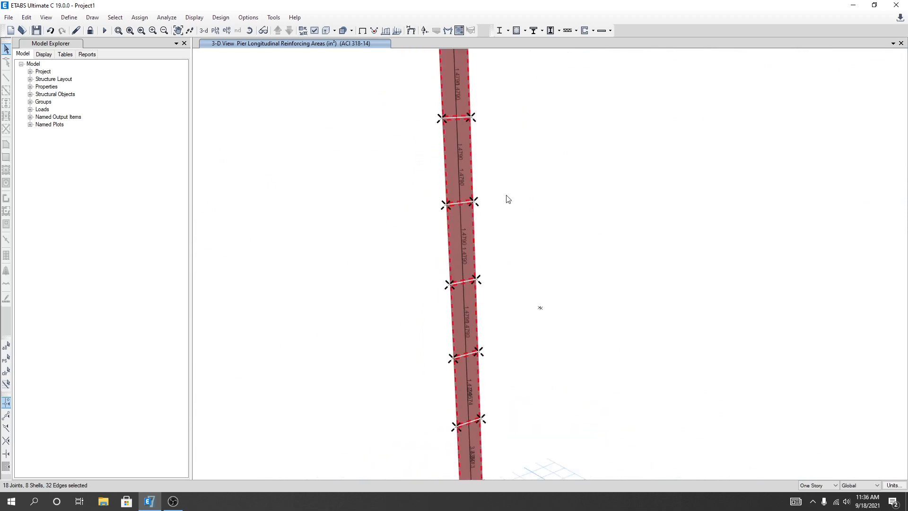
scroll(516, 246, "down", 3)
scroll(511, 367, "up", 5)
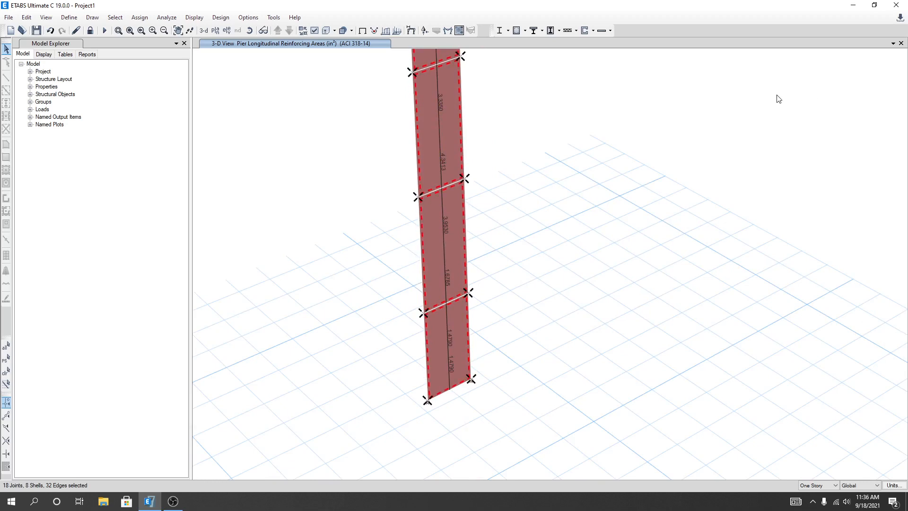
Open the workbook Shear Wall Rebar Calculation ACI 318-14 from All Excel file > All > Detailing and rebar Calculation on the desktop
left_click(854, 6)
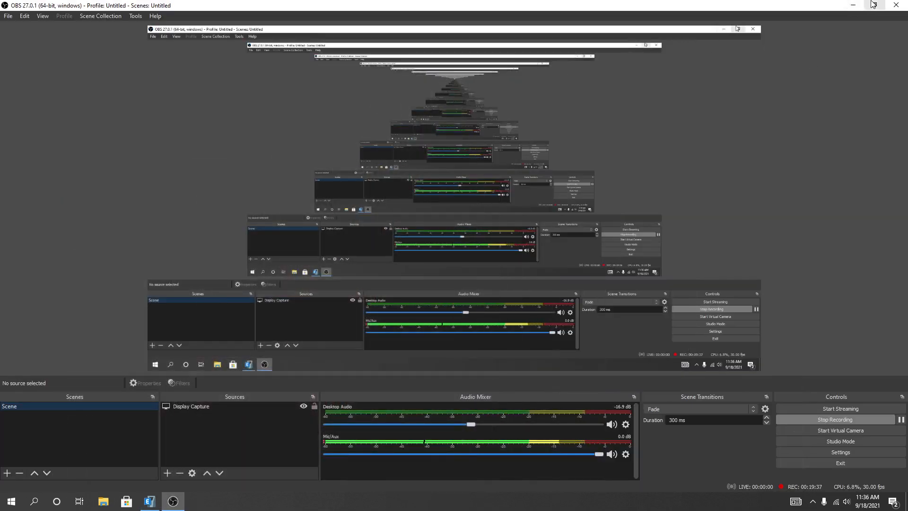
left_click(854, 6)
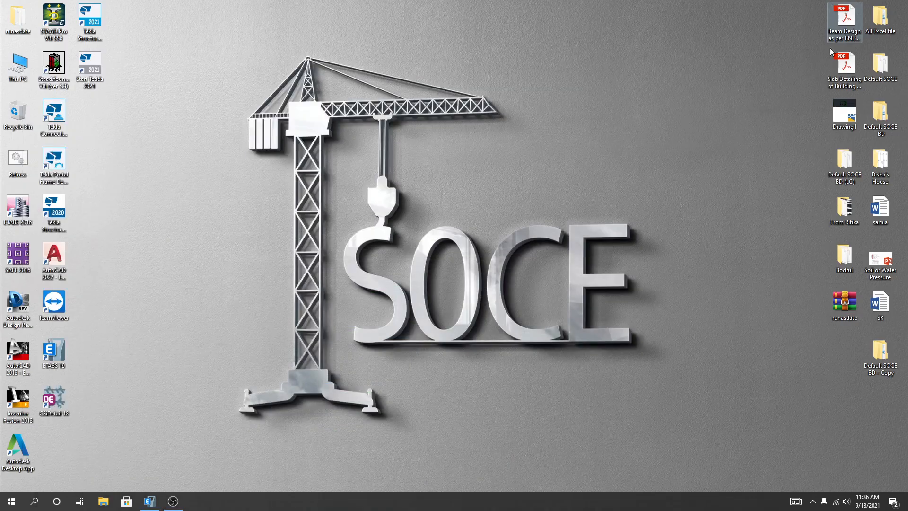
double_click(880, 18)
double_click(174, 106)
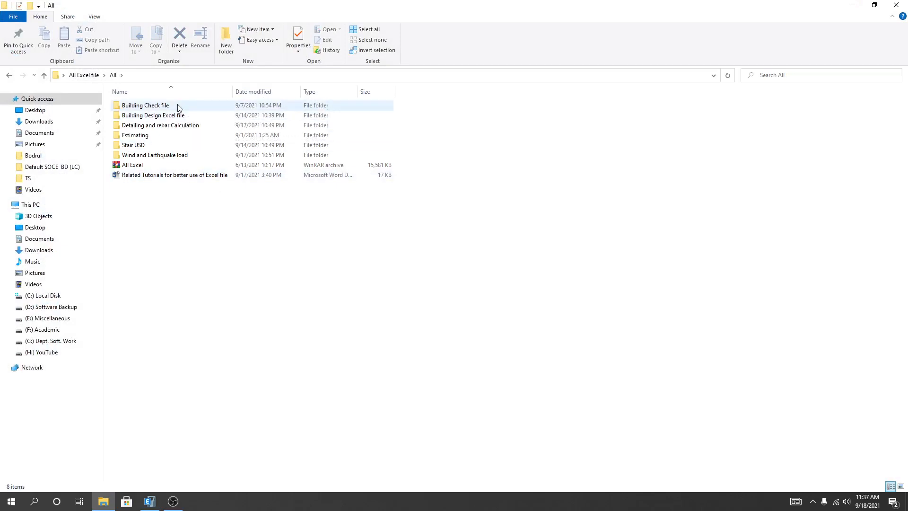
double_click(163, 125)
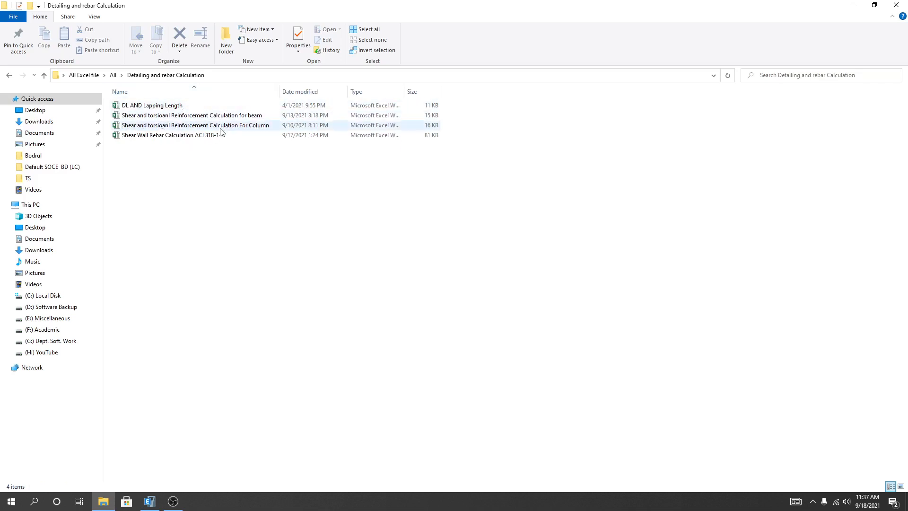
left_click(198, 137)
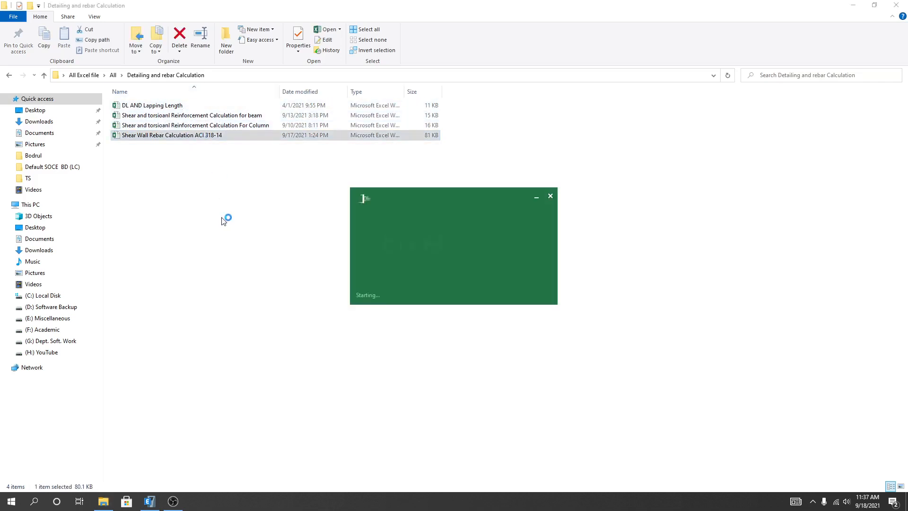
left_click(562, 21)
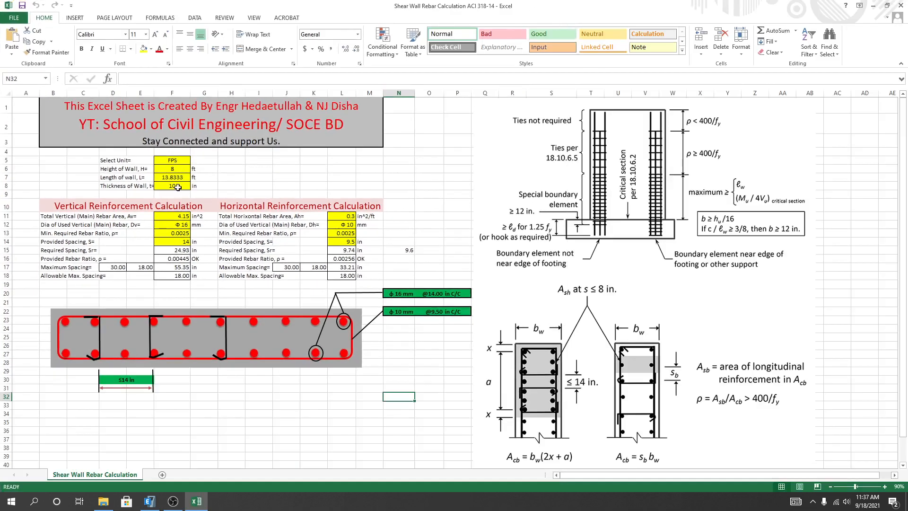
Check the unit selection in the rebar sheet and set the height of wall to 10 ft
left_click(170, 158)
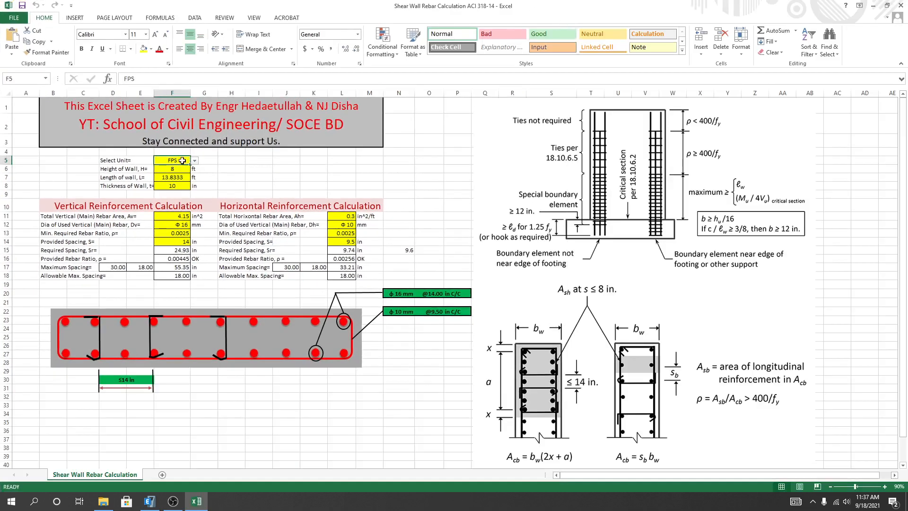
left_click(235, 168)
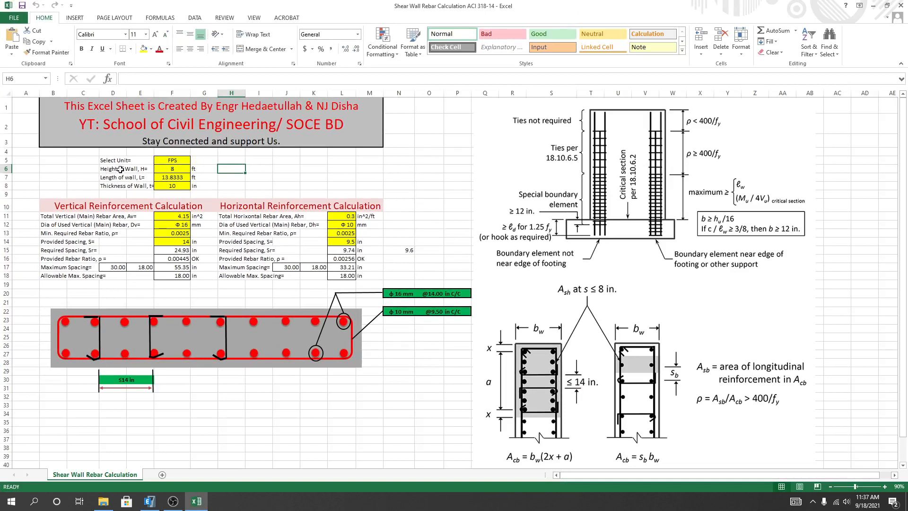
left_click(172, 169)
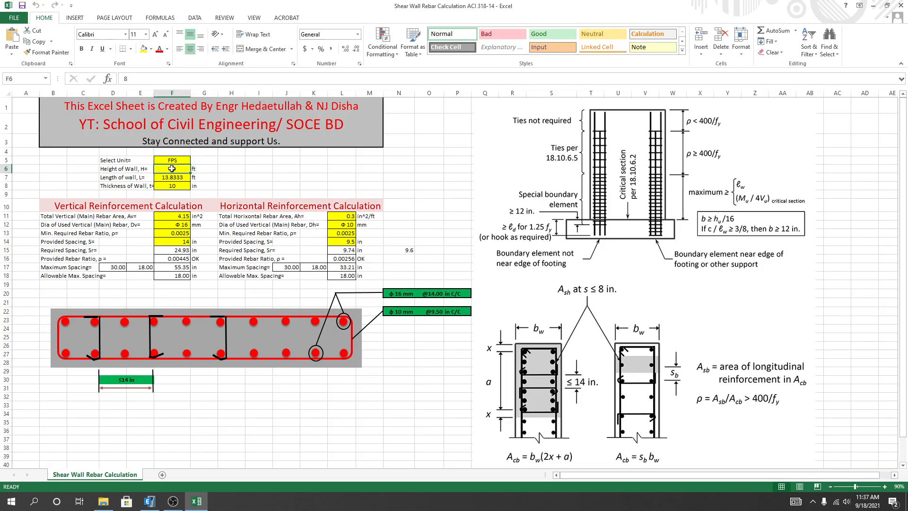
type("10")
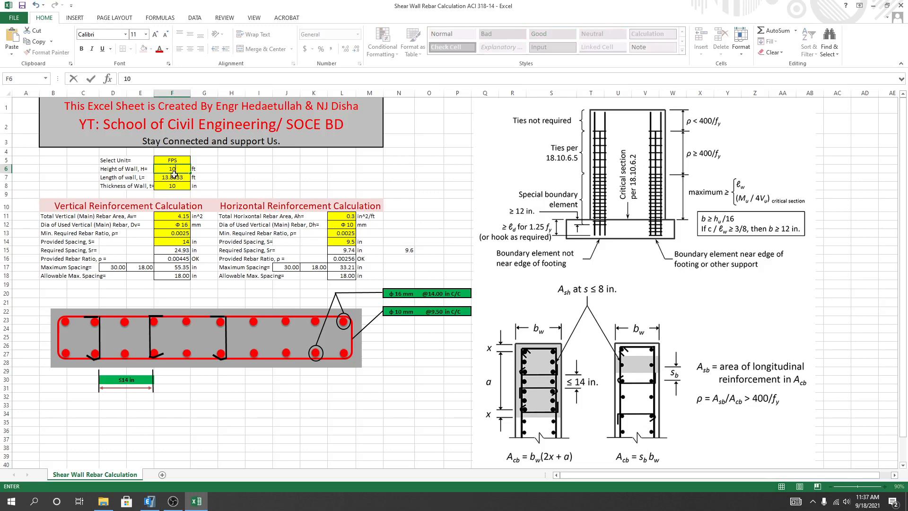
key("Return")
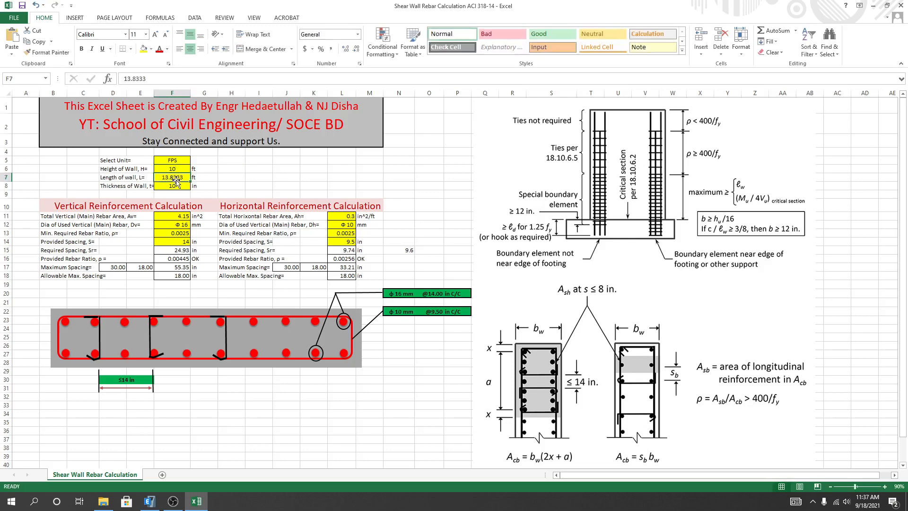
Switch to ETABS and open the design details of pier P1 at the panel with the 4.3413 in² reinforcing area
left_click(149, 501)
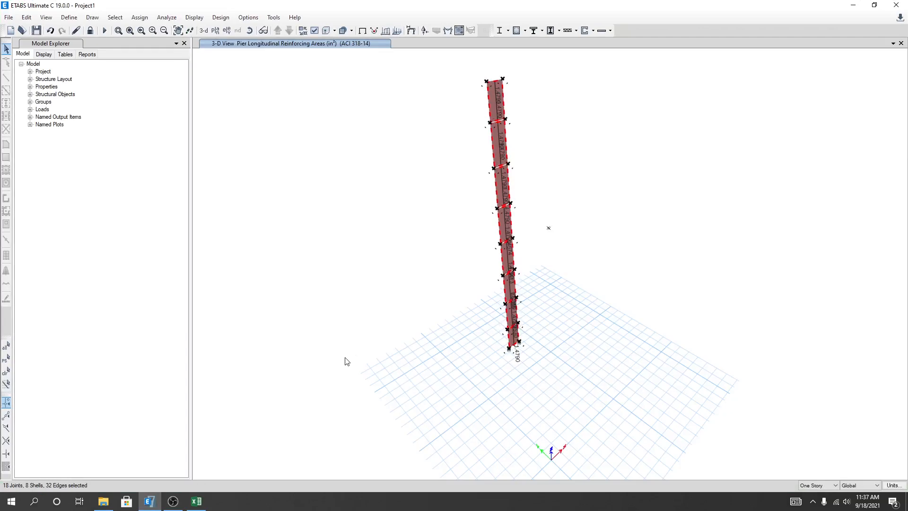
scroll(511, 280, "up", 5)
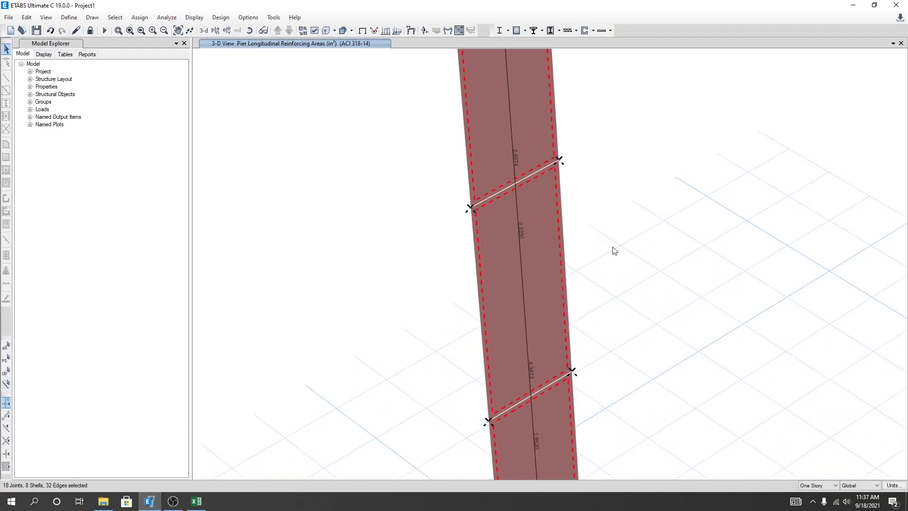
middle_click_drag(612, 247, 602, 222)
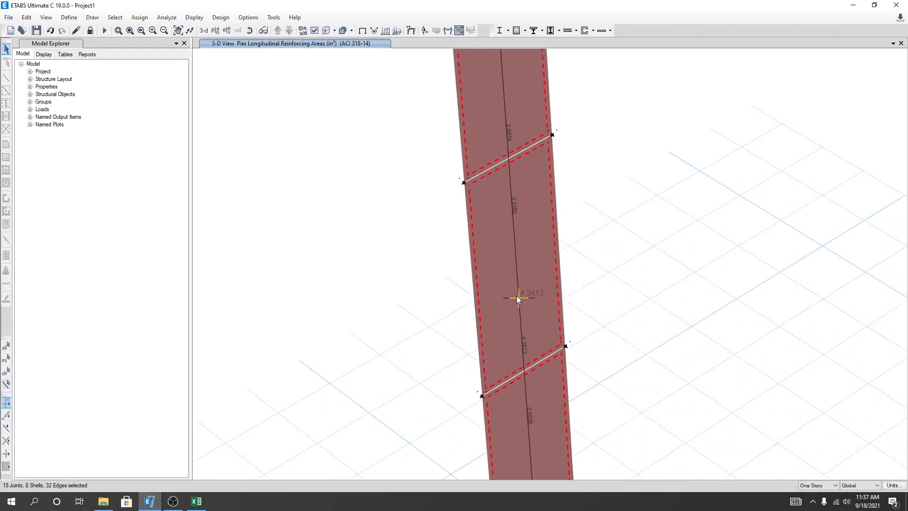
right_click(517, 295)
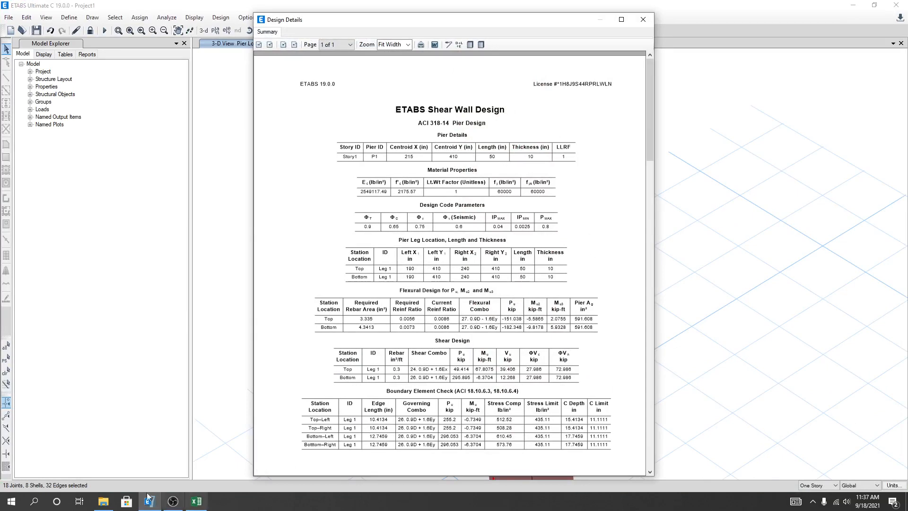
Convert the 50 in pier length to feet by dividing 50 by 12 in Calculator
left_click(11, 501)
left_click(54, 443)
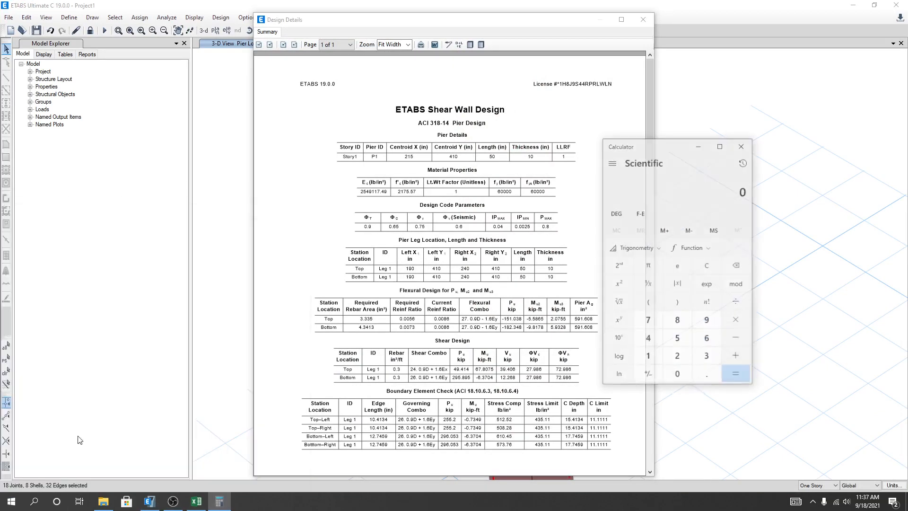
left_click(678, 339)
left_click(677, 375)
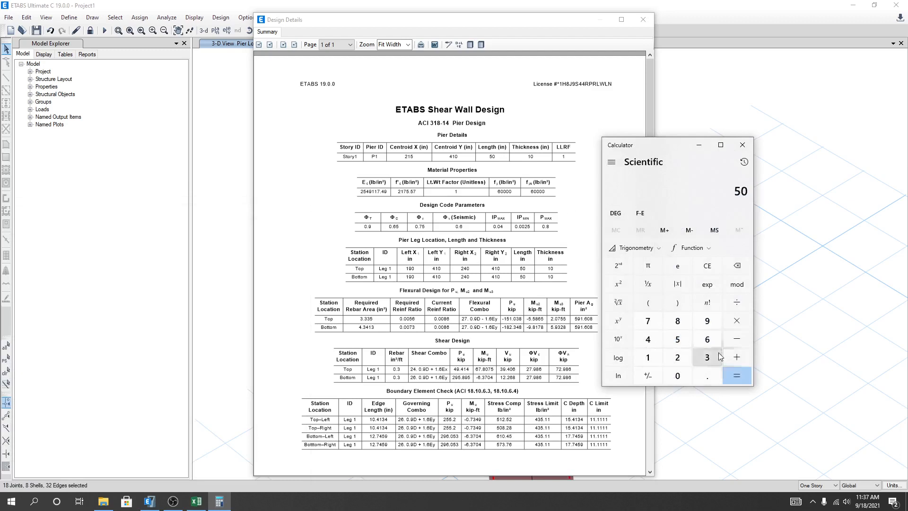
left_click(737, 303)
left_click(660, 359)
left_click(678, 357)
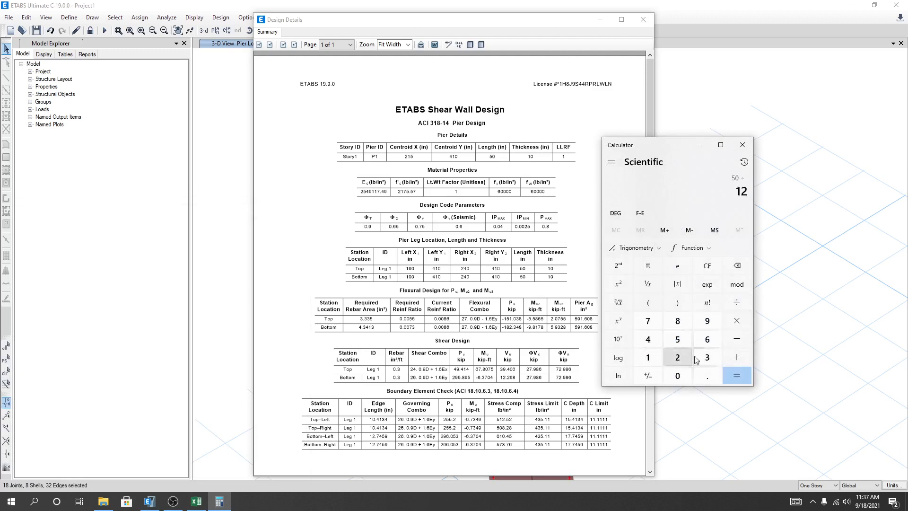
left_click(736, 376)
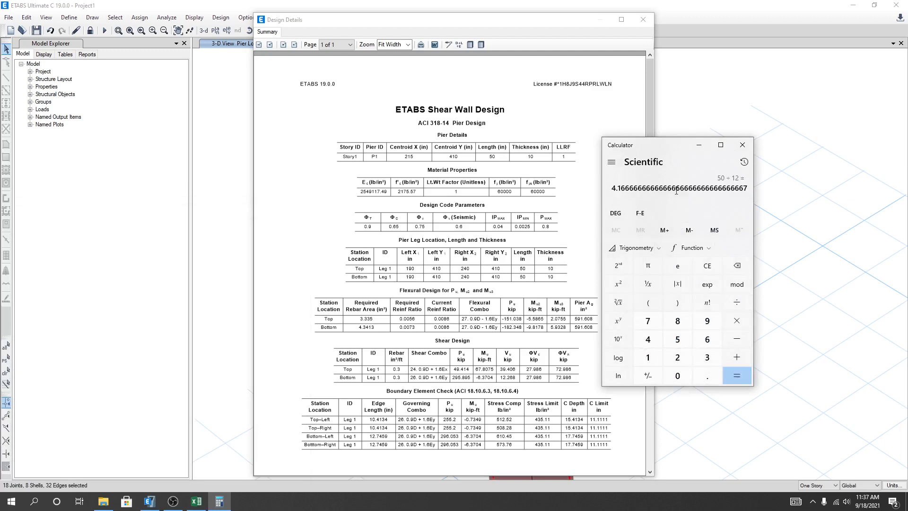
Copy 4.1666 from the Calculator result into the Excel sheet's length of wall, and check the wall thickness input
left_click_drag(614, 189, 632, 190)
right_click(626, 188)
left_click(645, 200)
left_click(197, 501)
right_click(175, 176)
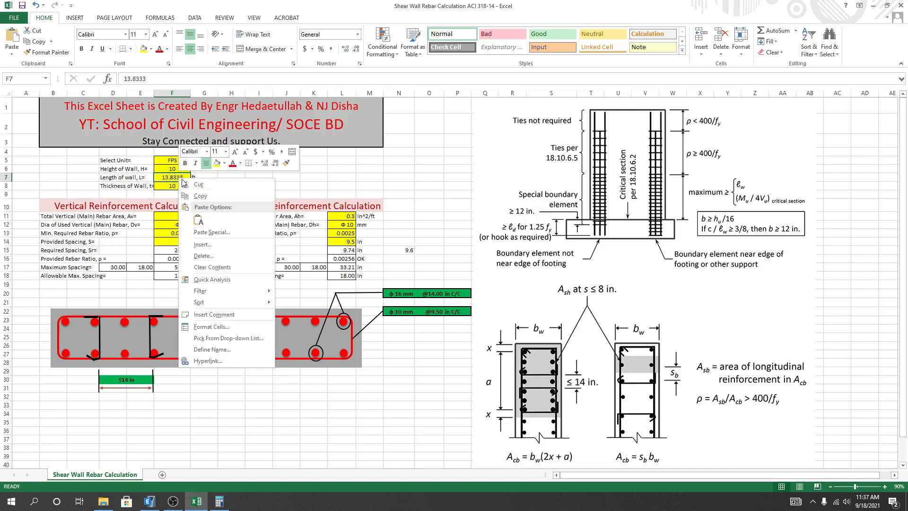
left_click(209, 219)
left_click(251, 181)
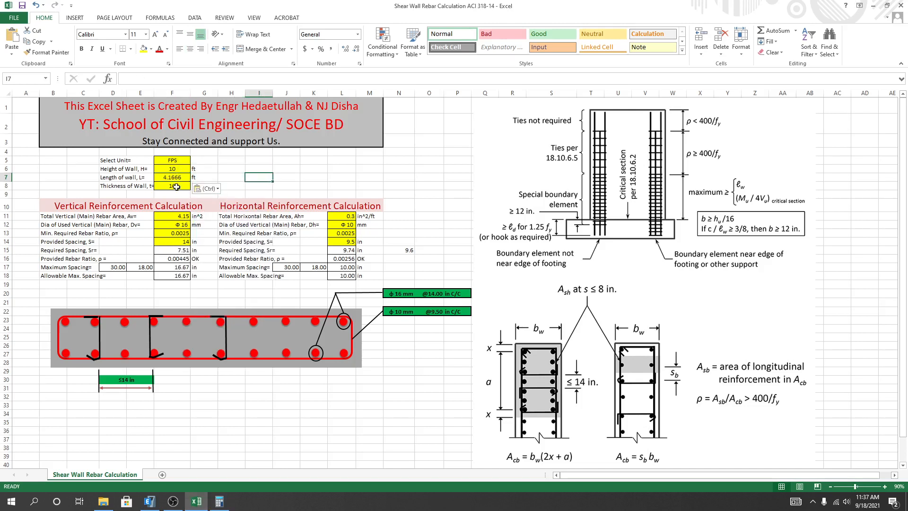
left_click(177, 188)
left_click(275, 179)
left_click(175, 185)
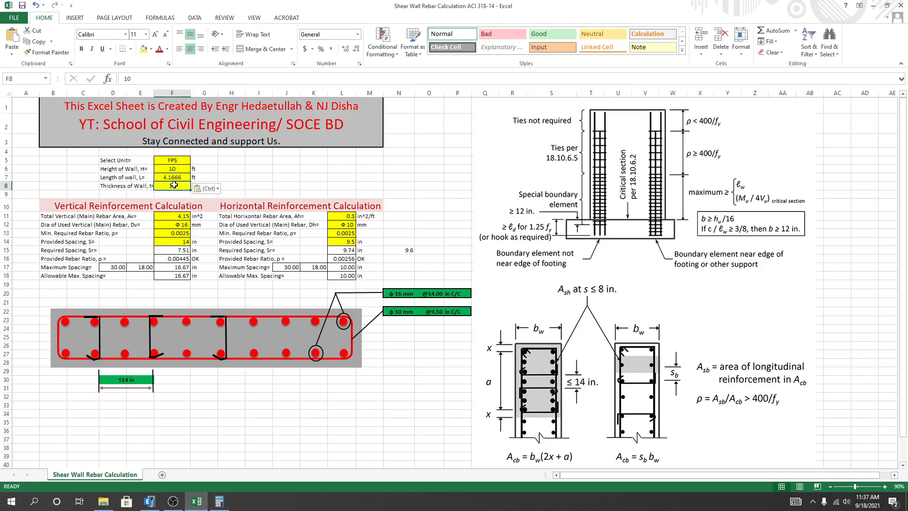
left_click(282, 181)
Try the MKS unit option in the rebar sheet and switch the unit selection back to FPS
left_click(175, 160)
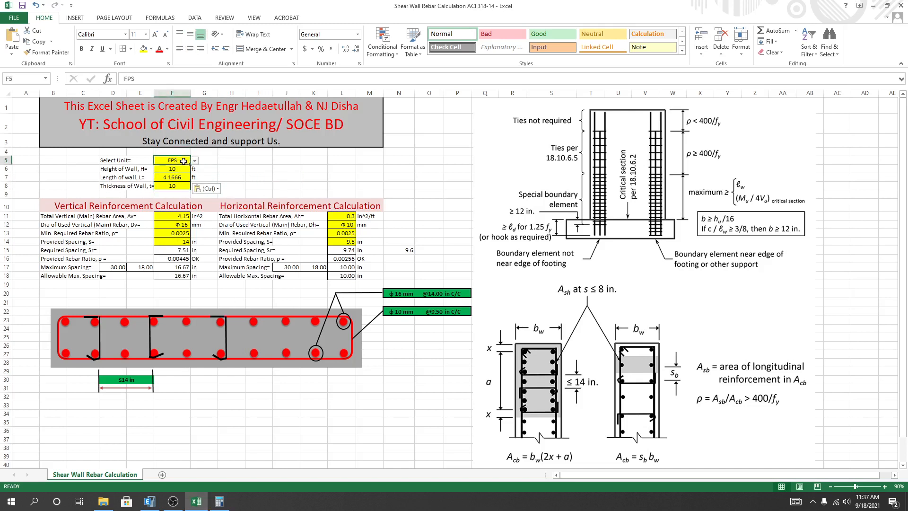
left_click(195, 161)
left_click(174, 167)
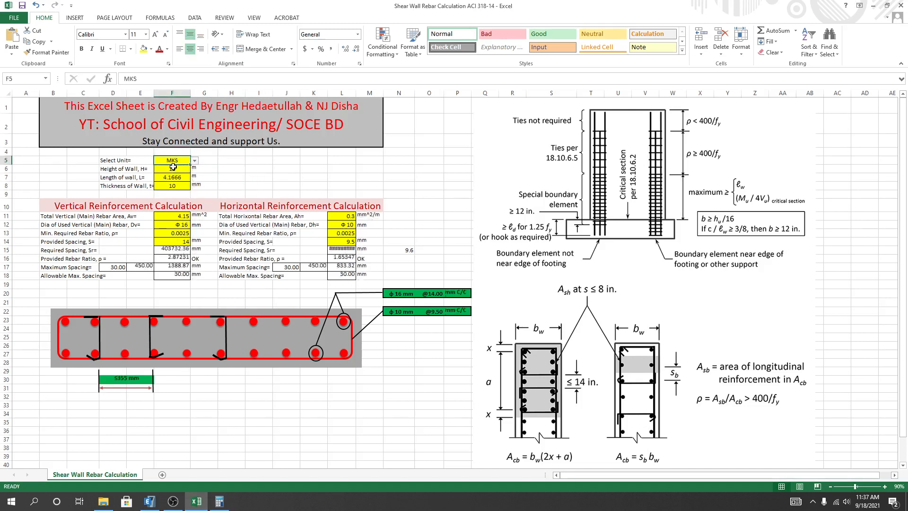
left_click(195, 161)
left_click(181, 174)
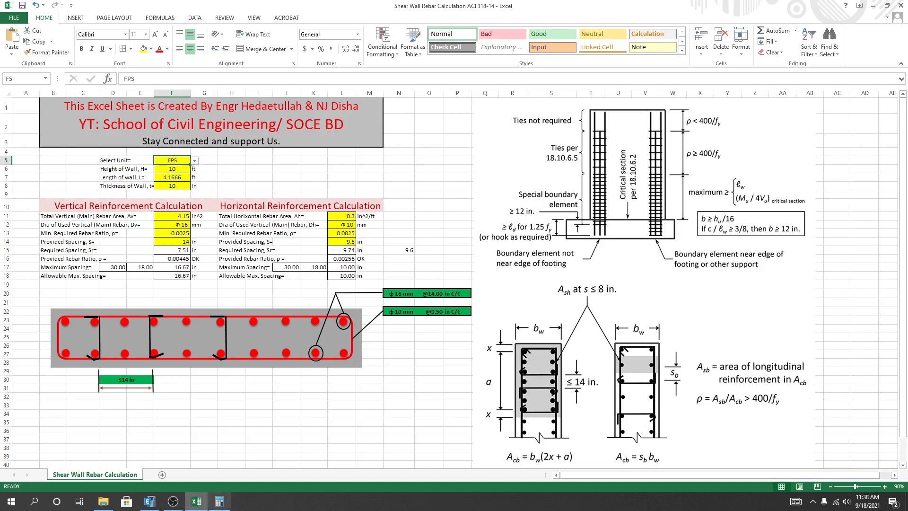
Check the required rebar area in the ETABS pier report and set the Excel sheet's total vertical rebar area Av to 4.31 in²
mouse_move(215, 504)
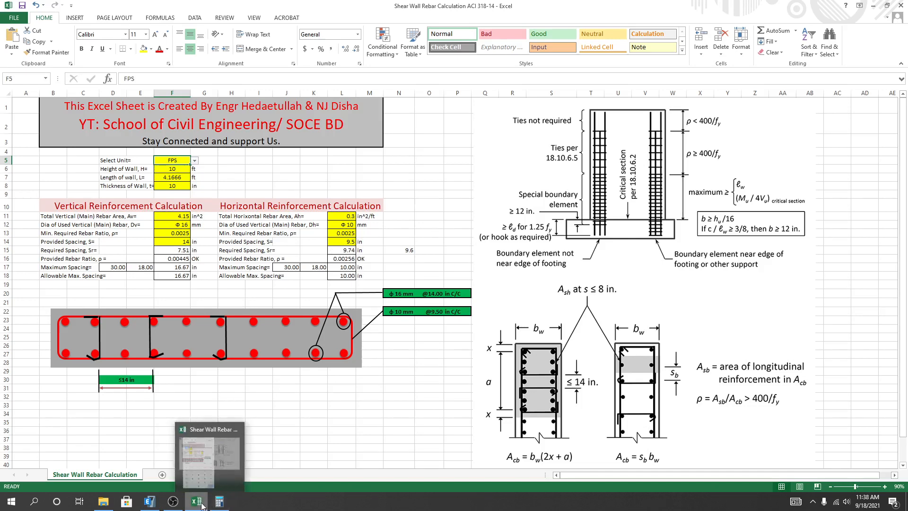
left_click(149, 501)
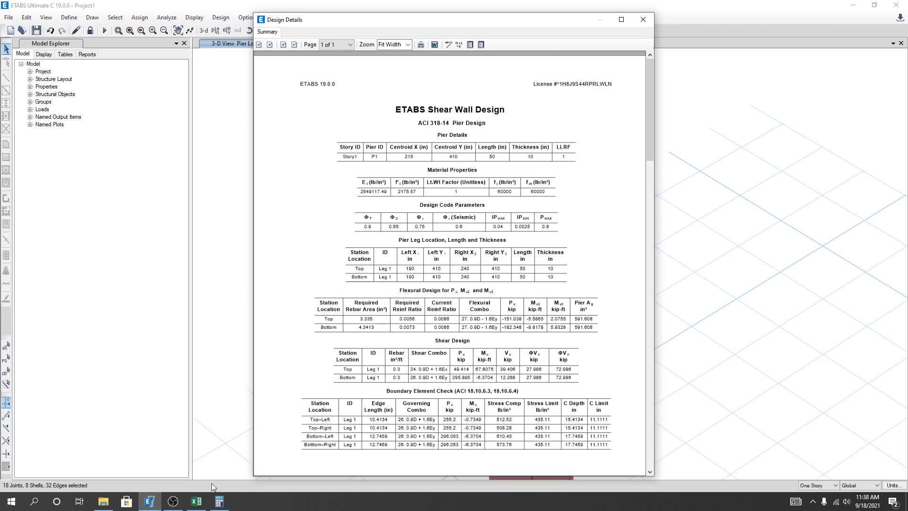
left_click(196, 501)
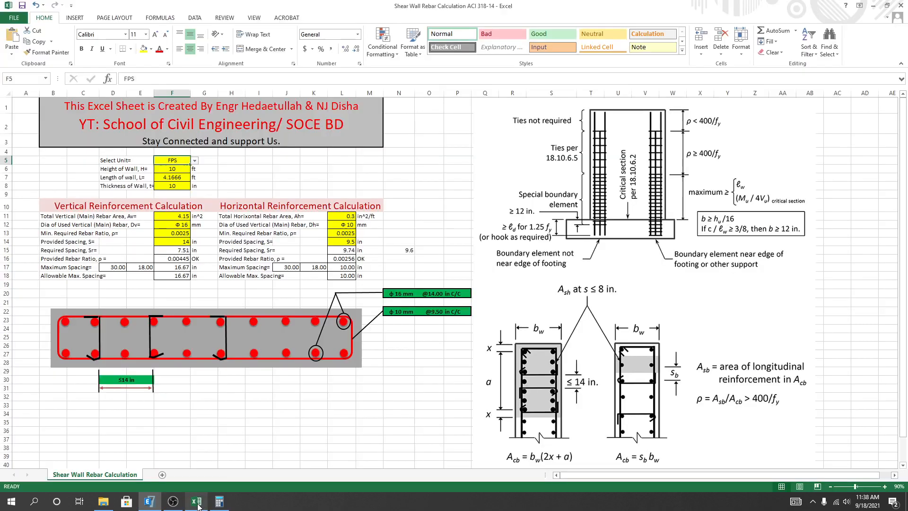
left_click(180, 217)
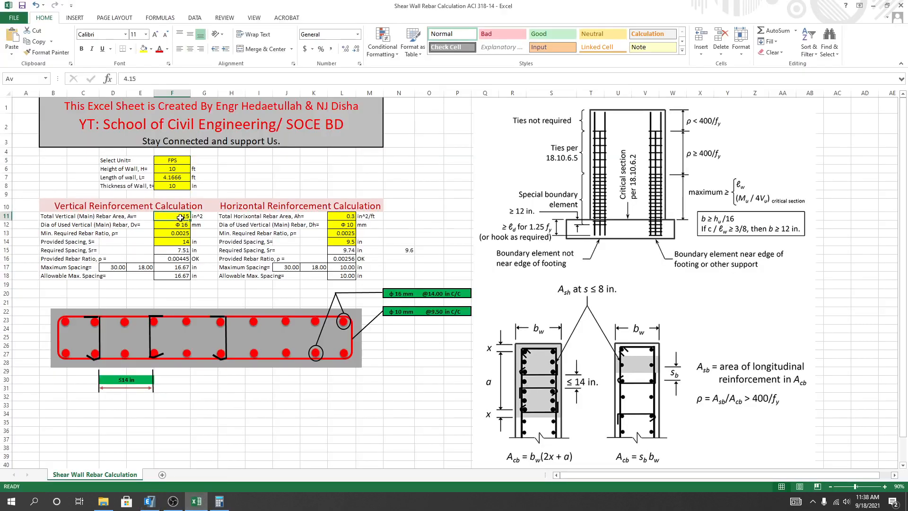
type("4")
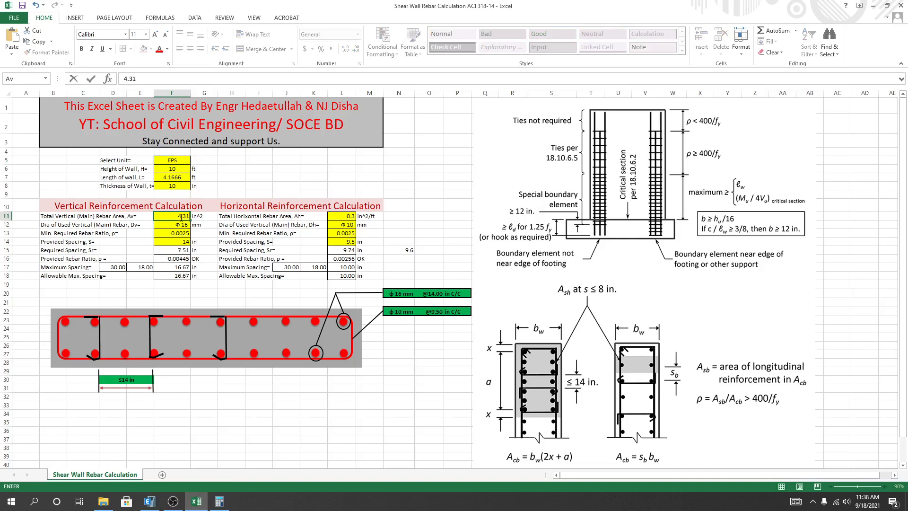
type(".31")
key("Return")
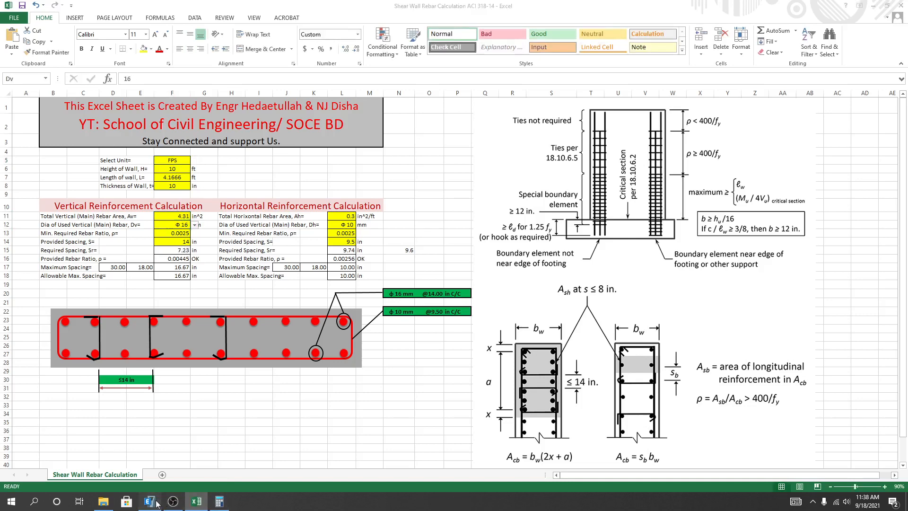
Check the bottom required rebar area in the ETABS pier report and set the Excel sheet's total vertical rebar area Av to 4.3413 in²
left_click(149, 501)
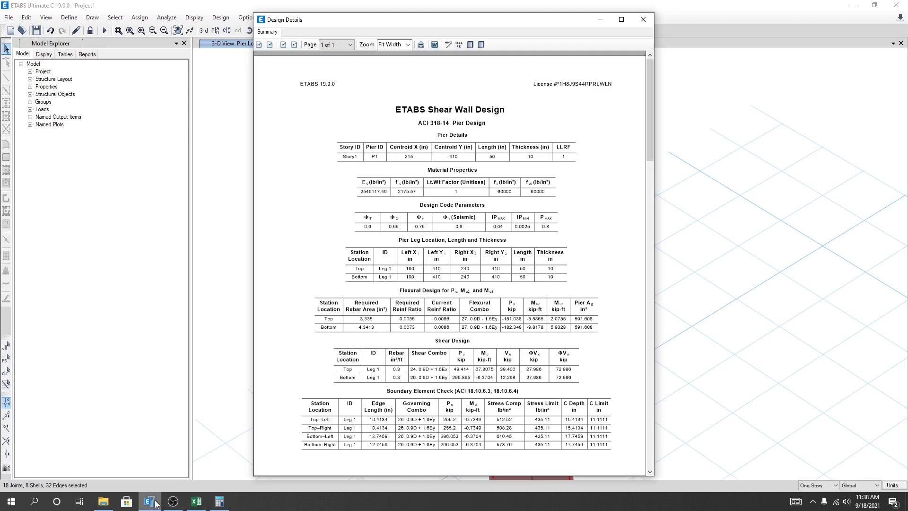
left_click(196, 502)
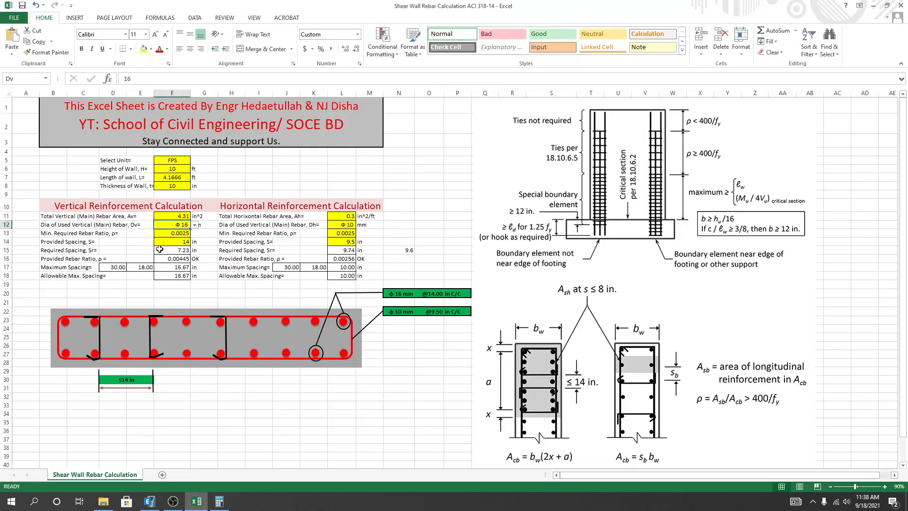
left_click(187, 216)
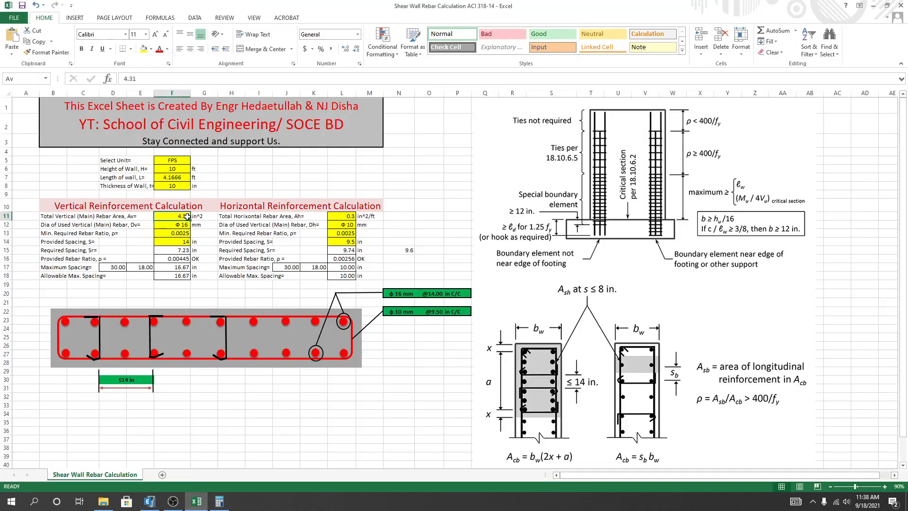
double_click(133, 78)
type("413")
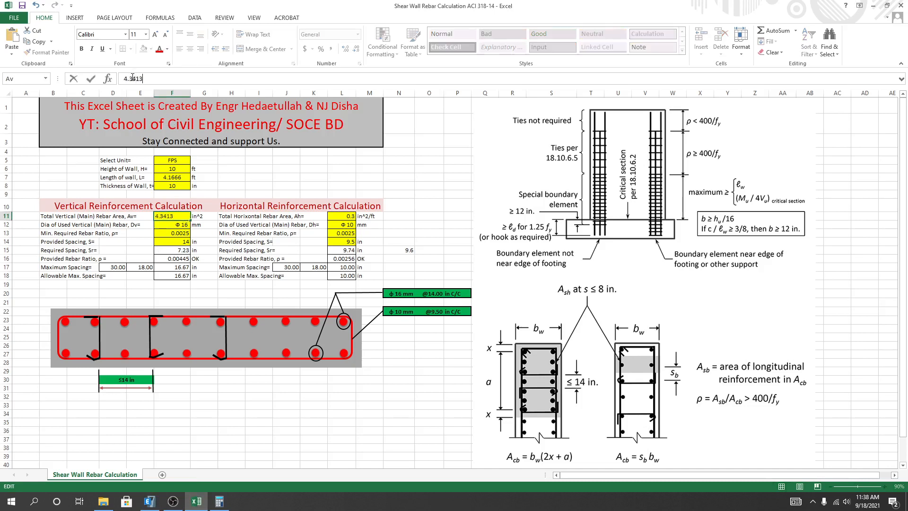
key("Return")
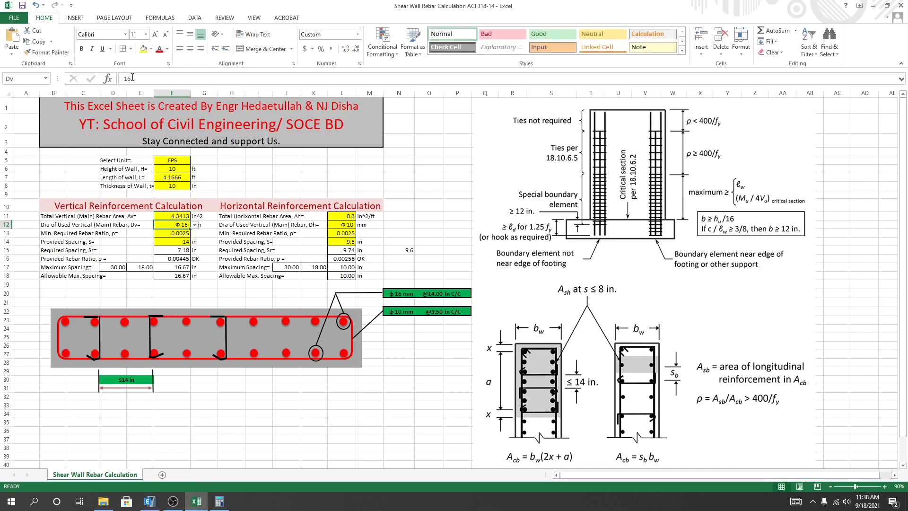
left_click(196, 301)
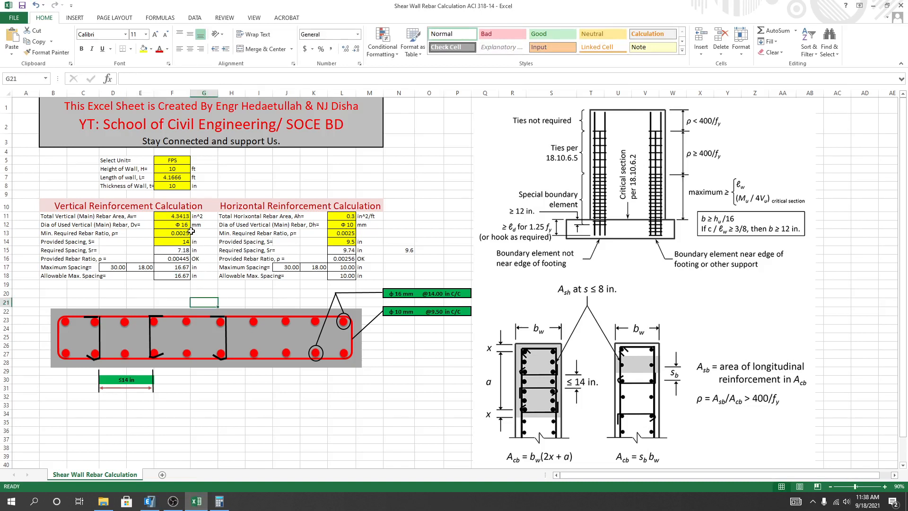
Choose 16 mm as the diameter Dv of the vertical main rebar
left_click(184, 228)
left_click(195, 225)
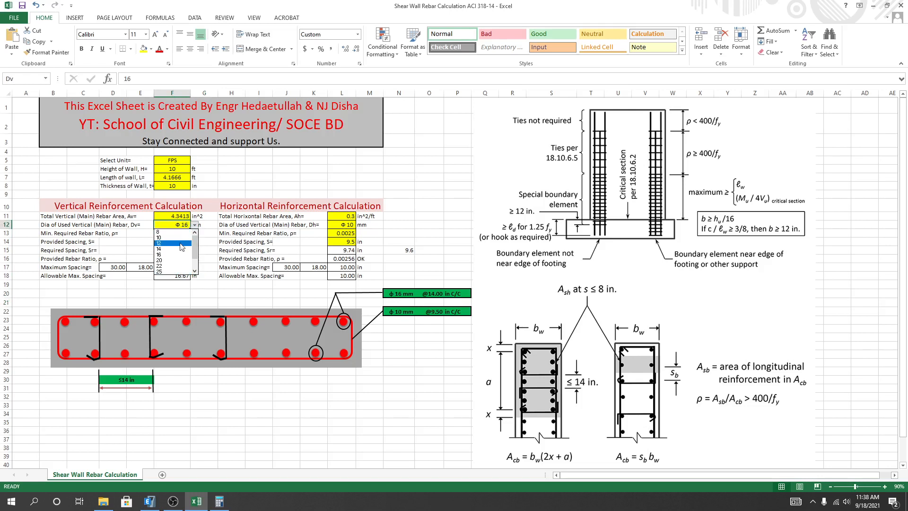
left_click(179, 255)
left_click(212, 241)
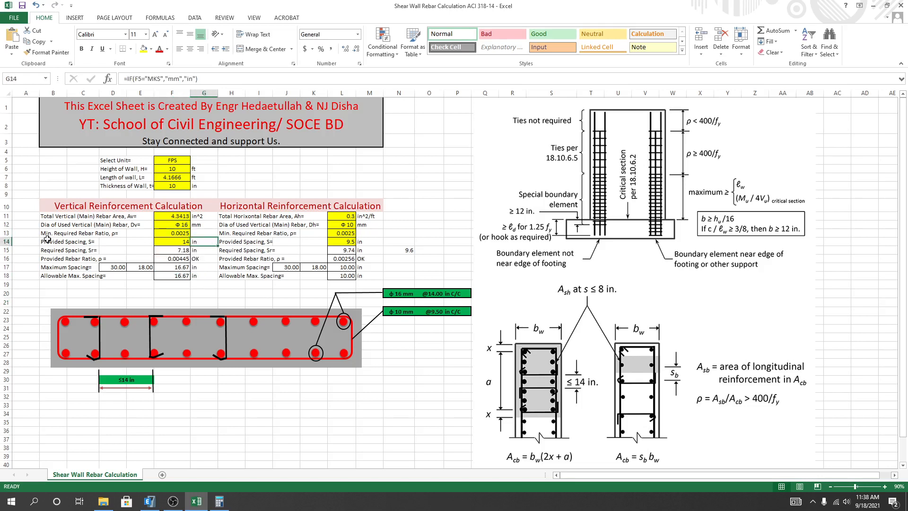
Look up the bottom required reinforcement ratio in the ETABS report and set the vertical minimum required rebar ratio to 0.0073 in Excel
left_click(175, 235)
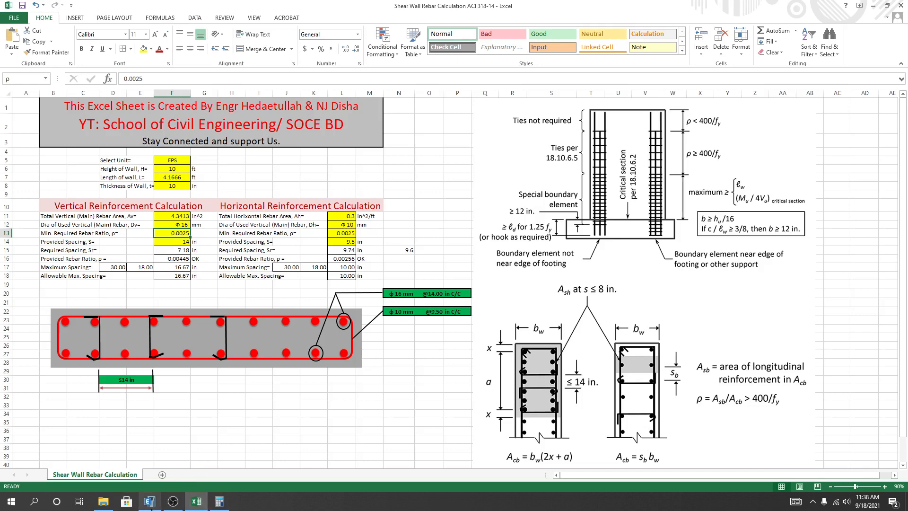
left_click(148, 501)
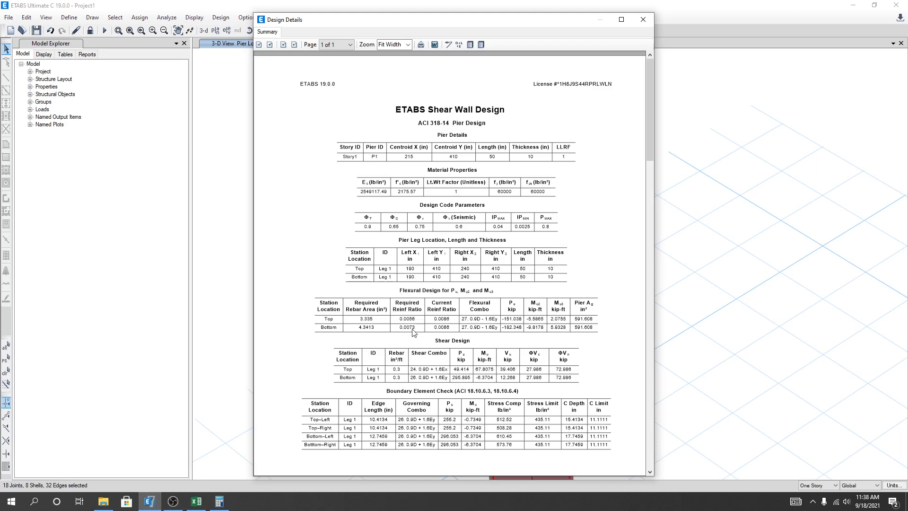
left_click(208, 502)
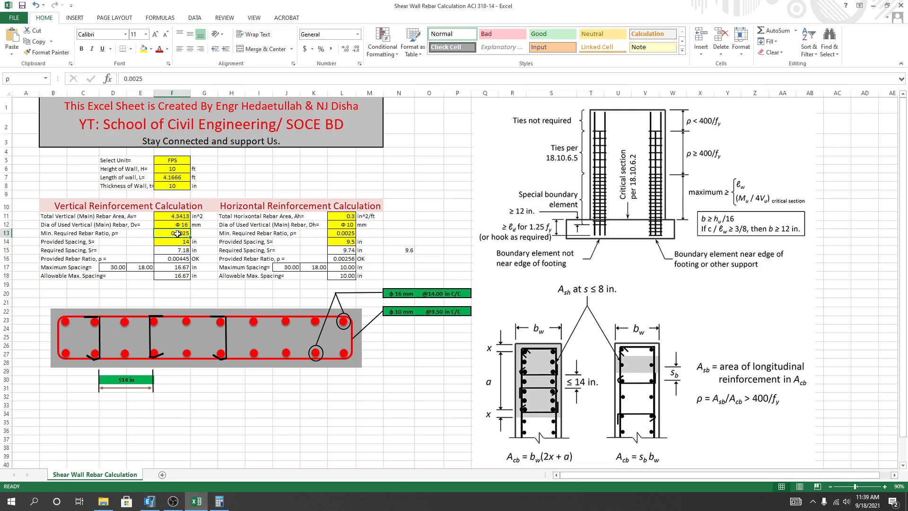
type("0")
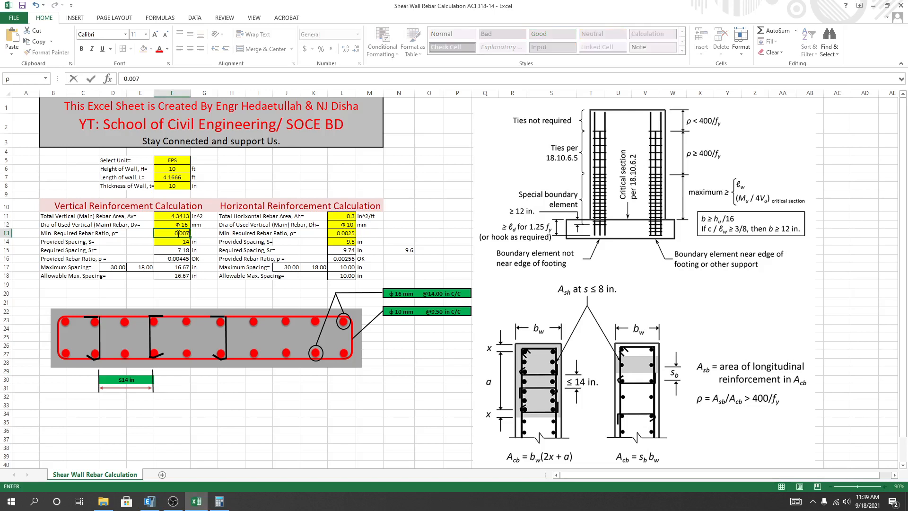
key("Return")
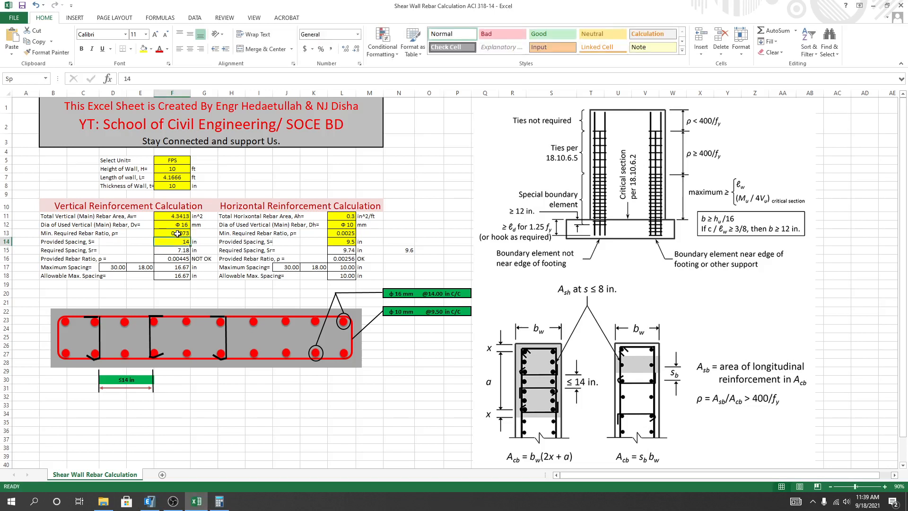
left_click(194, 294)
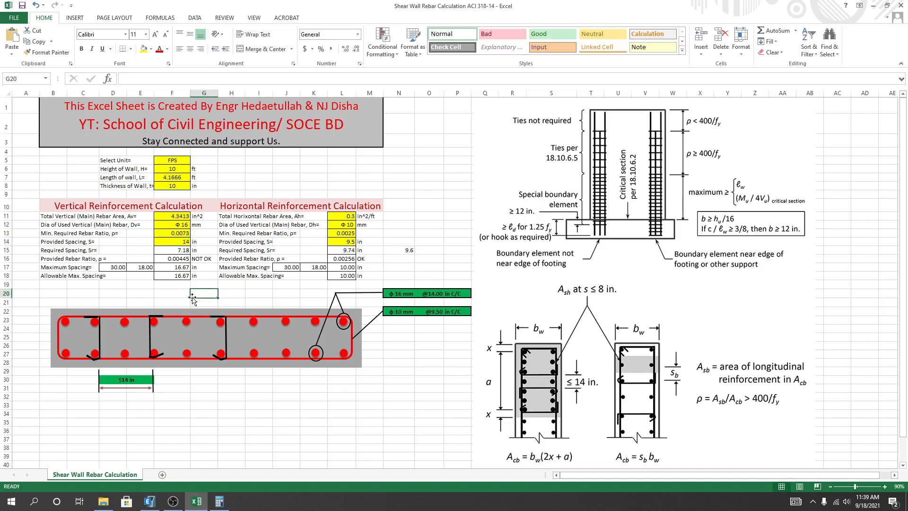
Set the provided vertical rebar spacing to 7 in, comparing it with the required and allowable maximum spacing
left_click(183, 241)
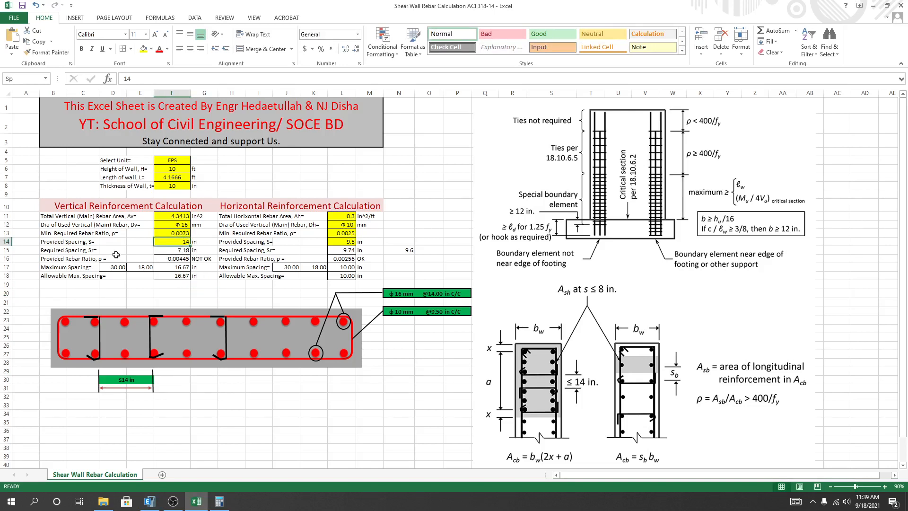
left_click(183, 250)
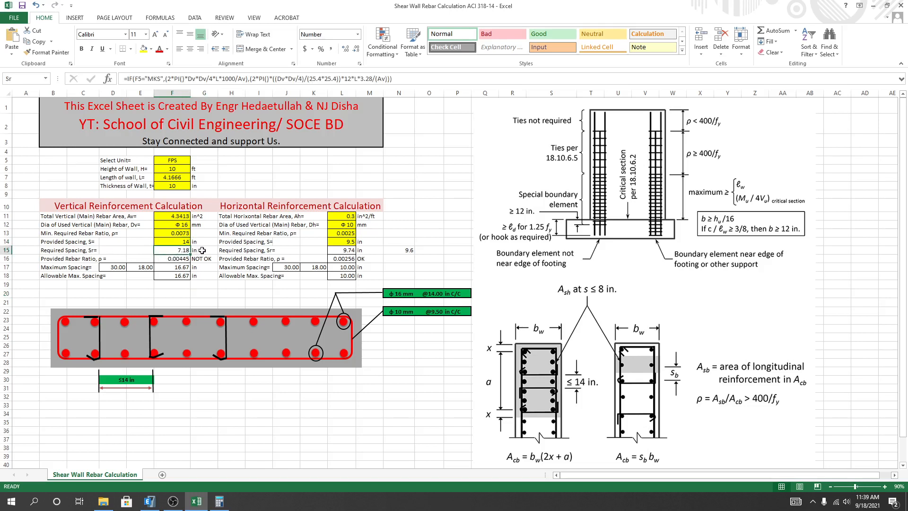
left_click(184, 242)
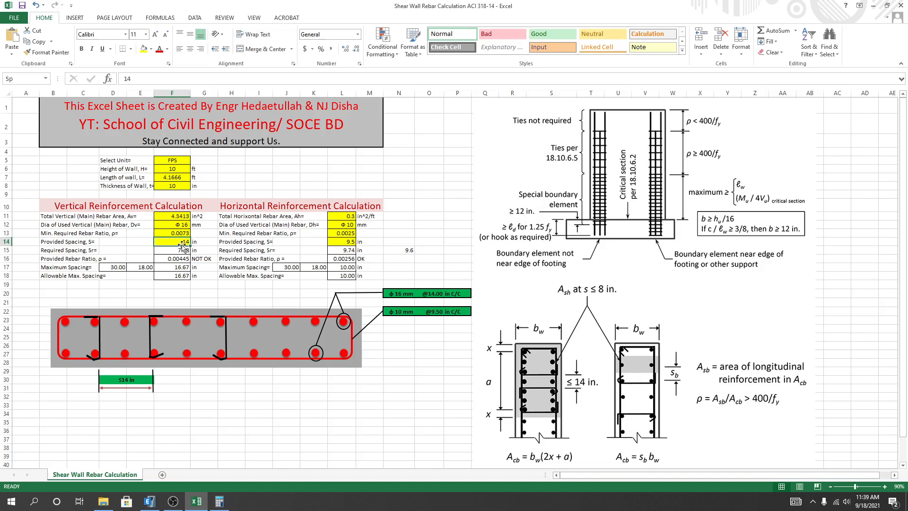
type("7")
key("Return")
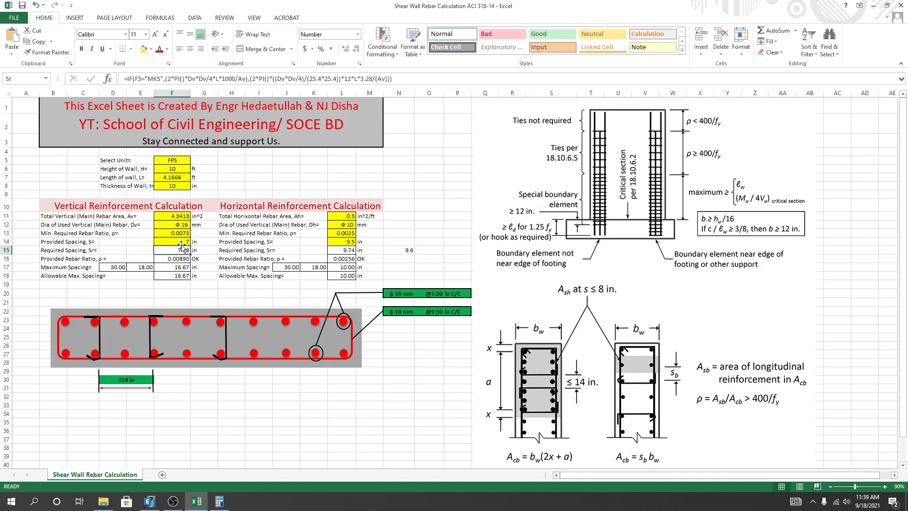
left_click(209, 250)
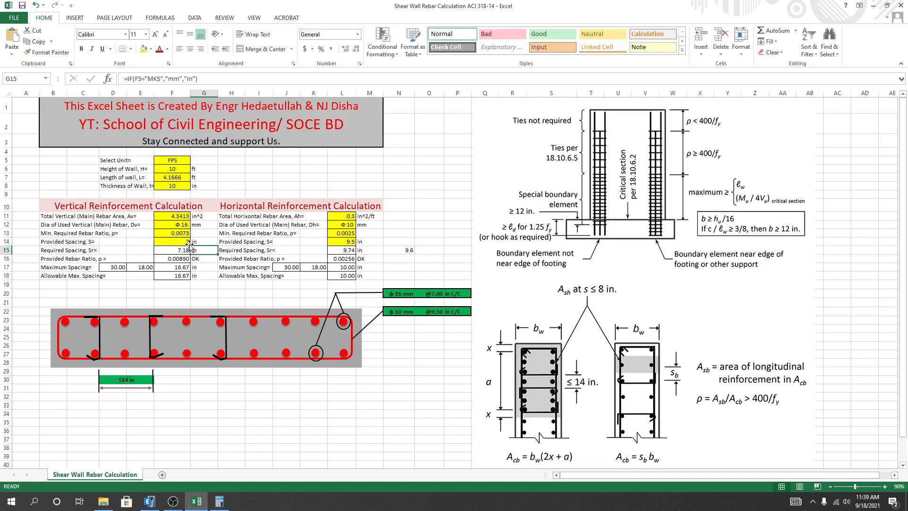
left_click(181, 287)
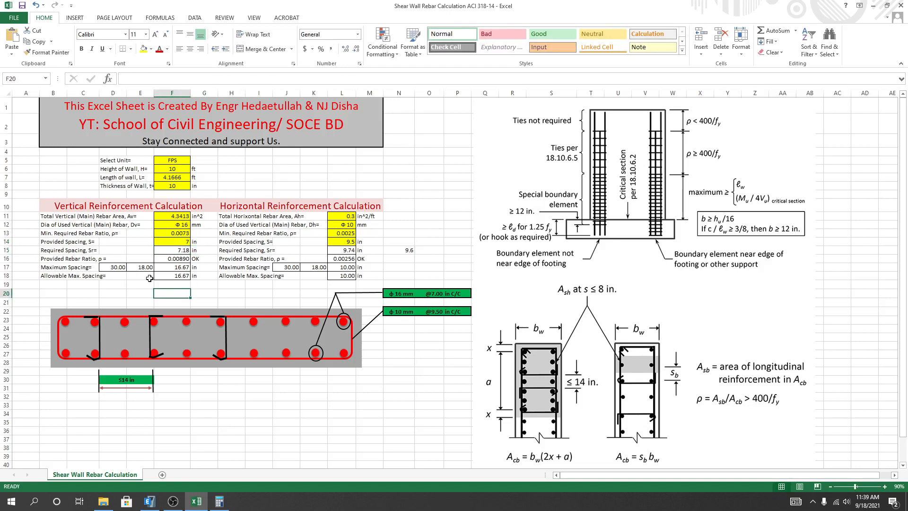
left_click(175, 276)
left_click(210, 297)
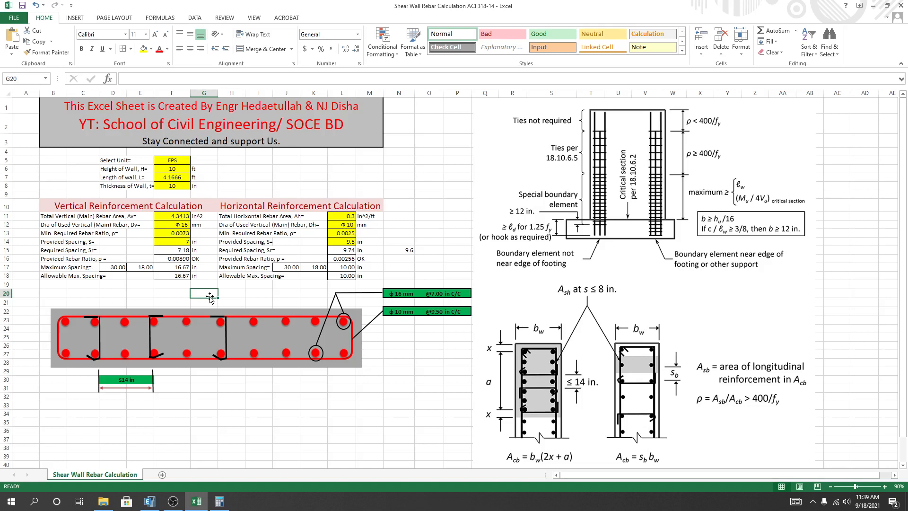
left_click(172, 296)
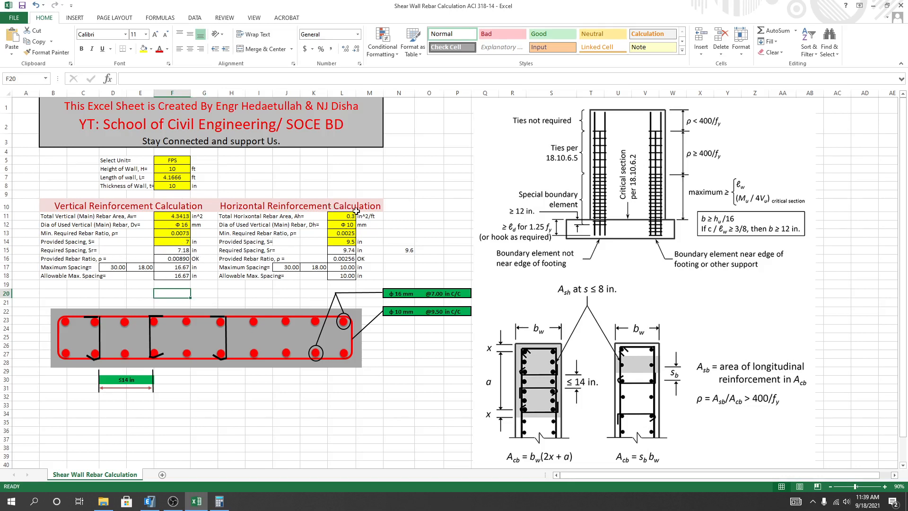
Compare the shear design rebar in the ETABS pier report with the Excel sheet's horizontal rebar area Ah and bar diameter Dh
left_click(149, 501)
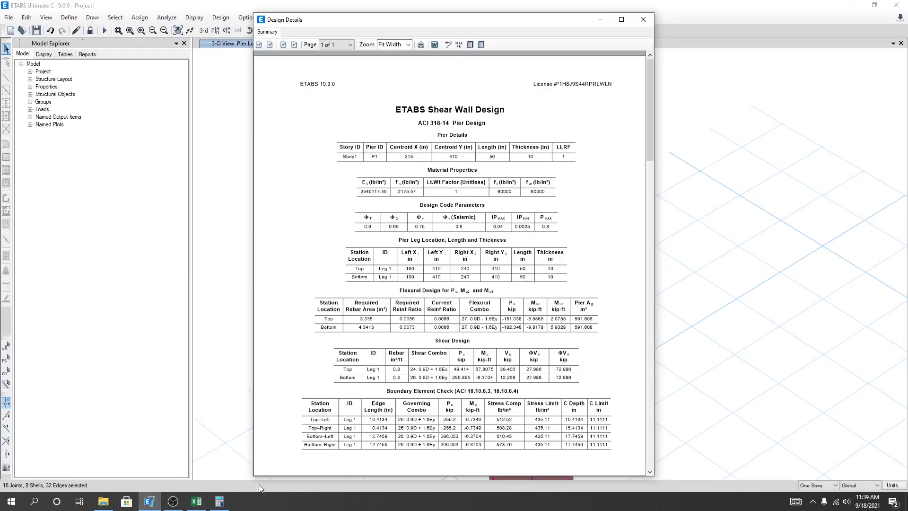
mouse_move(199, 504)
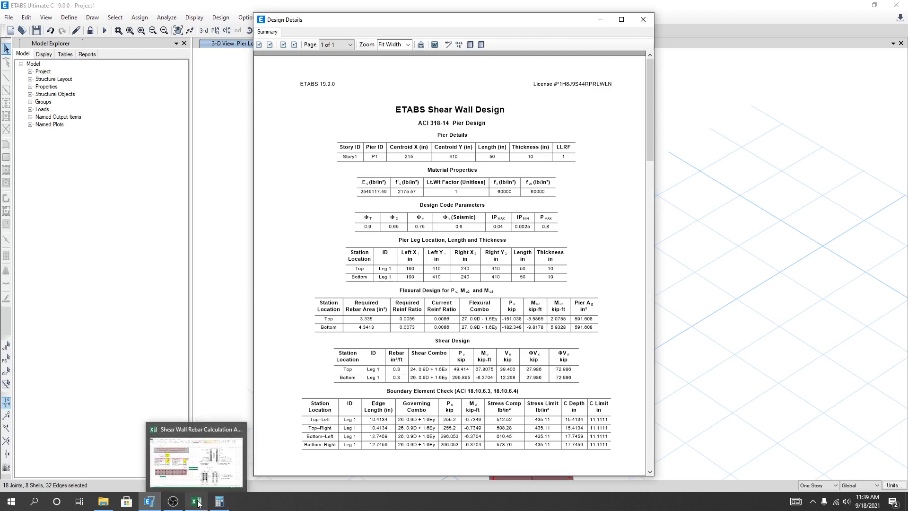
left_click(157, 507)
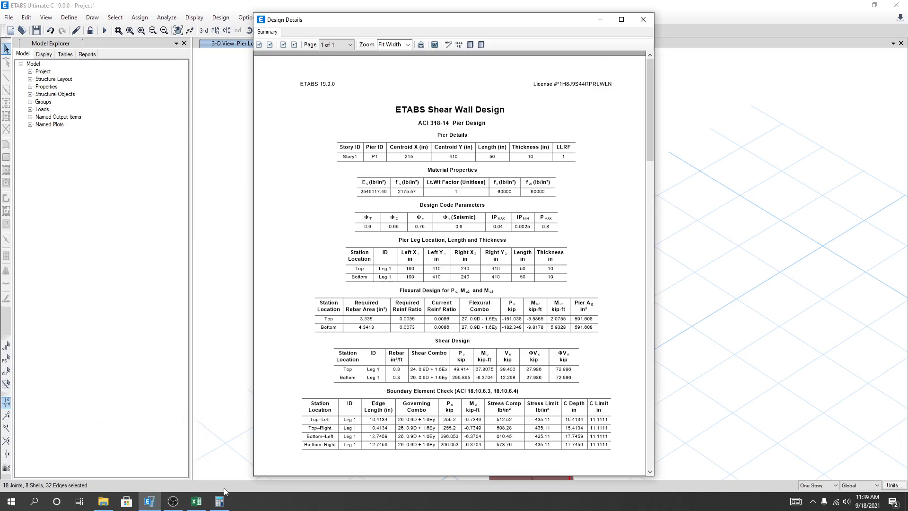
left_click(201, 501)
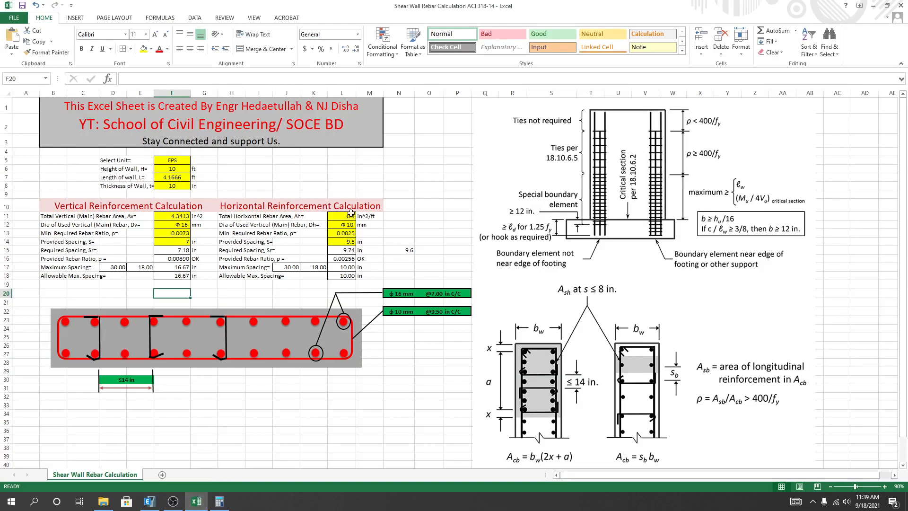
left_click(348, 225)
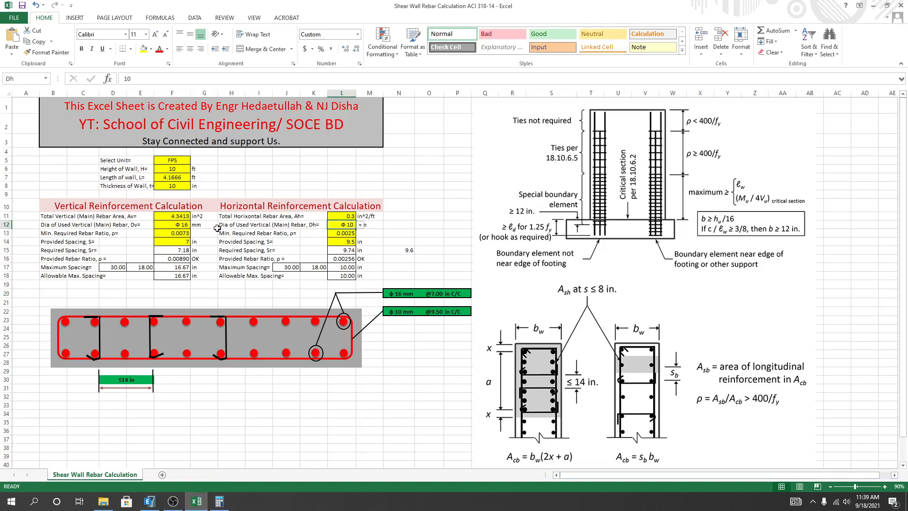
left_click(262, 251)
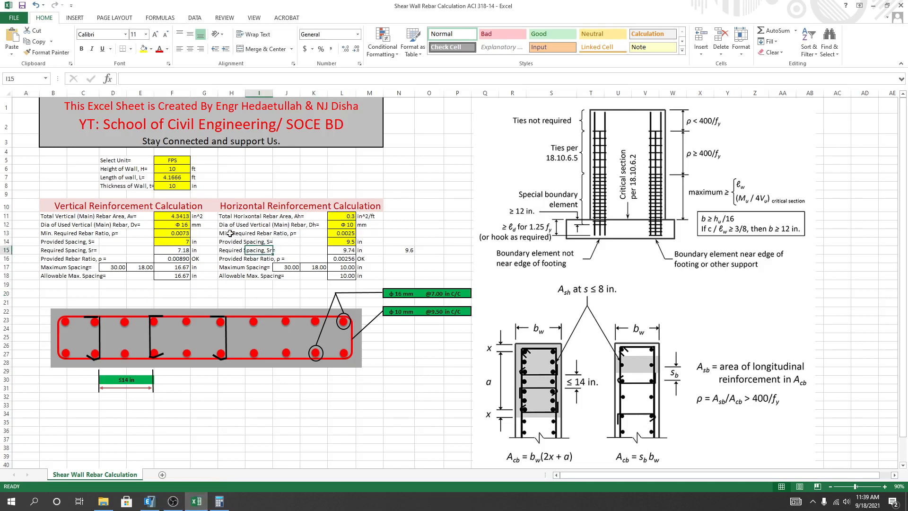
left_click(266, 226)
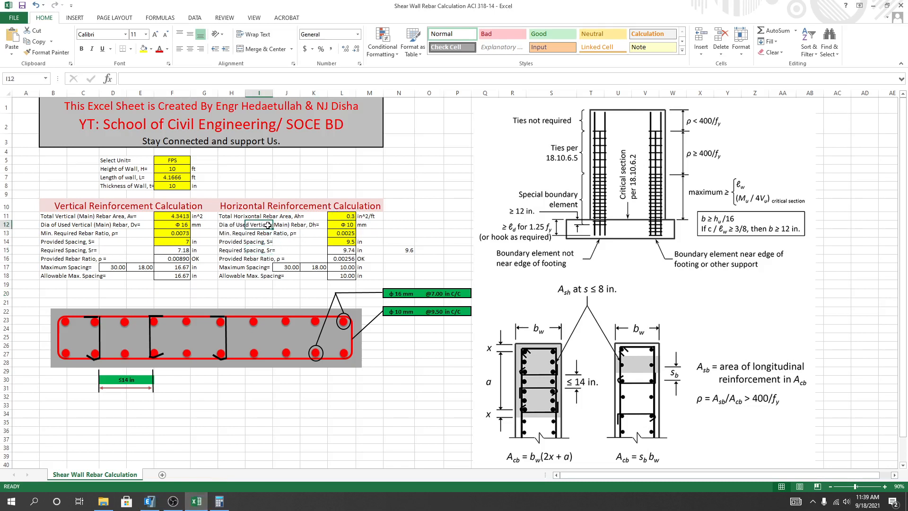
double_click(268, 225)
left_click(229, 225)
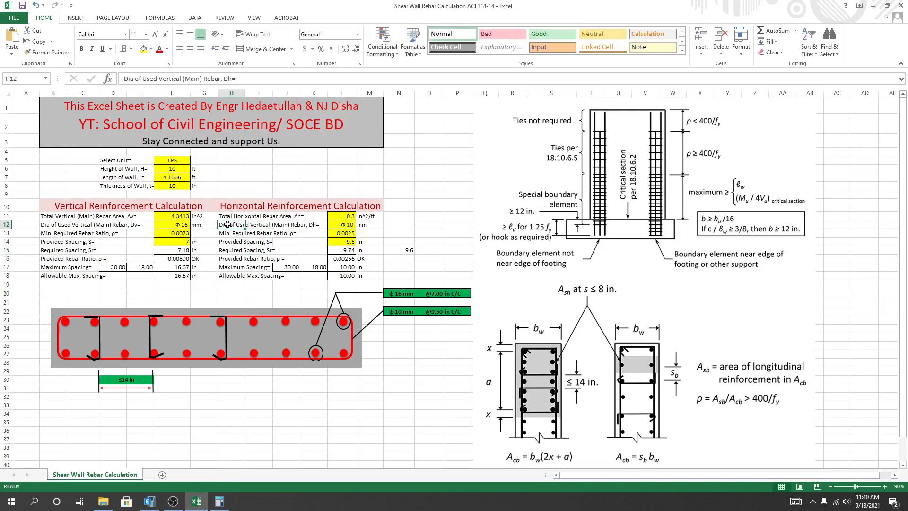
double_click(275, 224)
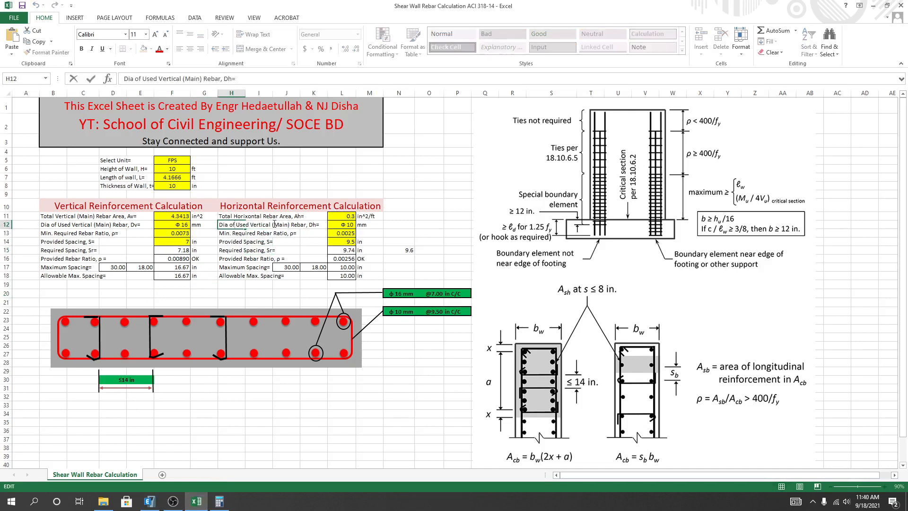
Replace "Vertical" in the horizontal rebar diameter label Dh with the word "Horixontal" copied from the total rebar area label Ah
left_click(244, 216)
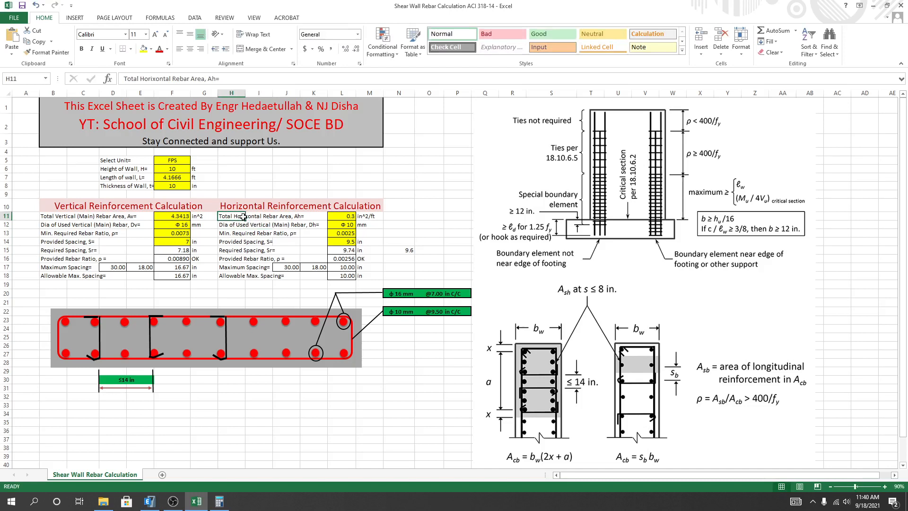
left_click_drag(171, 78, 140, 79)
right_click(142, 79)
left_click(166, 98)
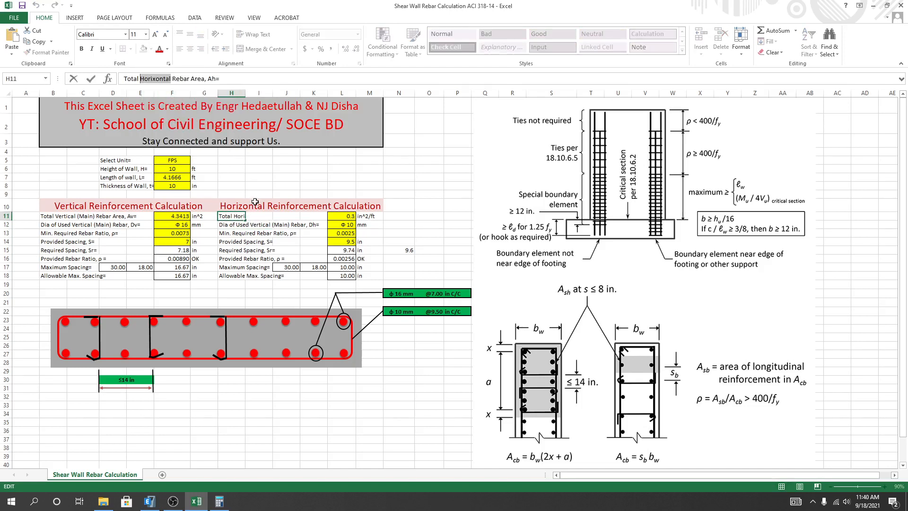
left_click(228, 242)
left_click(232, 226)
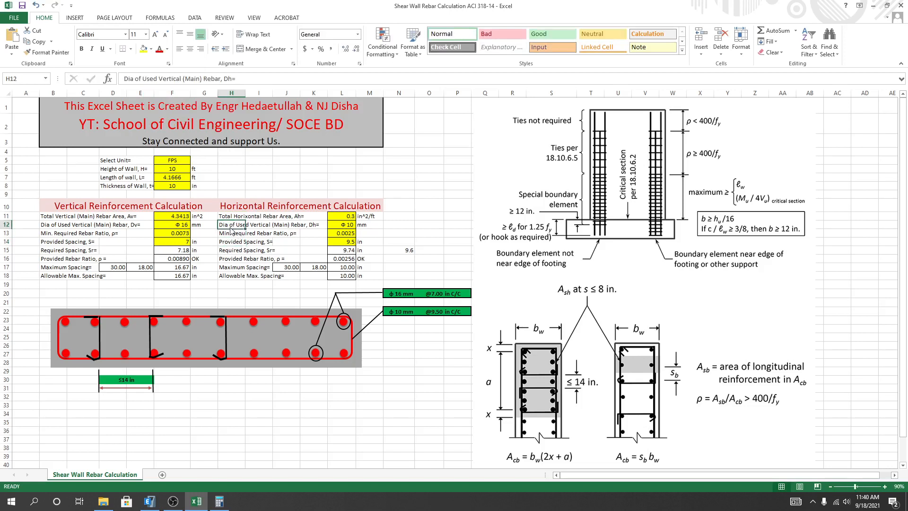
double_click(229, 224)
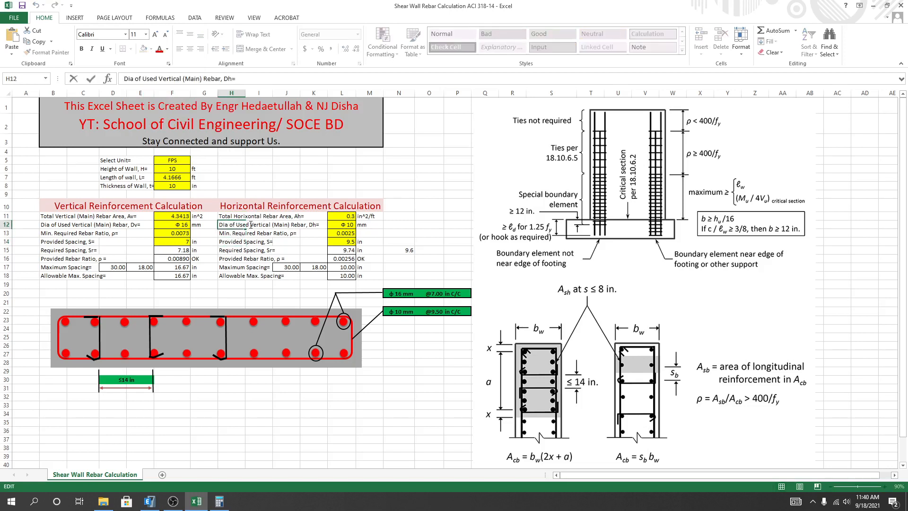
left_click_drag(250, 225, 271, 225)
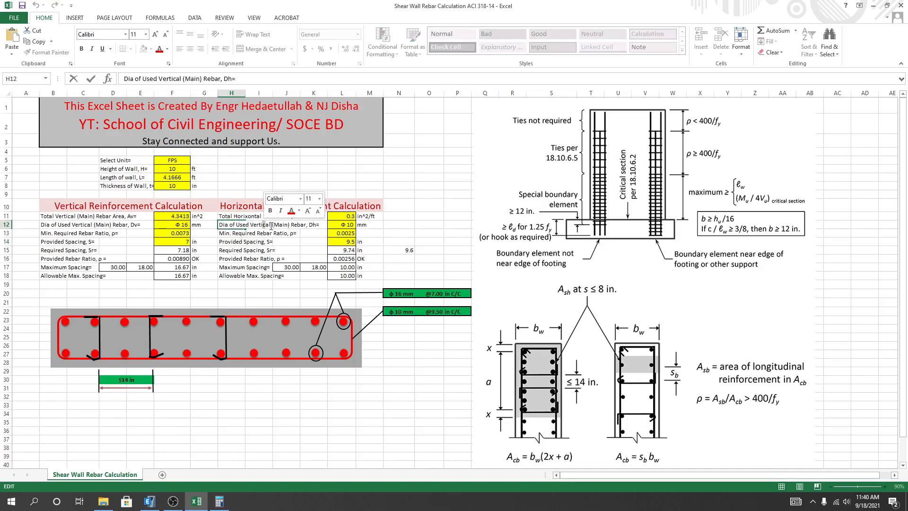
left_click_drag(271, 226, 248, 225)
right_click(252, 225)
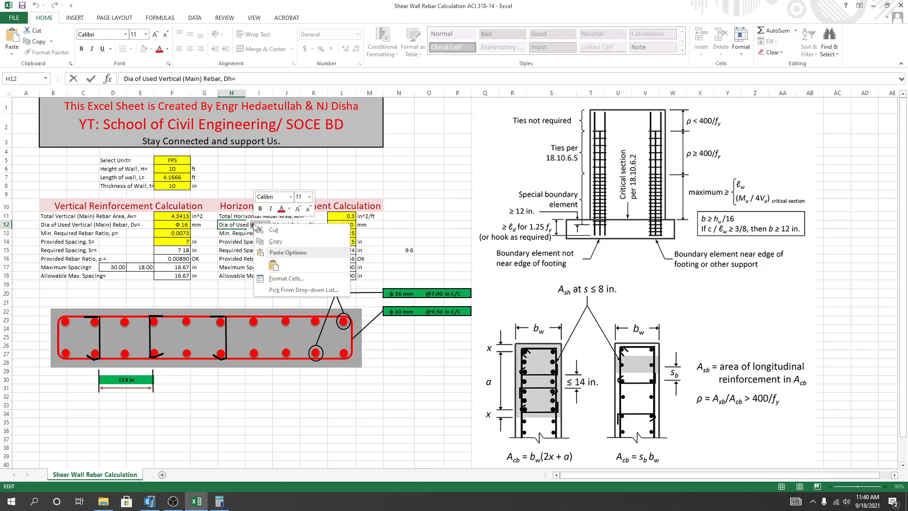
left_click(270, 263)
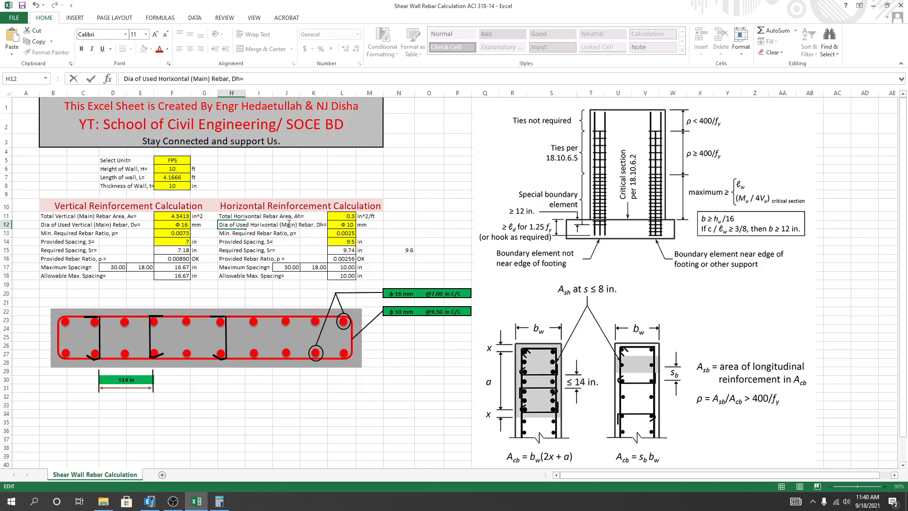
Remove "(Main)" from the horizontal rebar diameter label so it reads "Dia of Used Horixontal Rebar, Dh="
left_click_drag(297, 225, 280, 226)
key("Delete")
key("Delete")
key("Return")
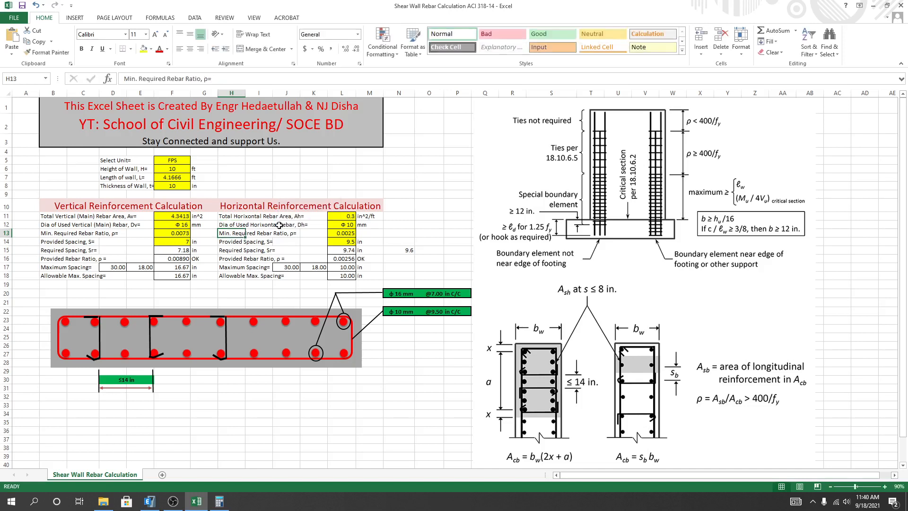
Compare the required, provided and allowable maximum spacing of the horizontal reinforcement in the Excel sheet
left_click(239, 250)
left_click(393, 398)
left_click(345, 249)
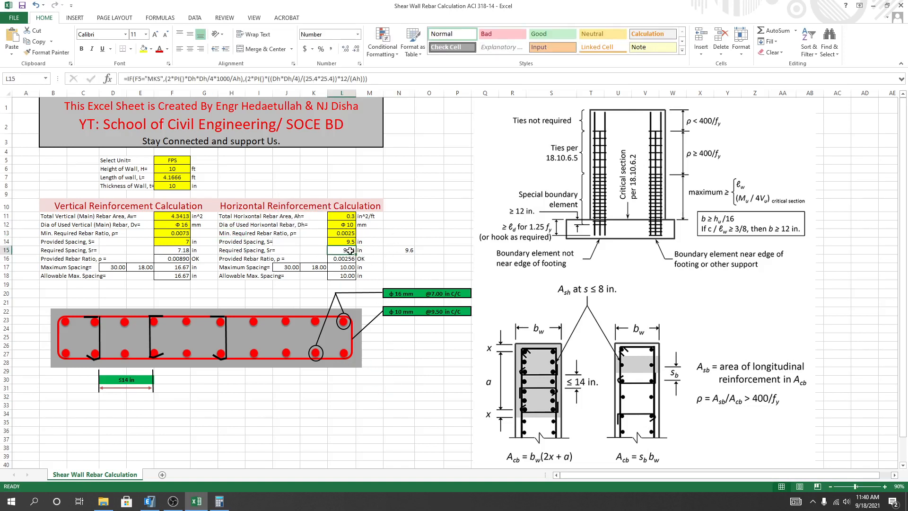
left_click(407, 260)
left_click(349, 242)
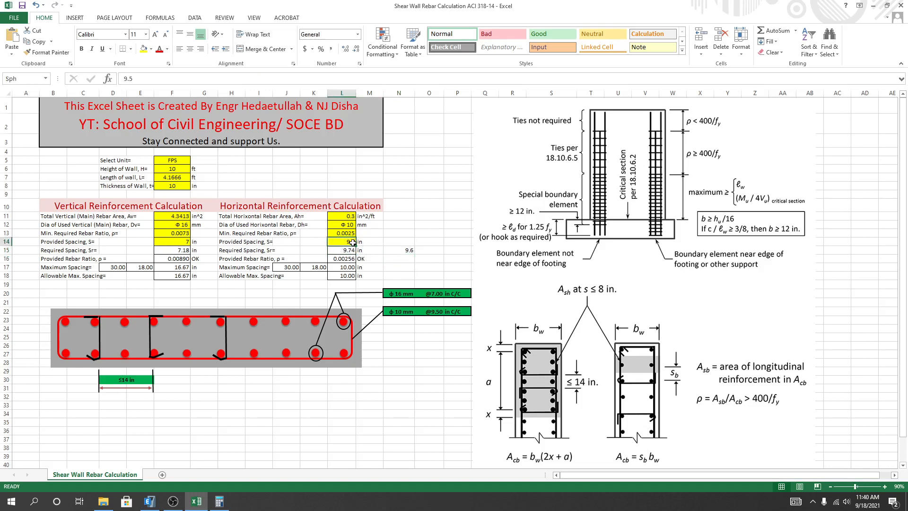
left_click(405, 275)
left_click(354, 283)
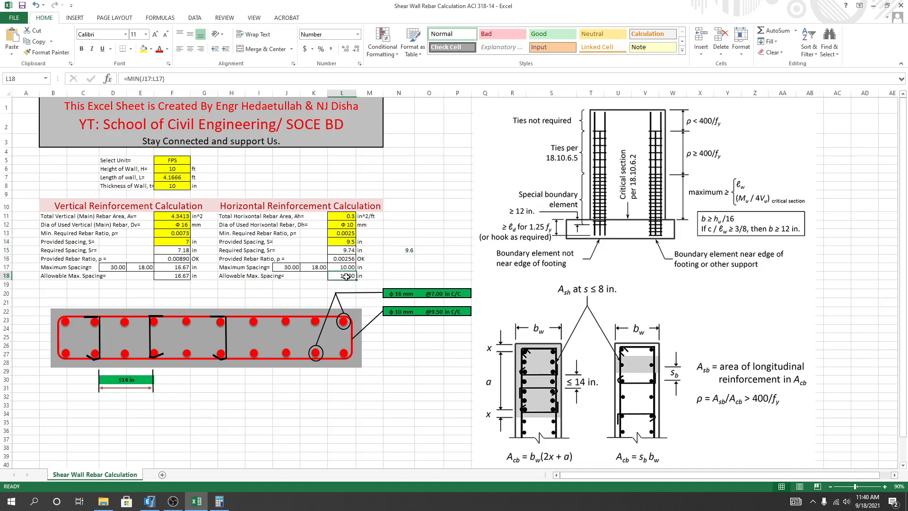
left_click(271, 283)
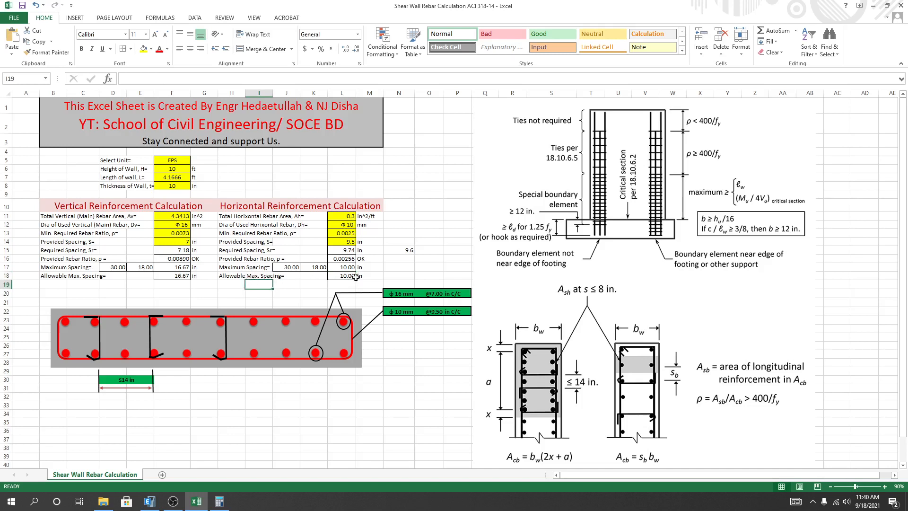
left_click(320, 292)
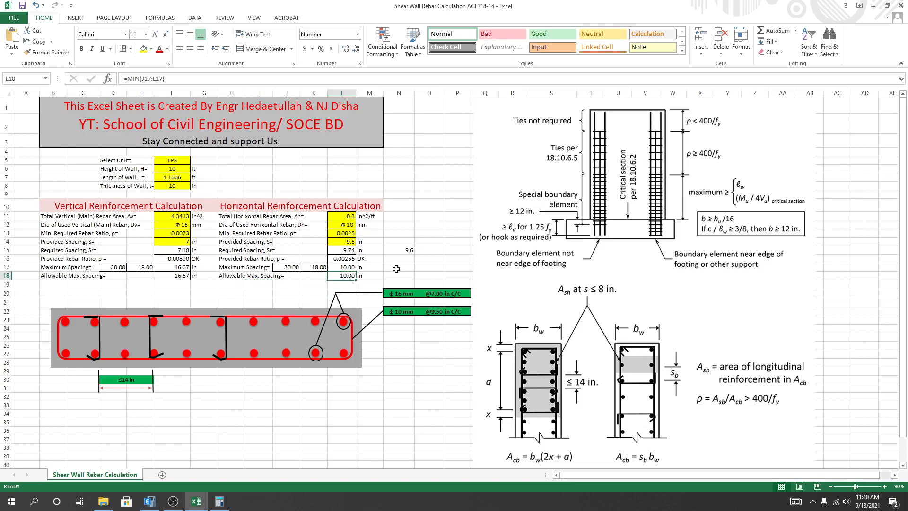
left_click(400, 363)
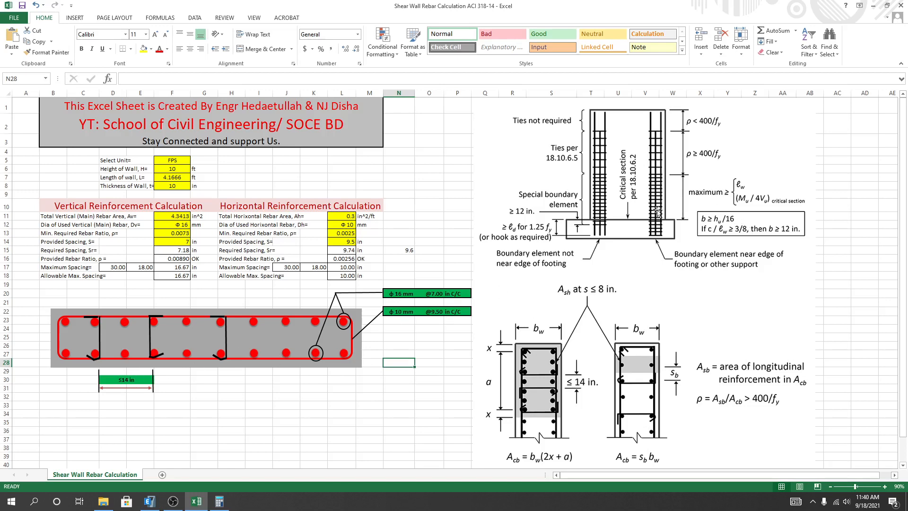
scroll(657, 212, "down", 2)
scroll(615, 204, "up", 2)
Switch to ETABS, close the shear wall design report and view the pier's longitudinal reinforcing areas along its height
left_click(371, 510)
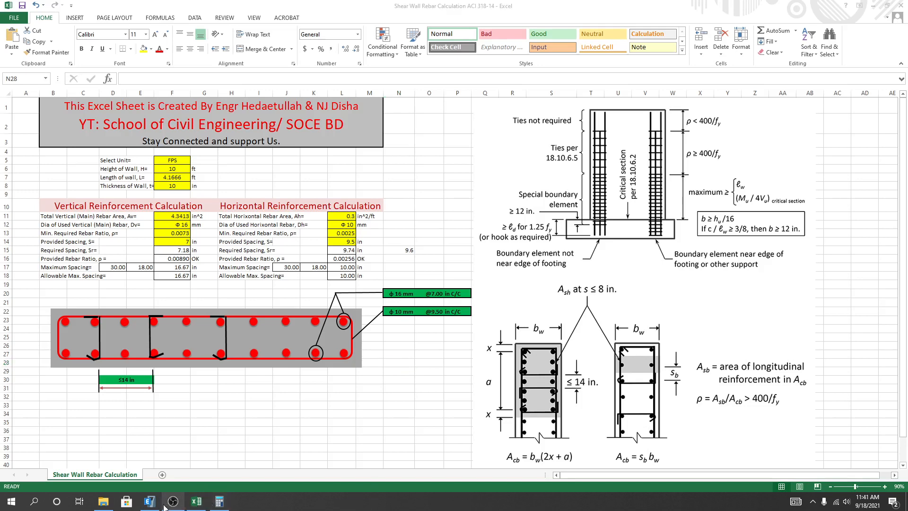
left_click(149, 502)
left_click(644, 19)
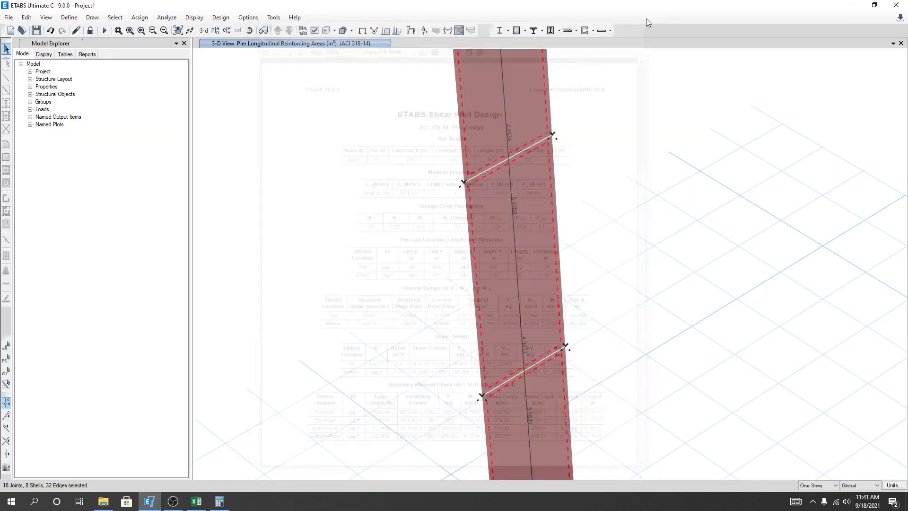
scroll(610, 308, "down", 3)
scroll(525, 290, "up", 5)
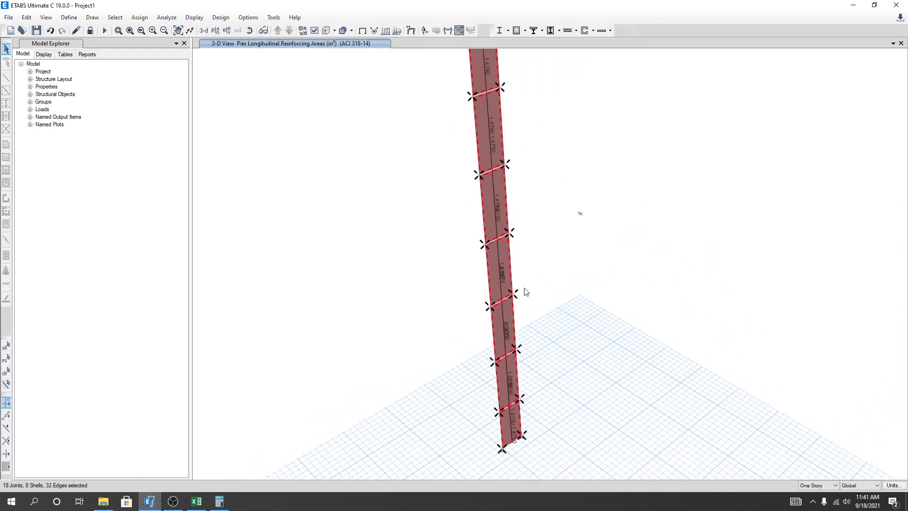